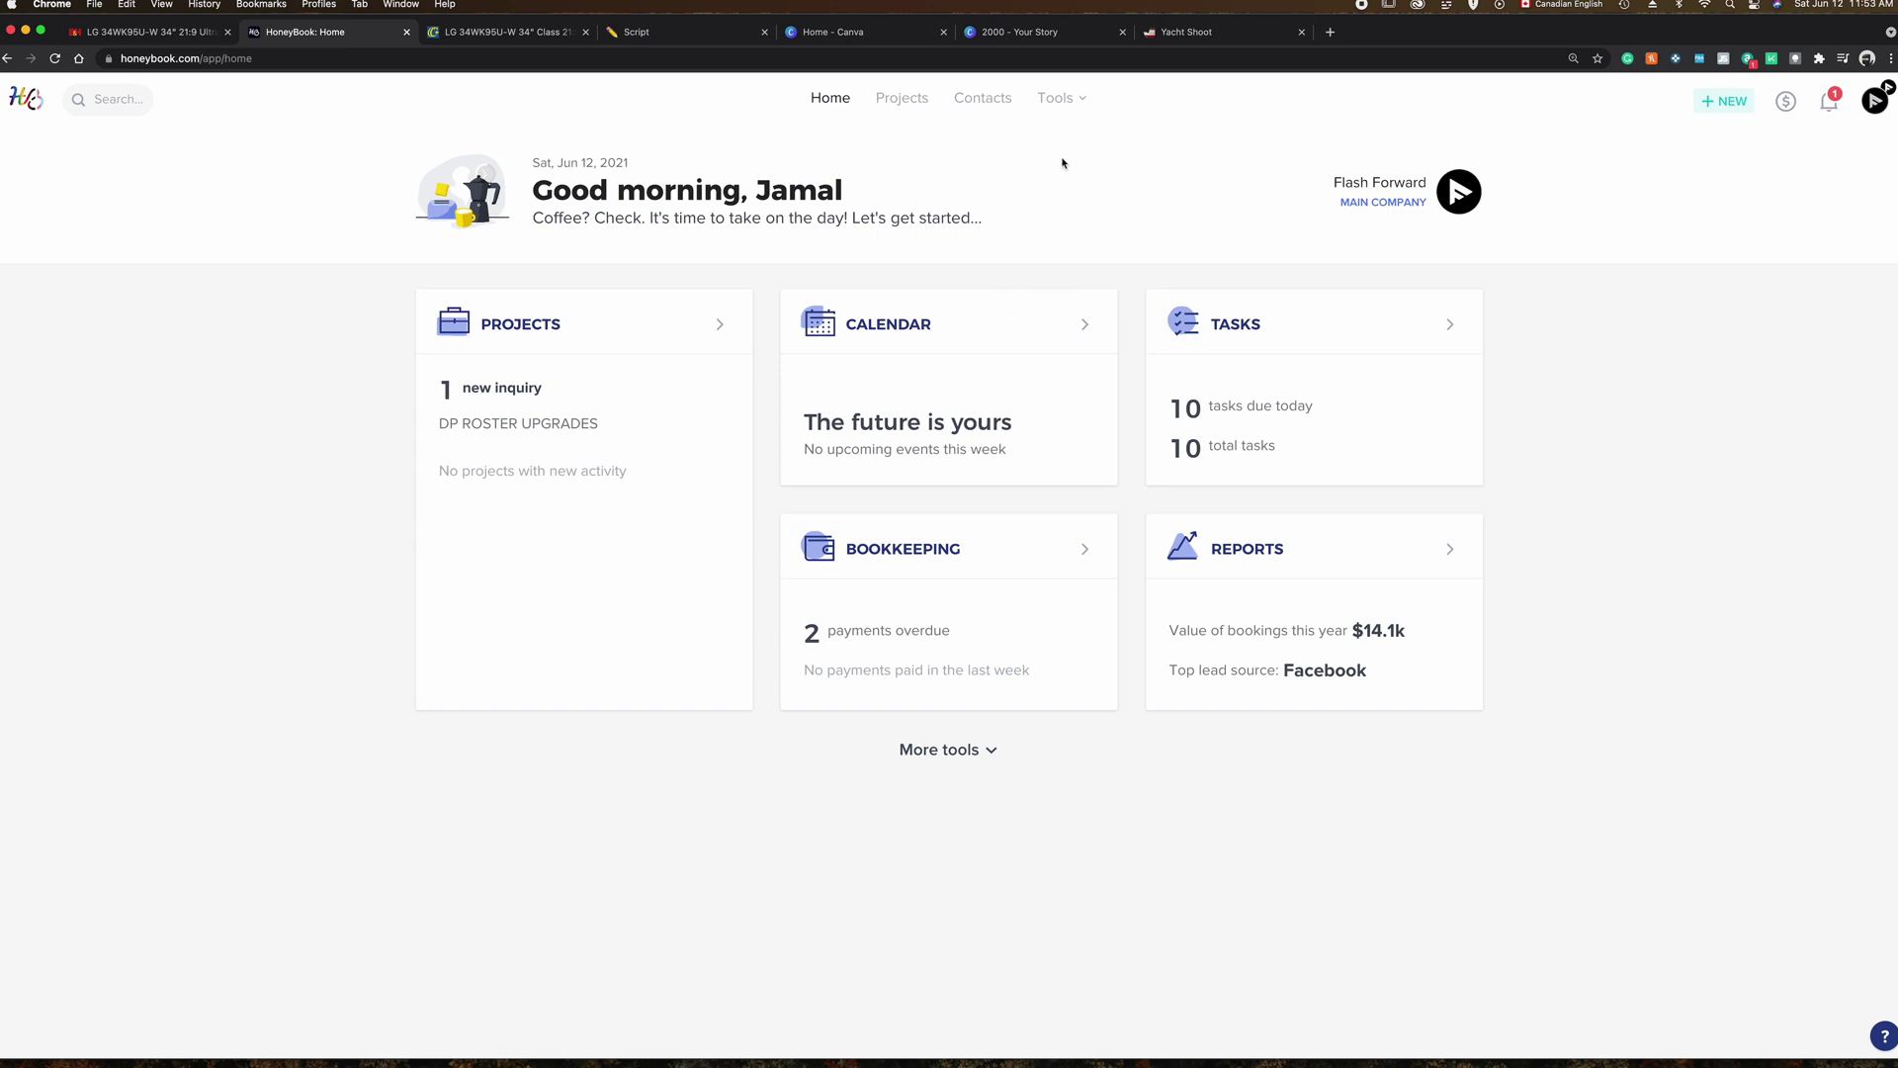
Open the PRODUCTION | PROPOSAL template and look through its items, payment schedule and contract sections.
{"action": "mouse_move", "coordinate": [1076, 107]}
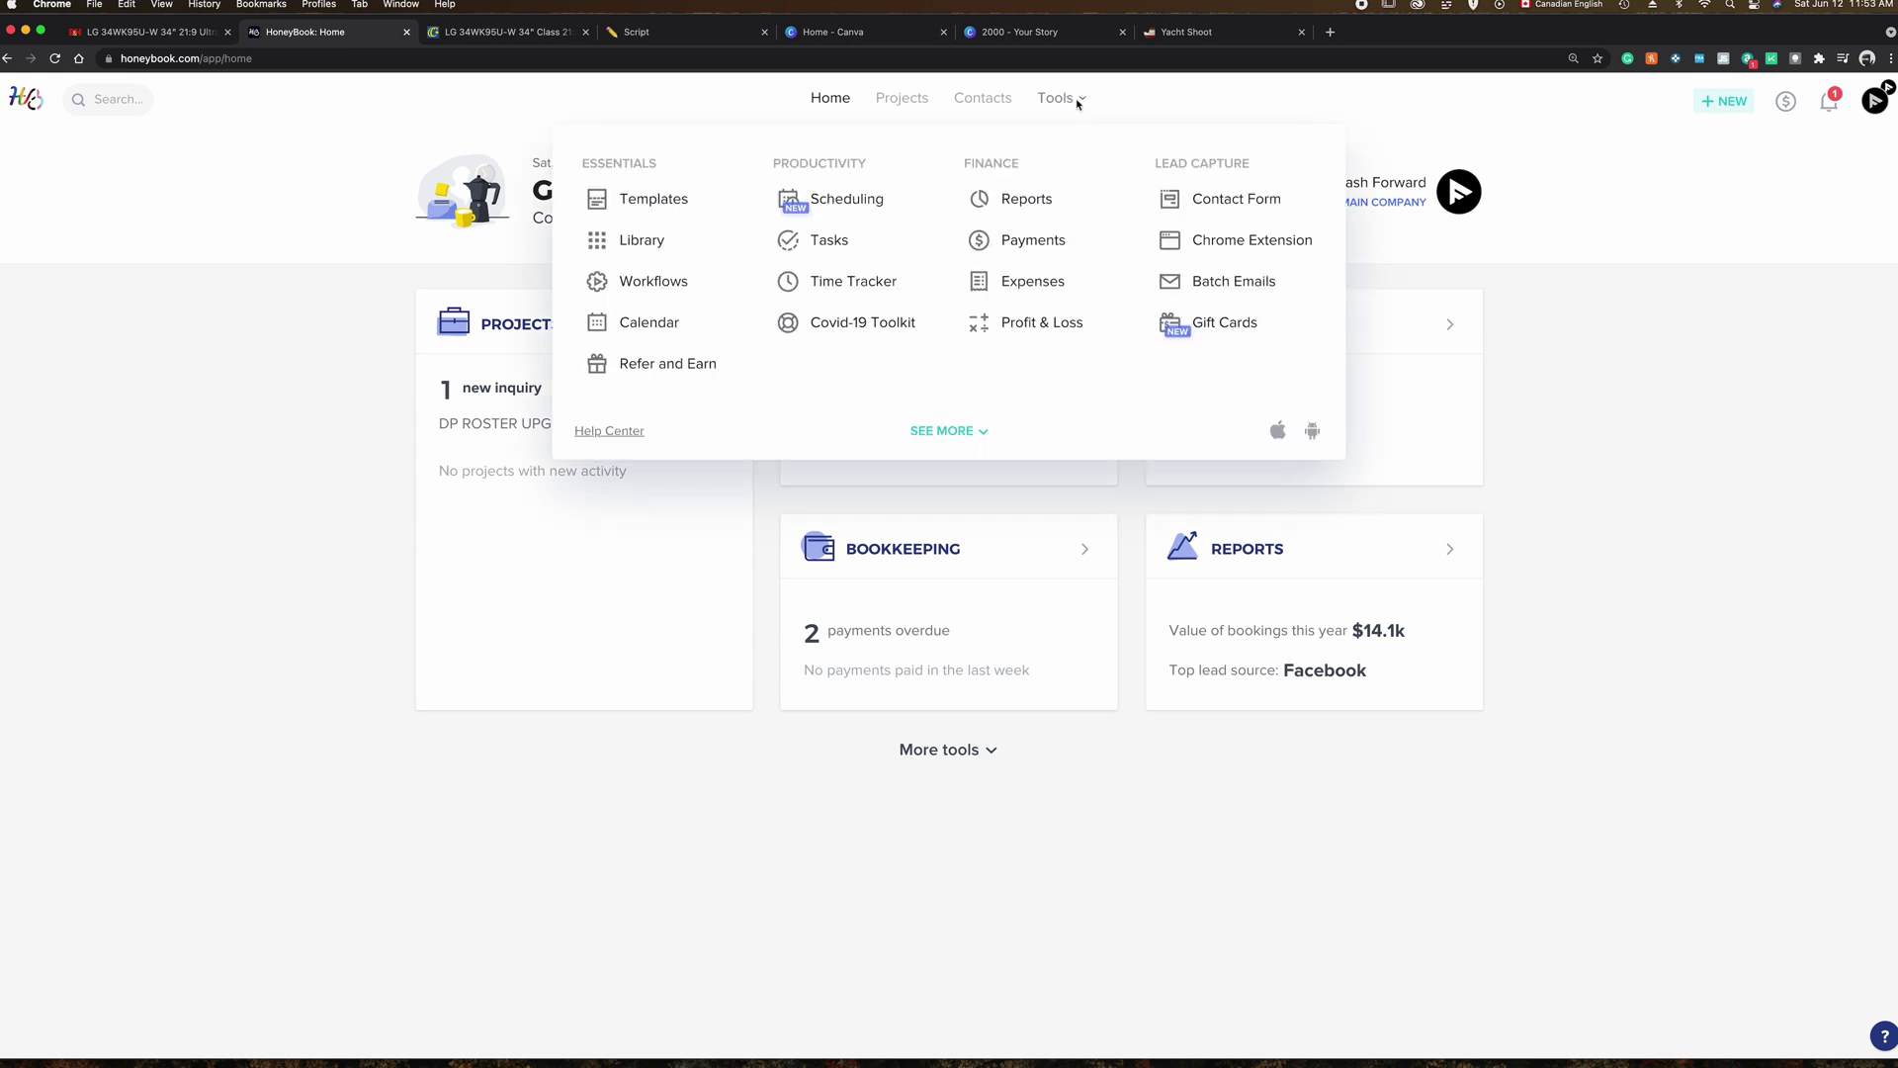
{"action": "left_click", "coordinate": [659, 208]}
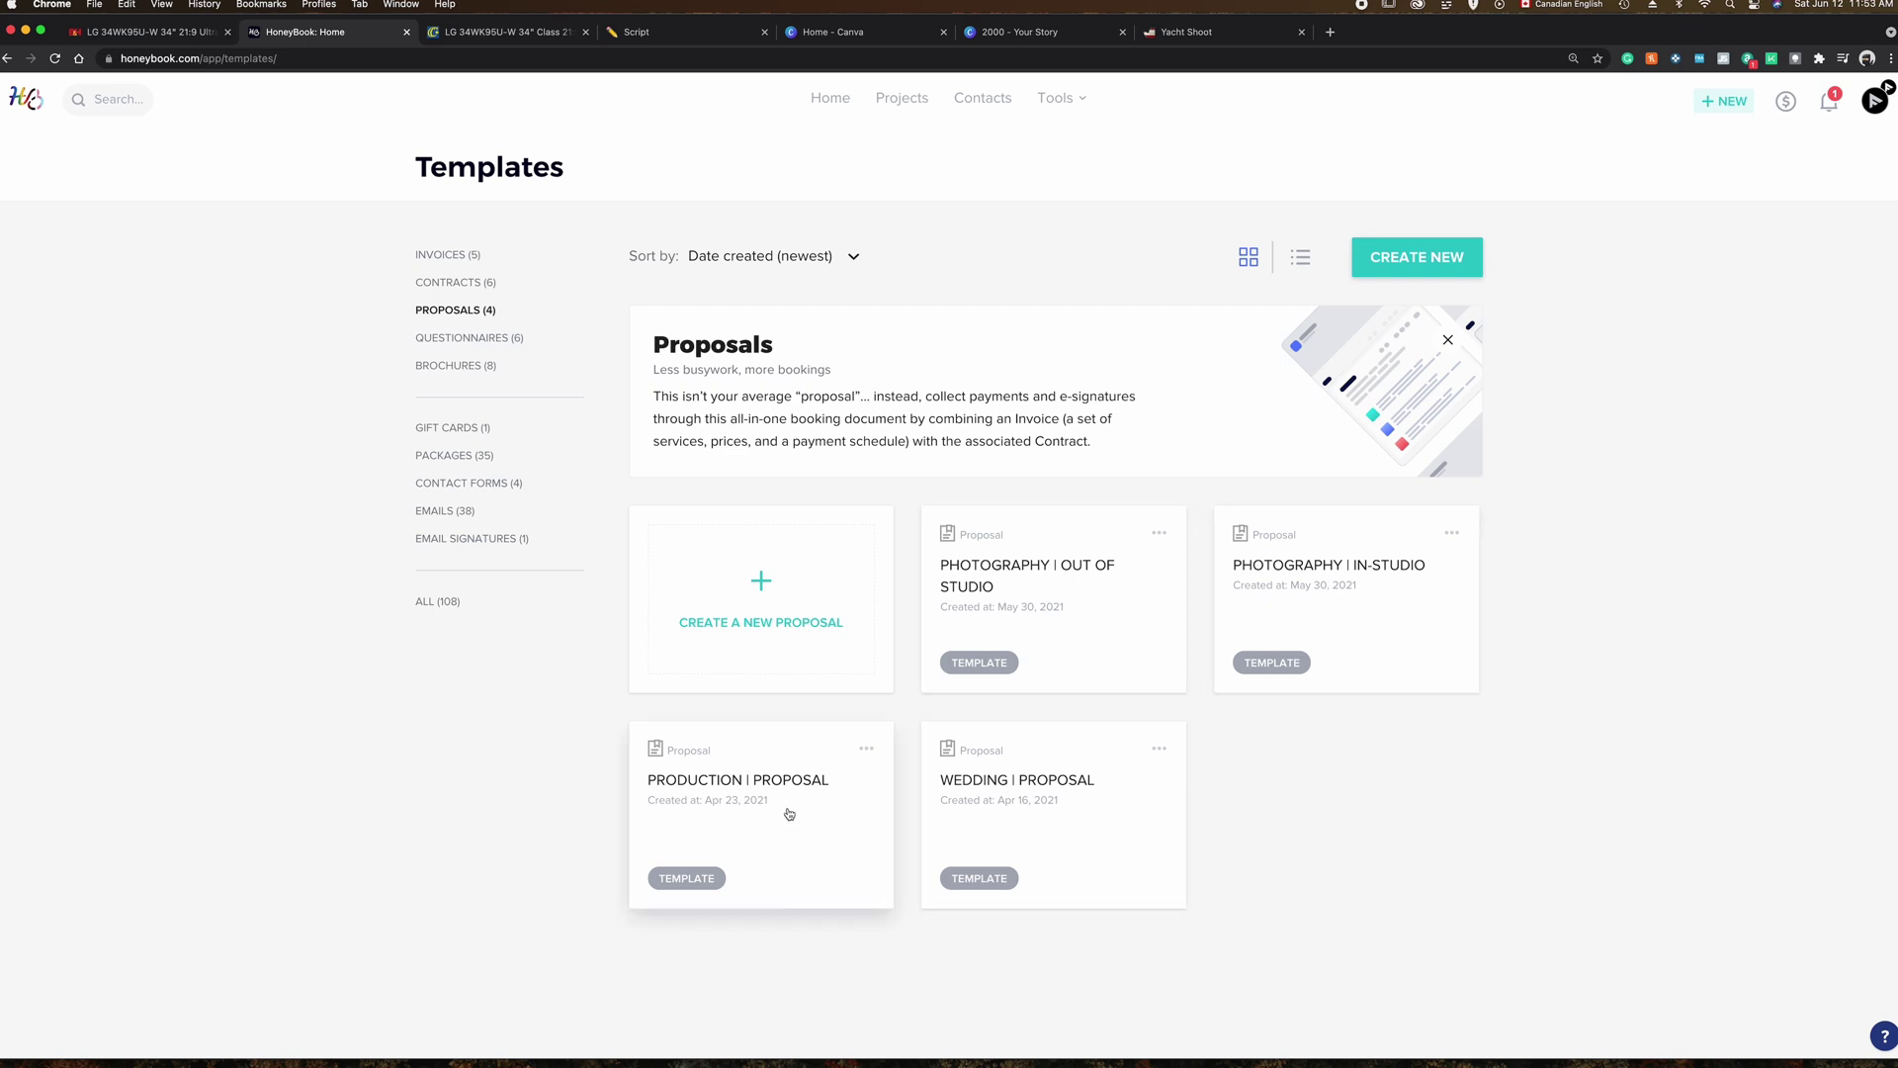
{"action": "left_click", "coordinate": [682, 790]}
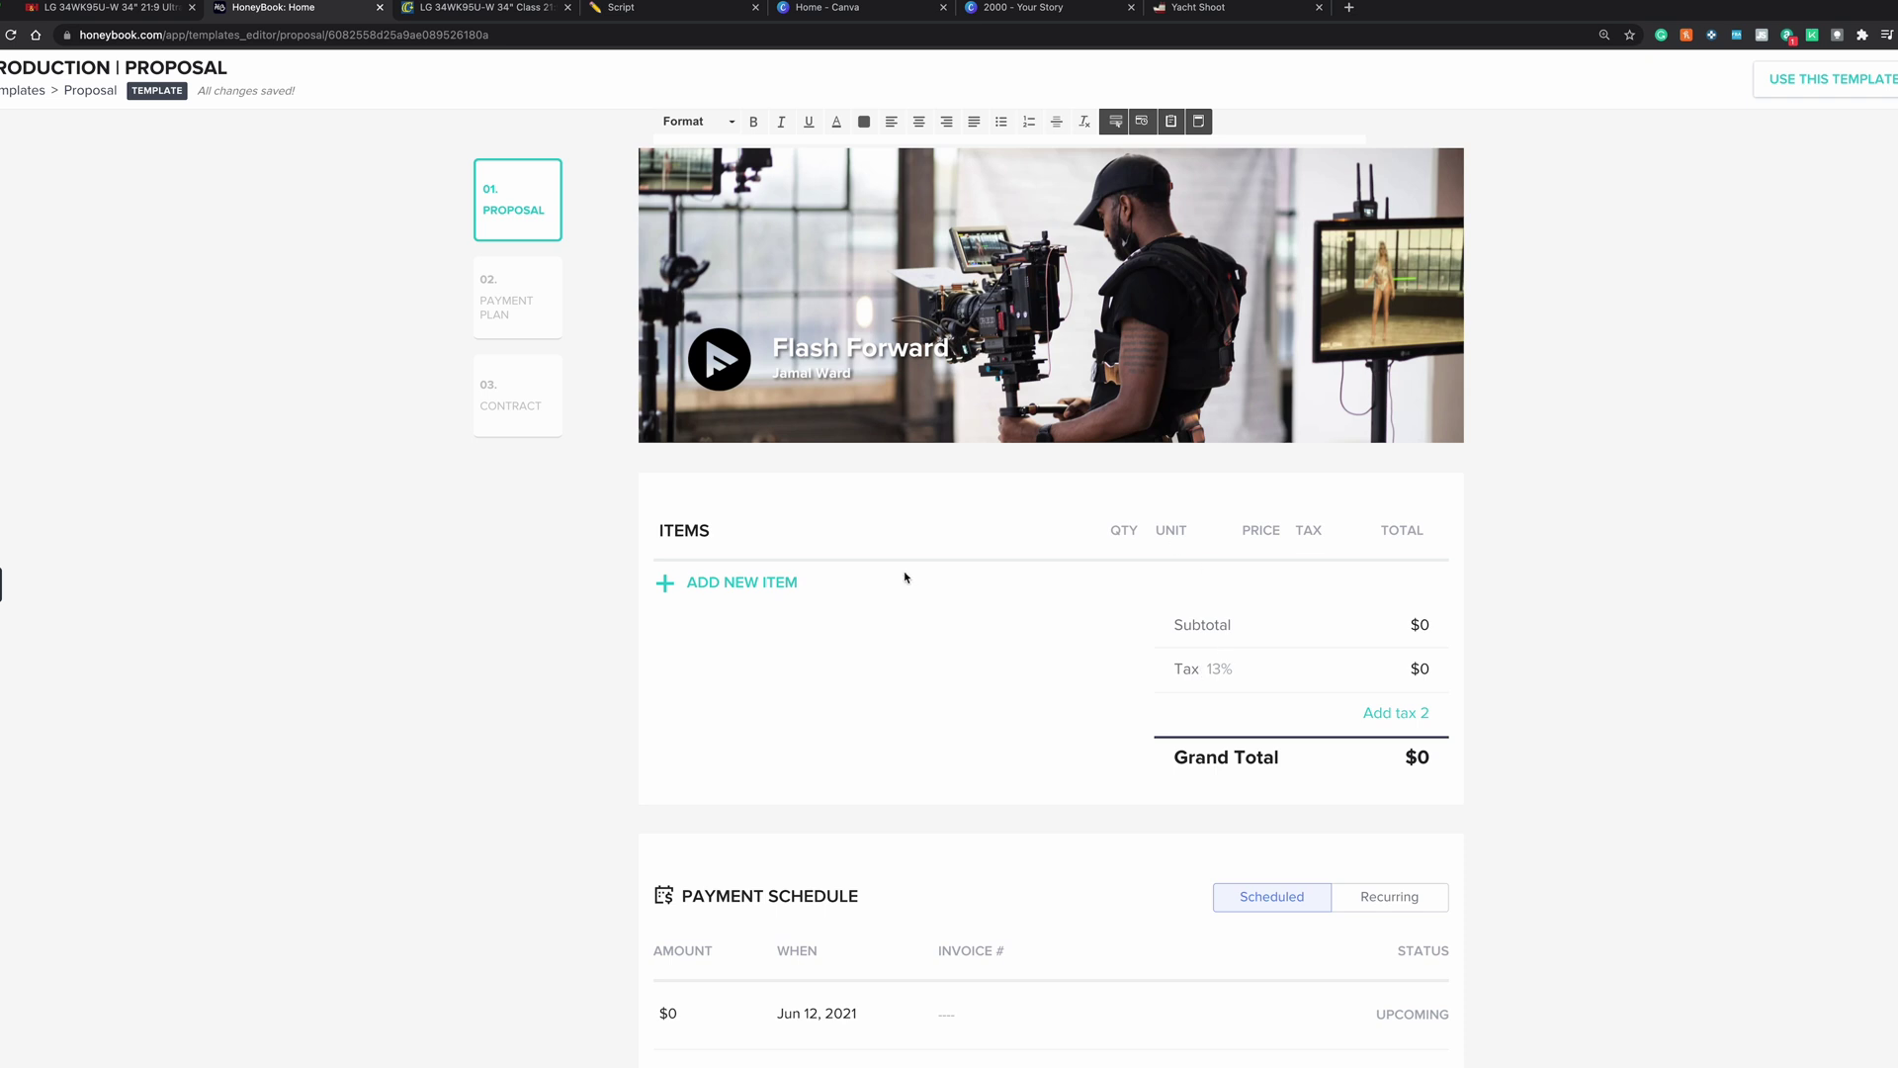
{"action": "scroll", "coordinate": [1077, 715], "scroll_direction": "down", "scroll_amount": 3}
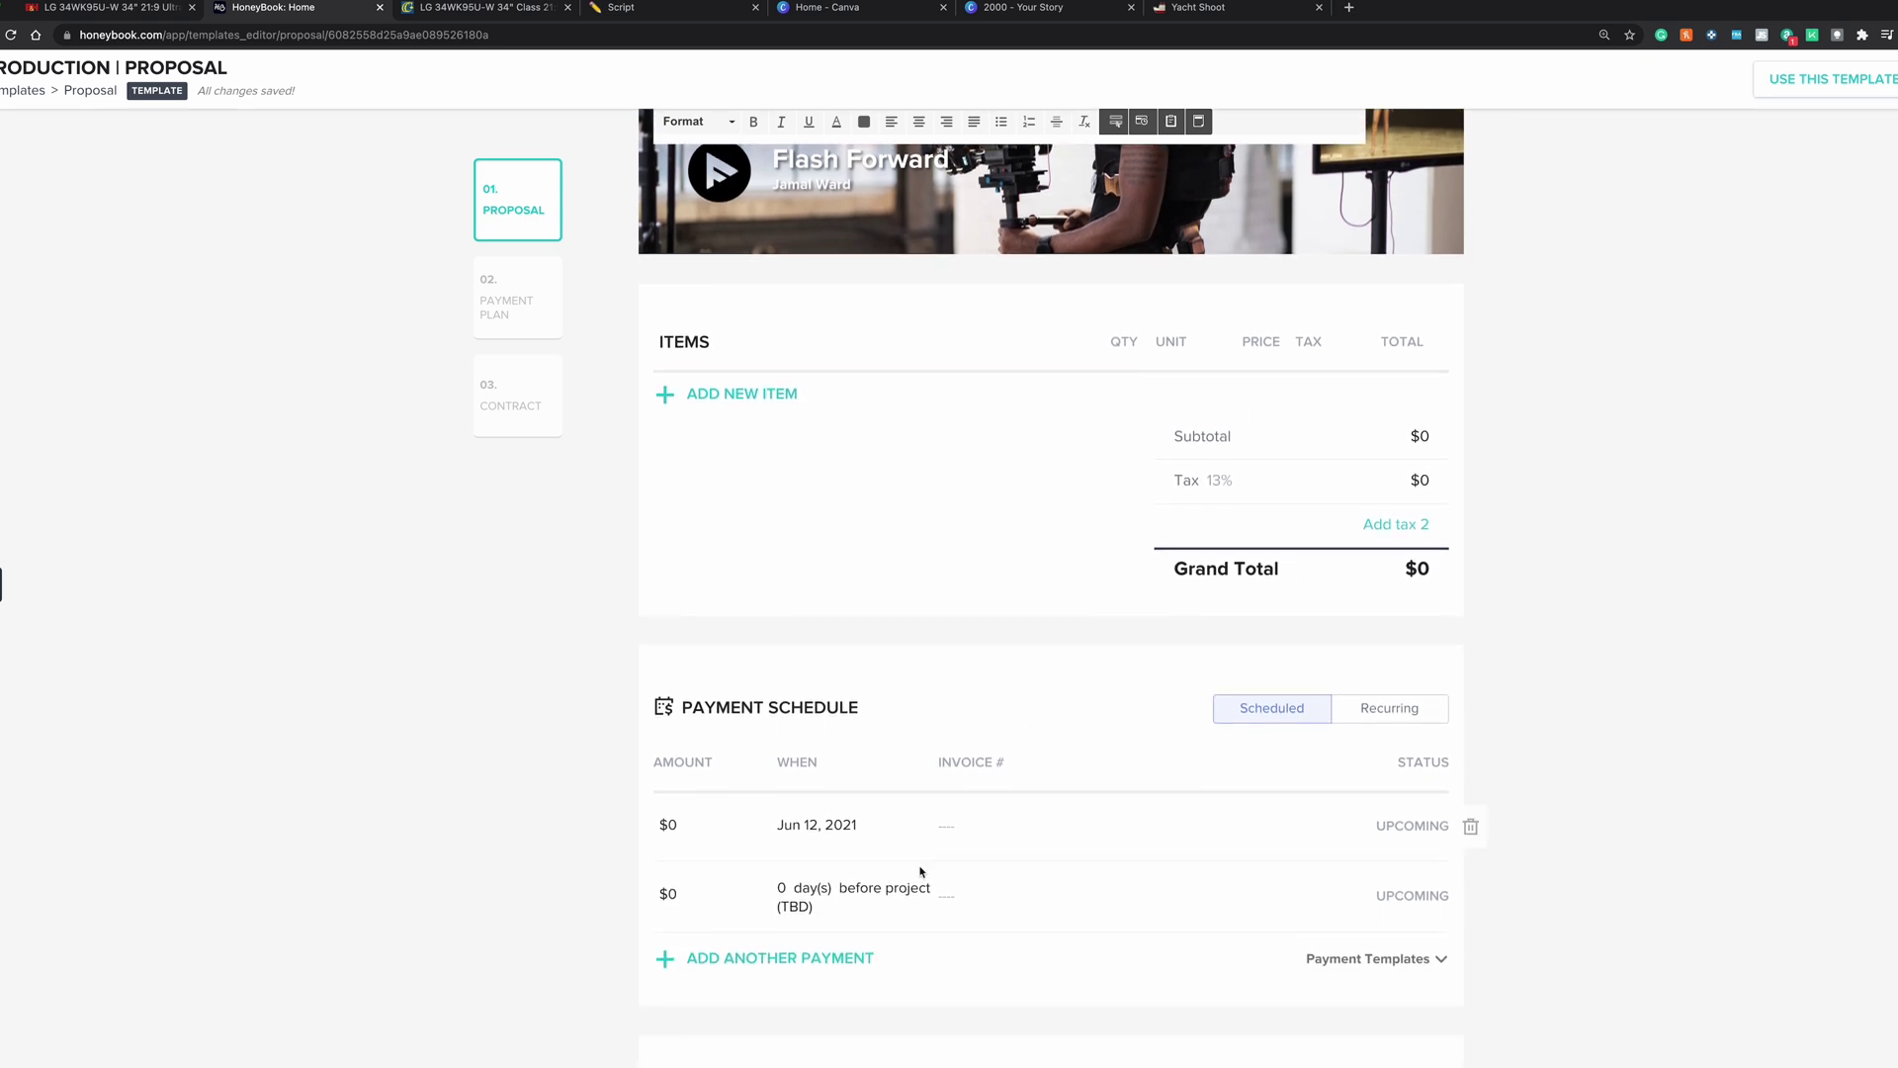
{"action": "scroll", "coordinate": [986, 721], "scroll_direction": "down", "scroll_amount": 10}
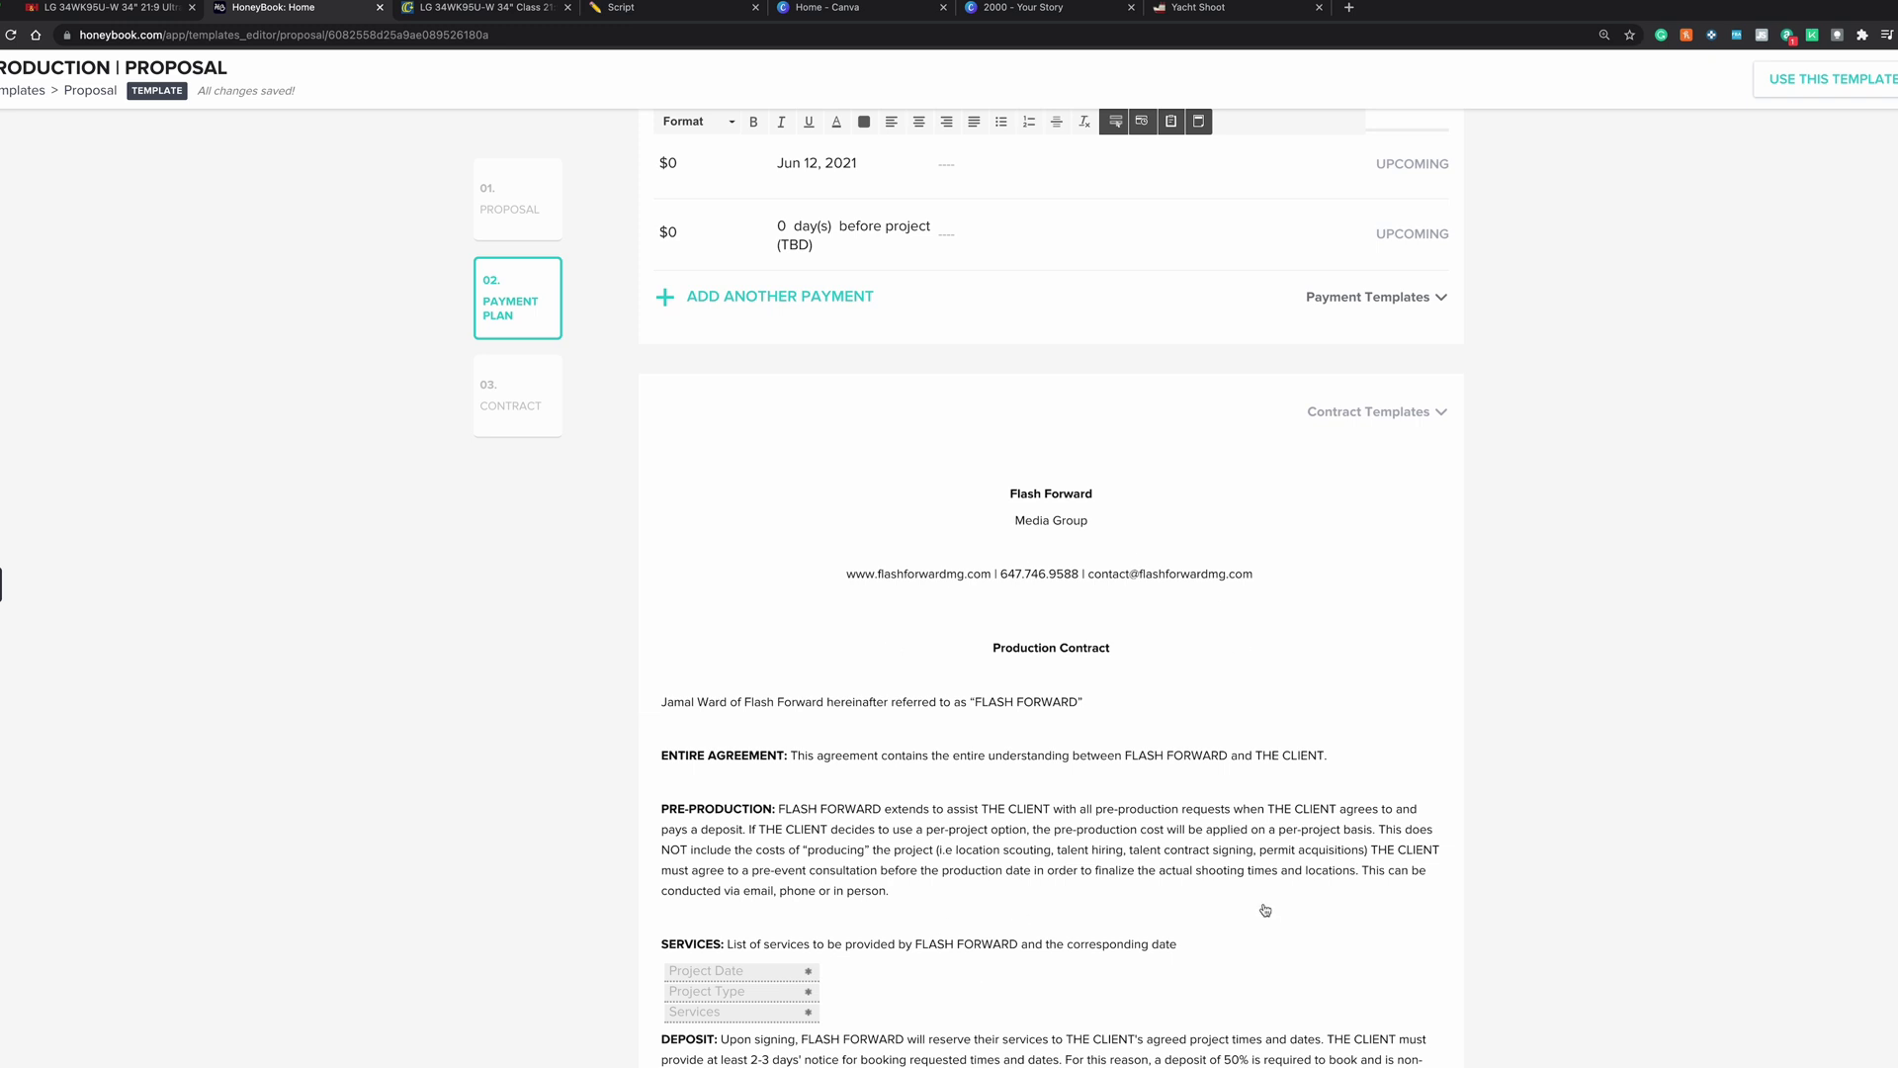
{"action": "scroll", "coordinate": [751, 589], "scroll_direction": "up", "scroll_amount": 13}
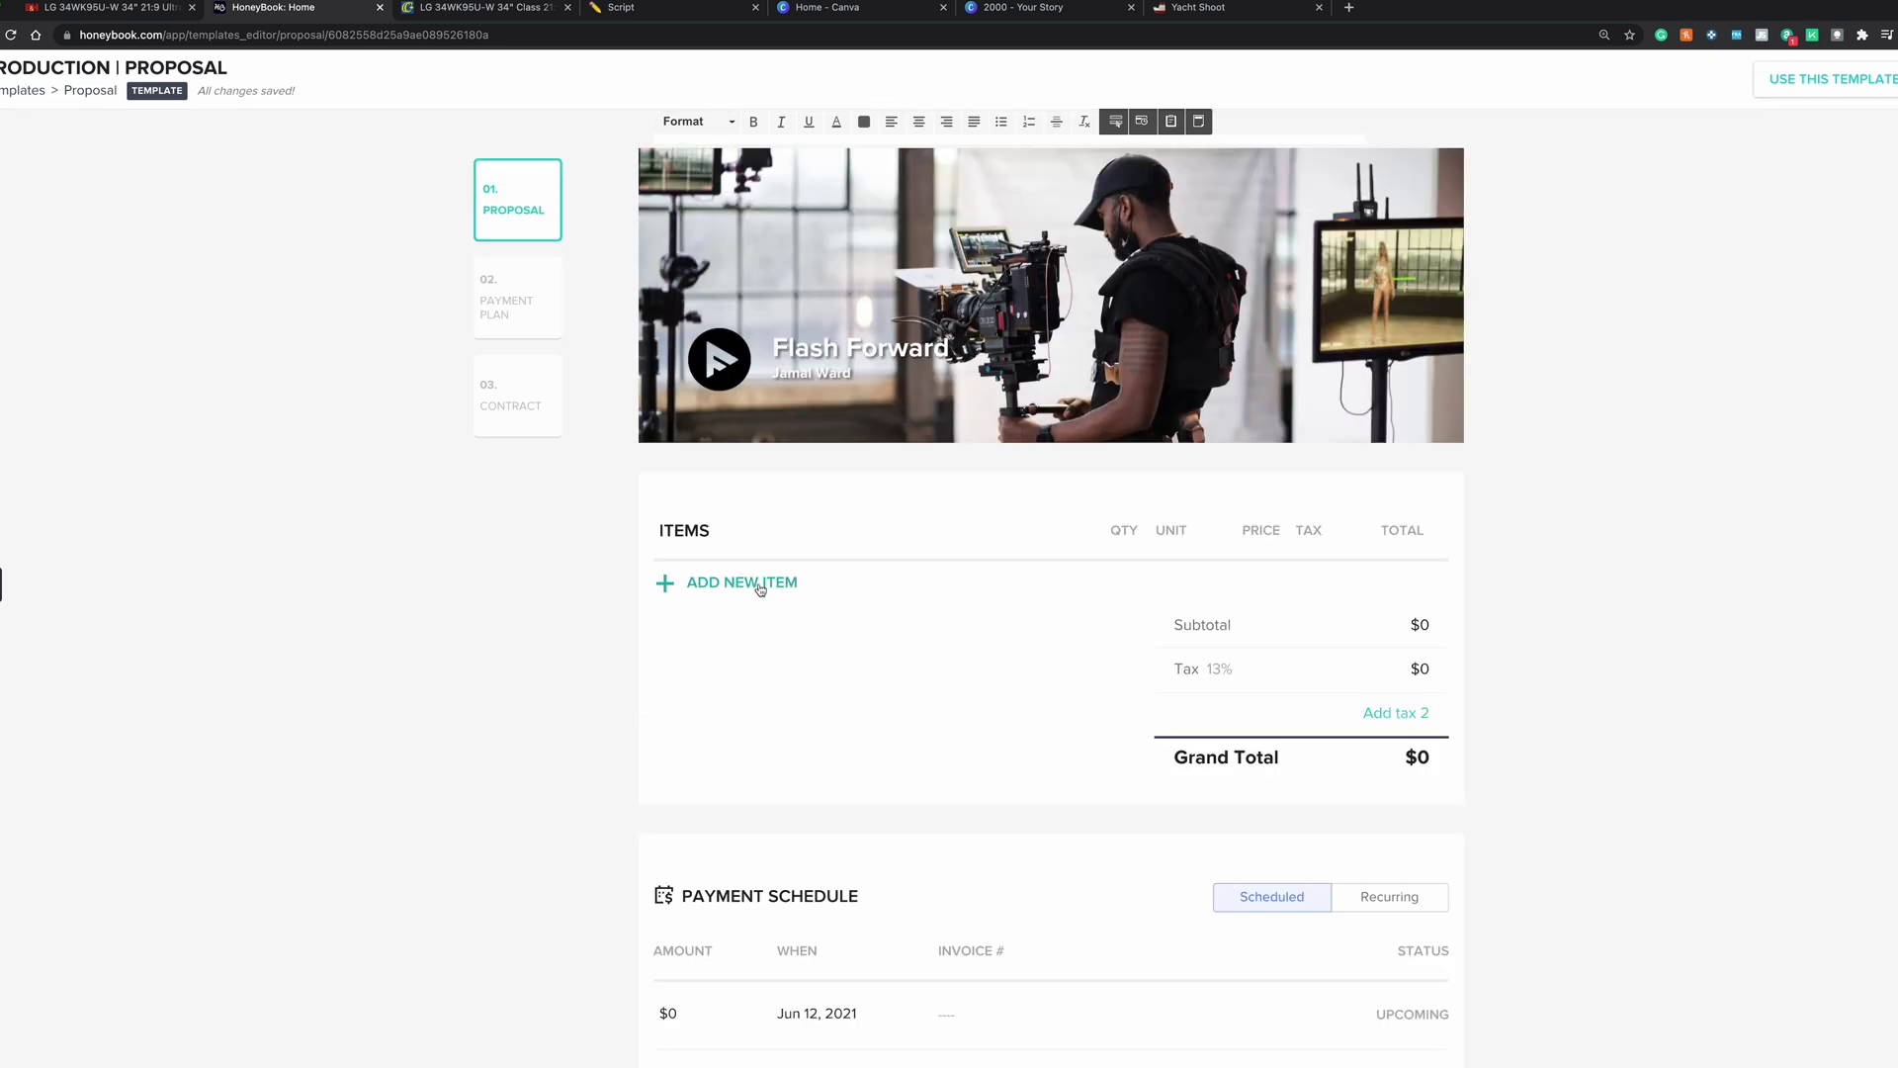
Add the CINEMATOGRAPHY | FULL DAY package to the proposal's items.
{"action": "left_click", "coordinate": [760, 590]}
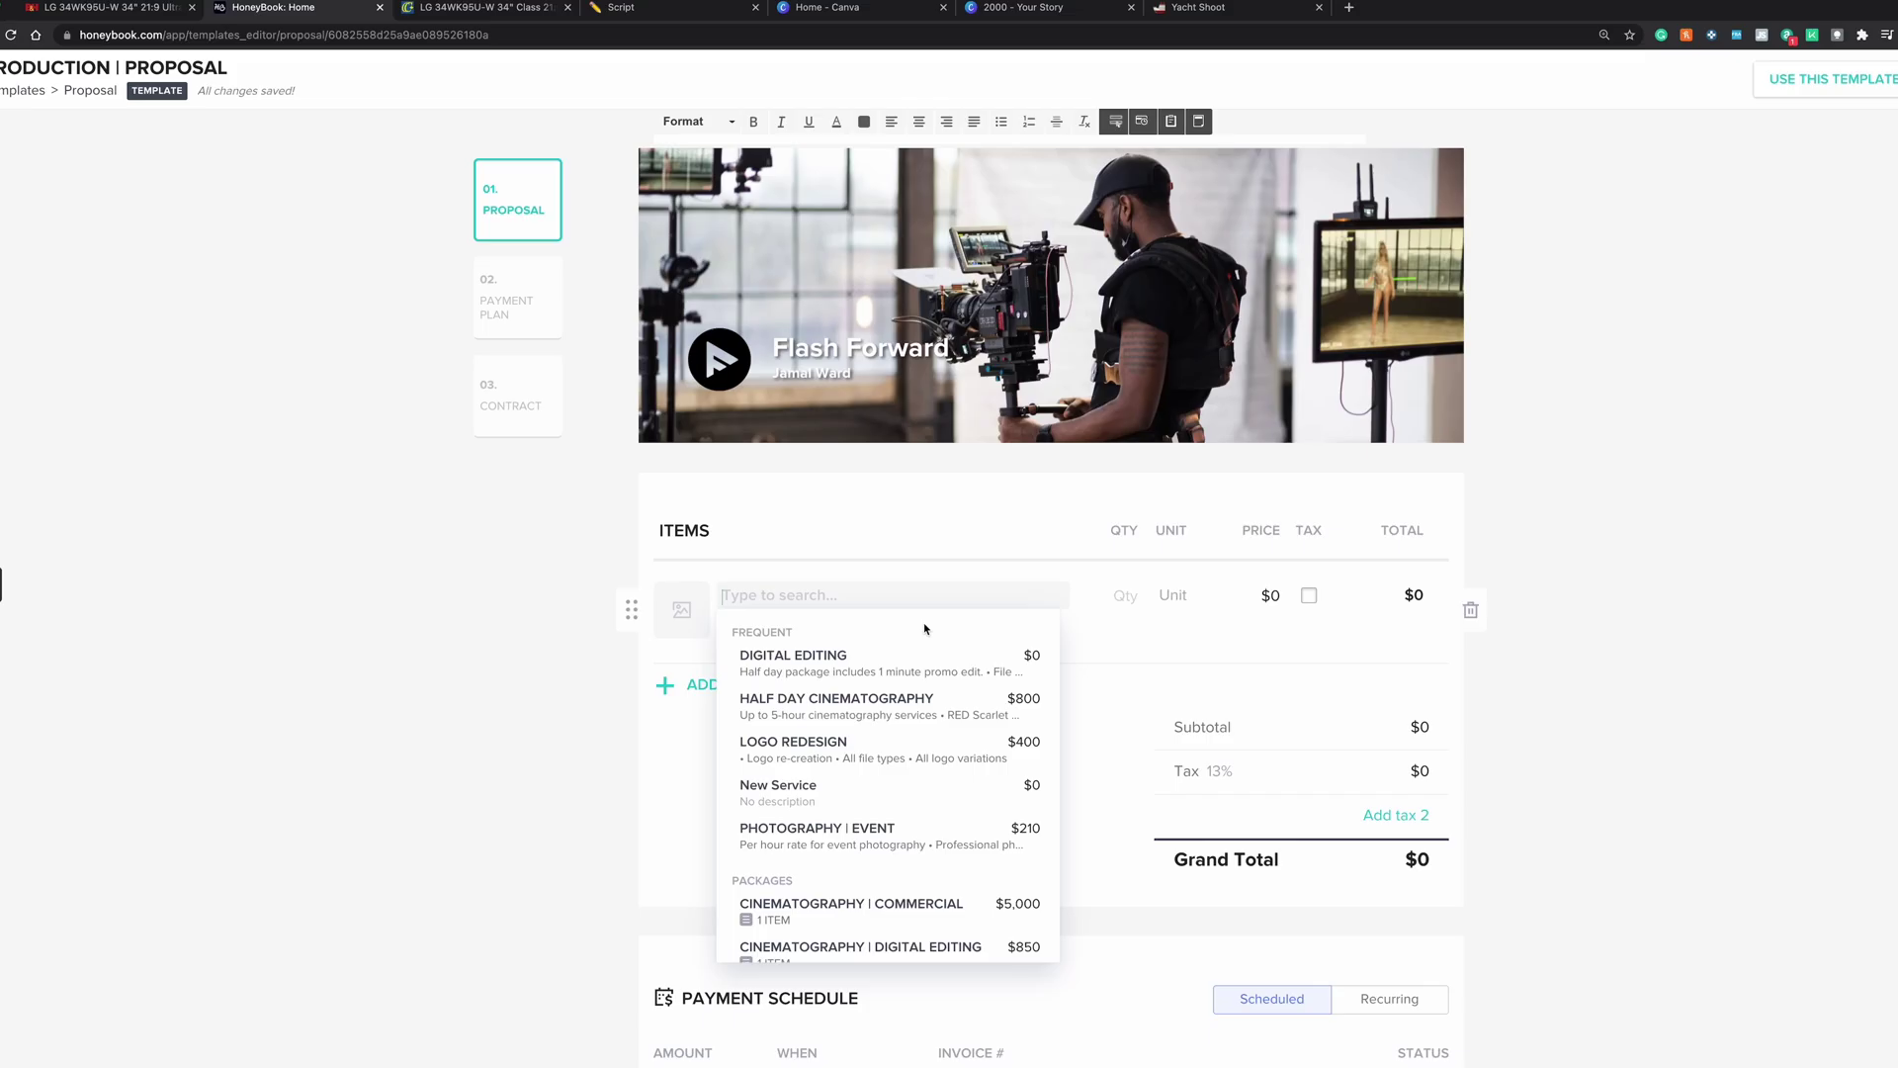
{"action": "scroll", "coordinate": [905, 671], "scroll_direction": "down", "scroll_amount": 5}
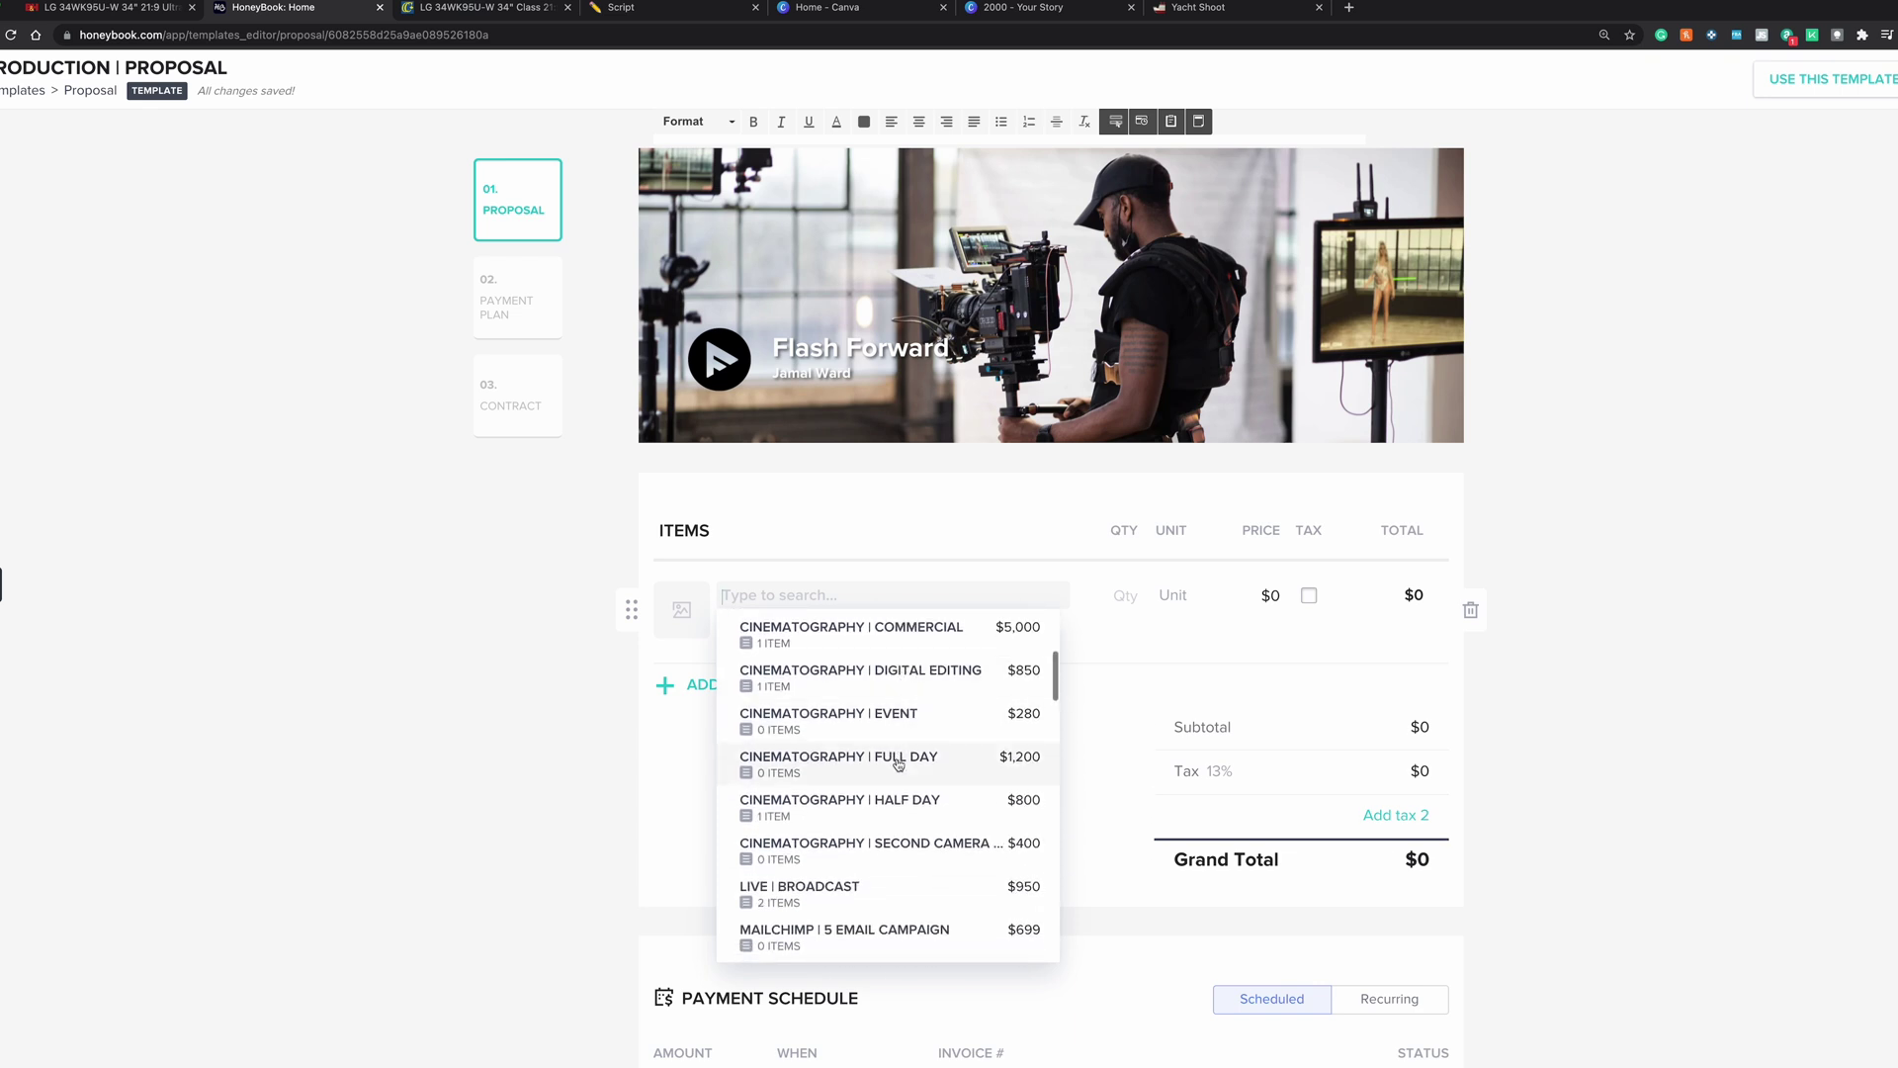
{"action": "left_click", "coordinate": [905, 764]}
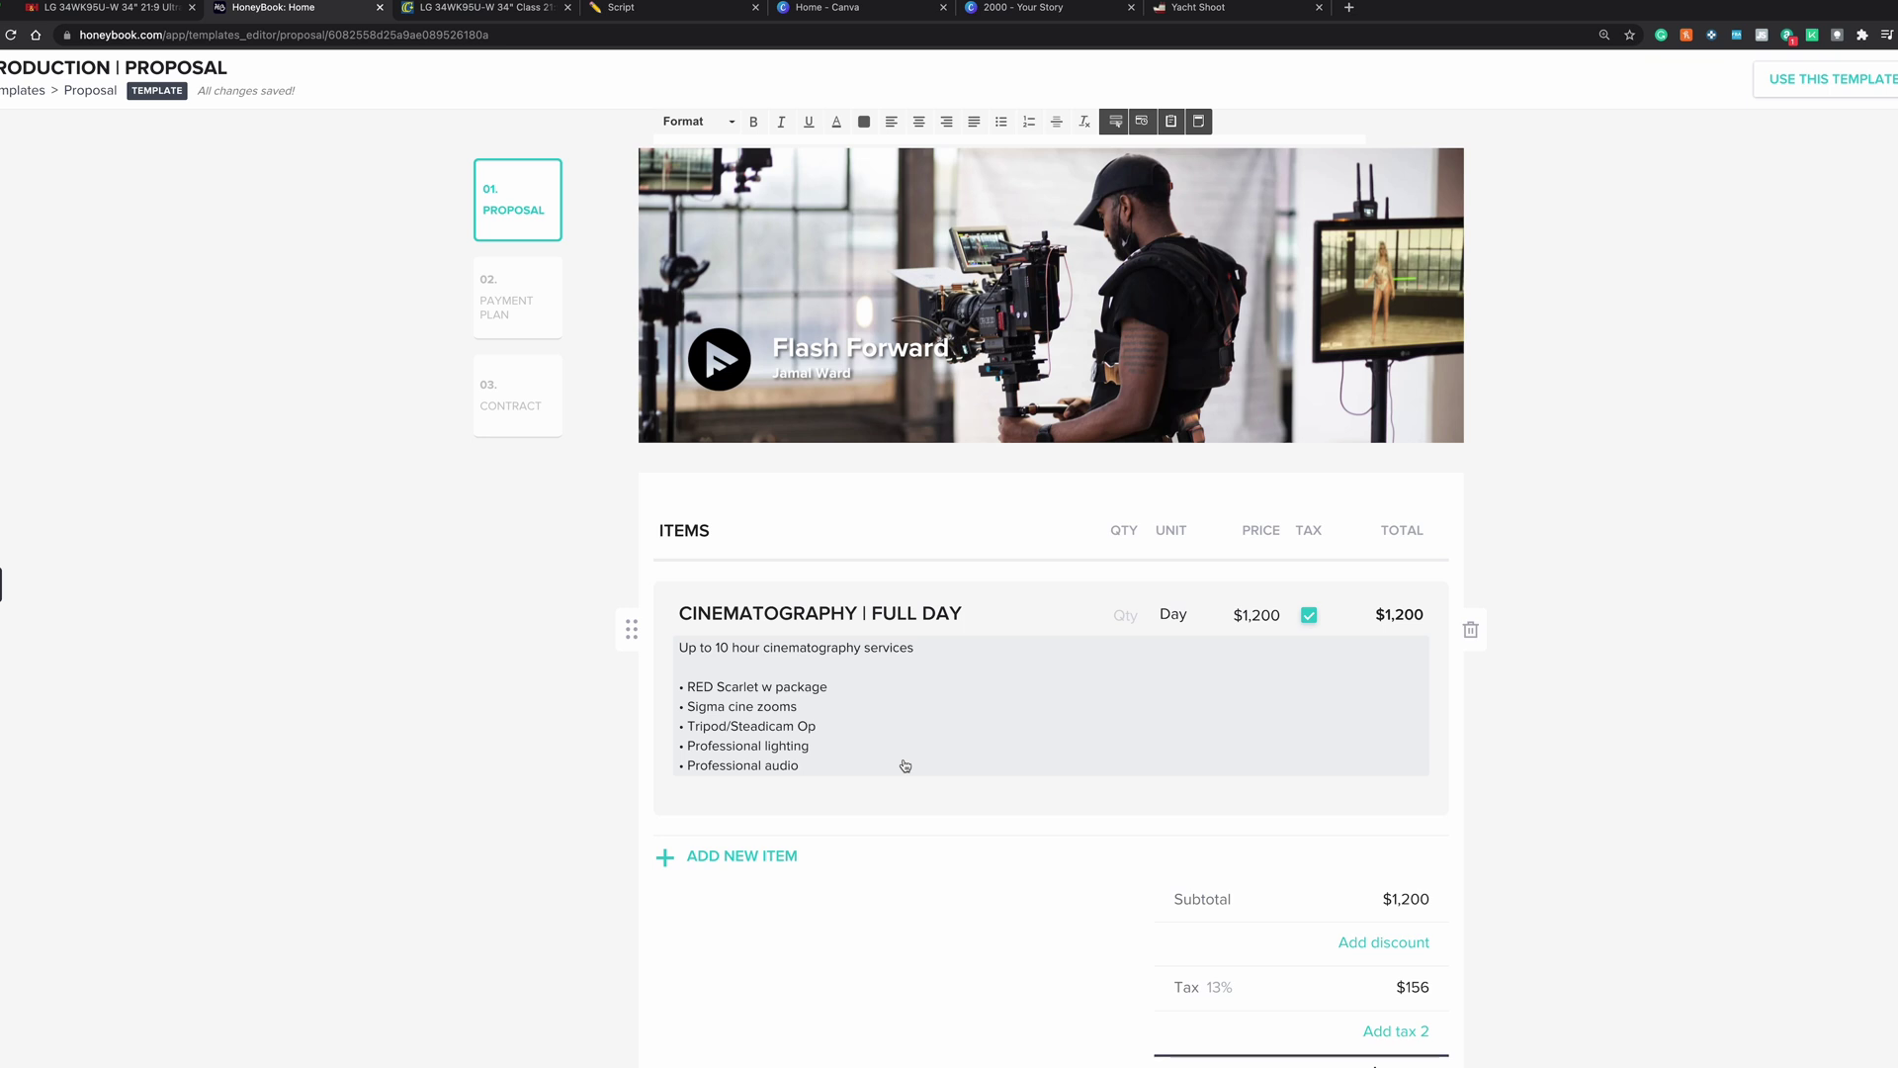
Add the CINEMATOGRAPHY | HALF DAY package and the DIGITAL EDITING service as further proposal items.
{"action": "scroll", "coordinate": [870, 756], "scroll_direction": "down", "scroll_amount": 2}
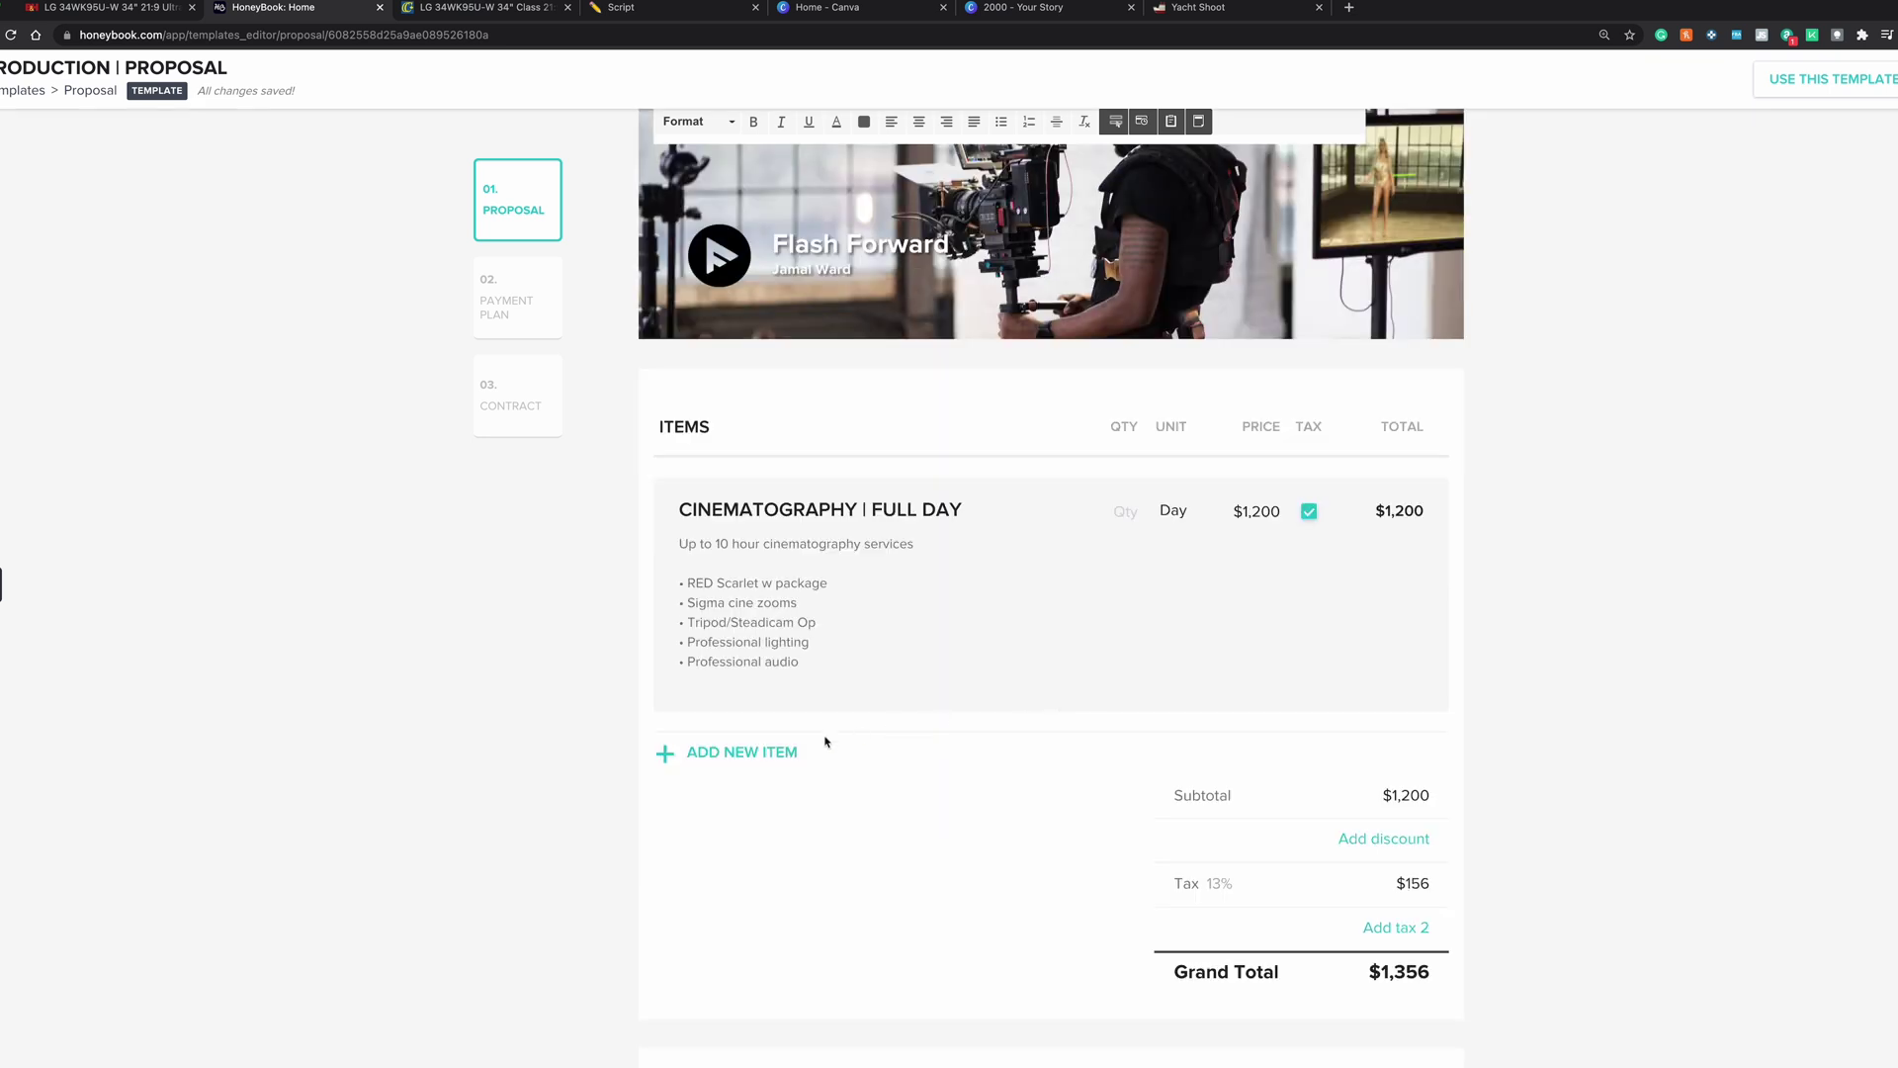
{"action": "left_click", "coordinate": [758, 757]}
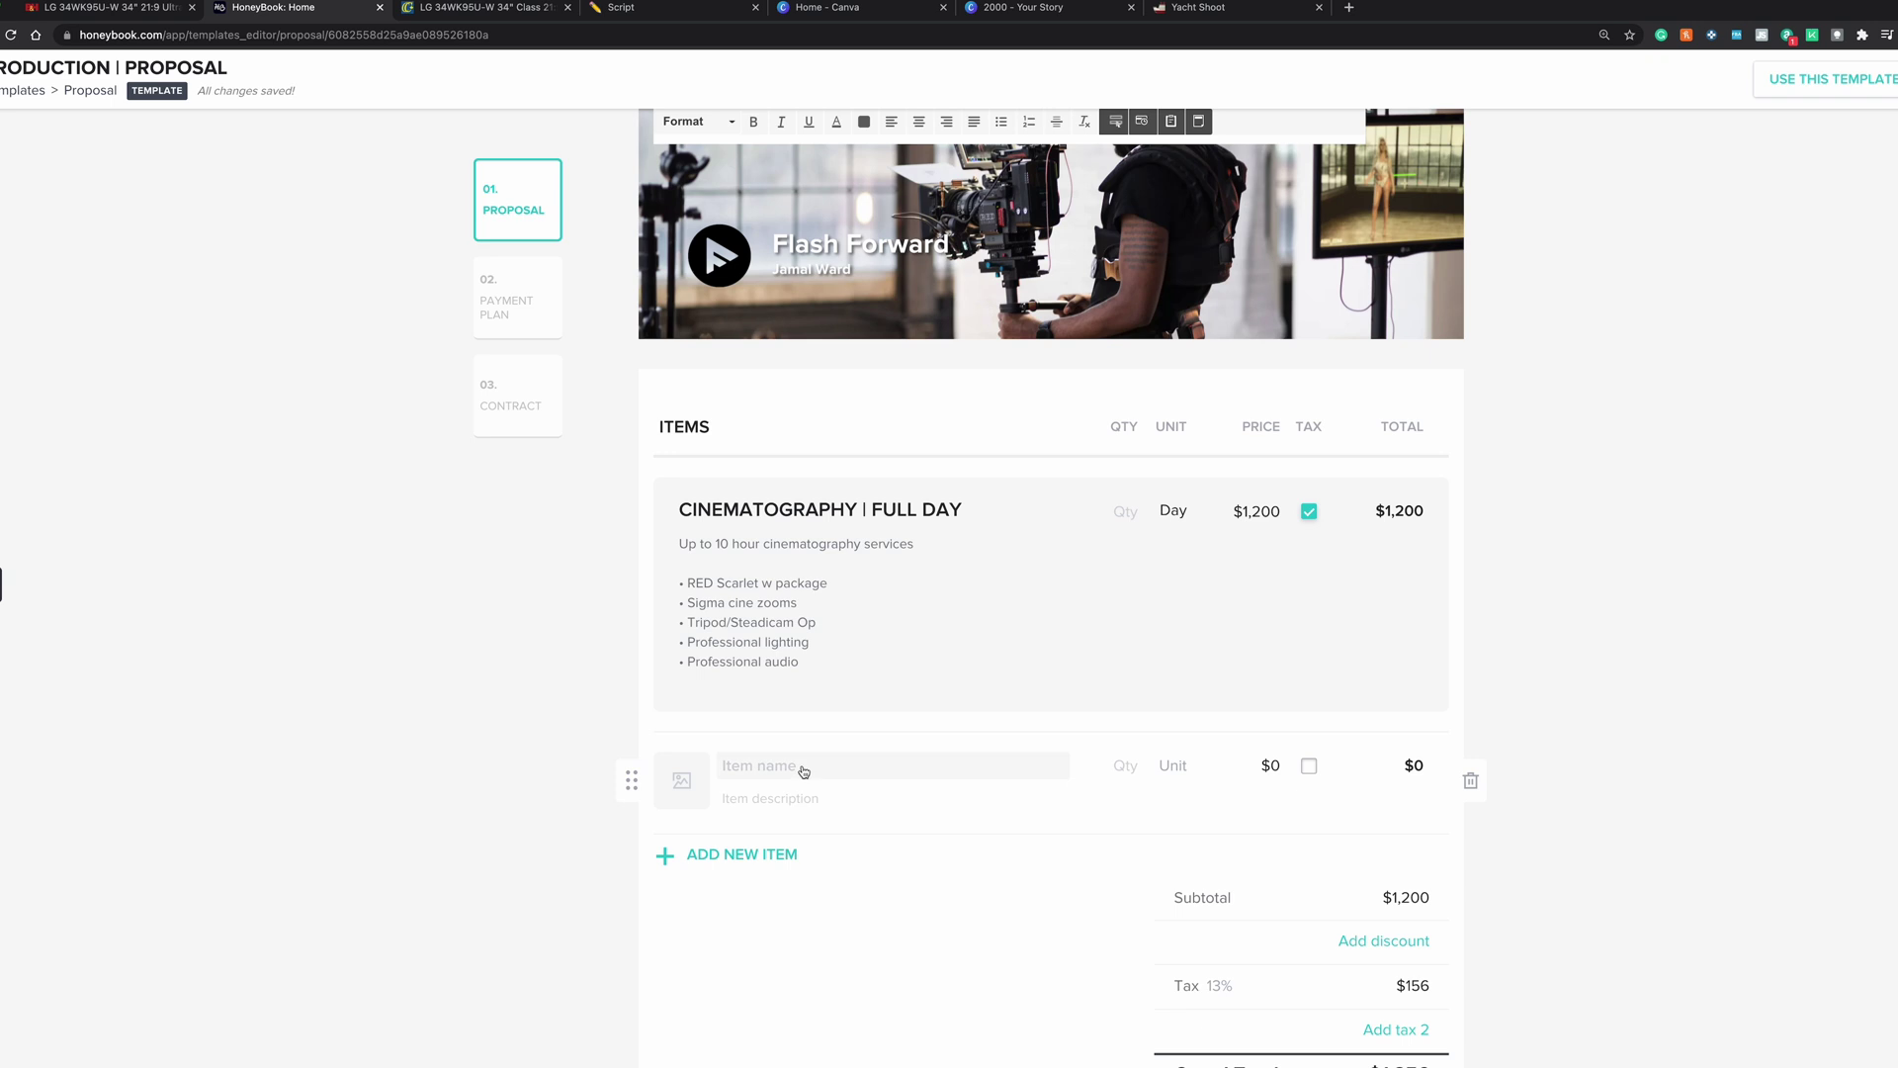
{"action": "scroll", "coordinate": [819, 856], "scroll_direction": "down", "scroll_amount": 5}
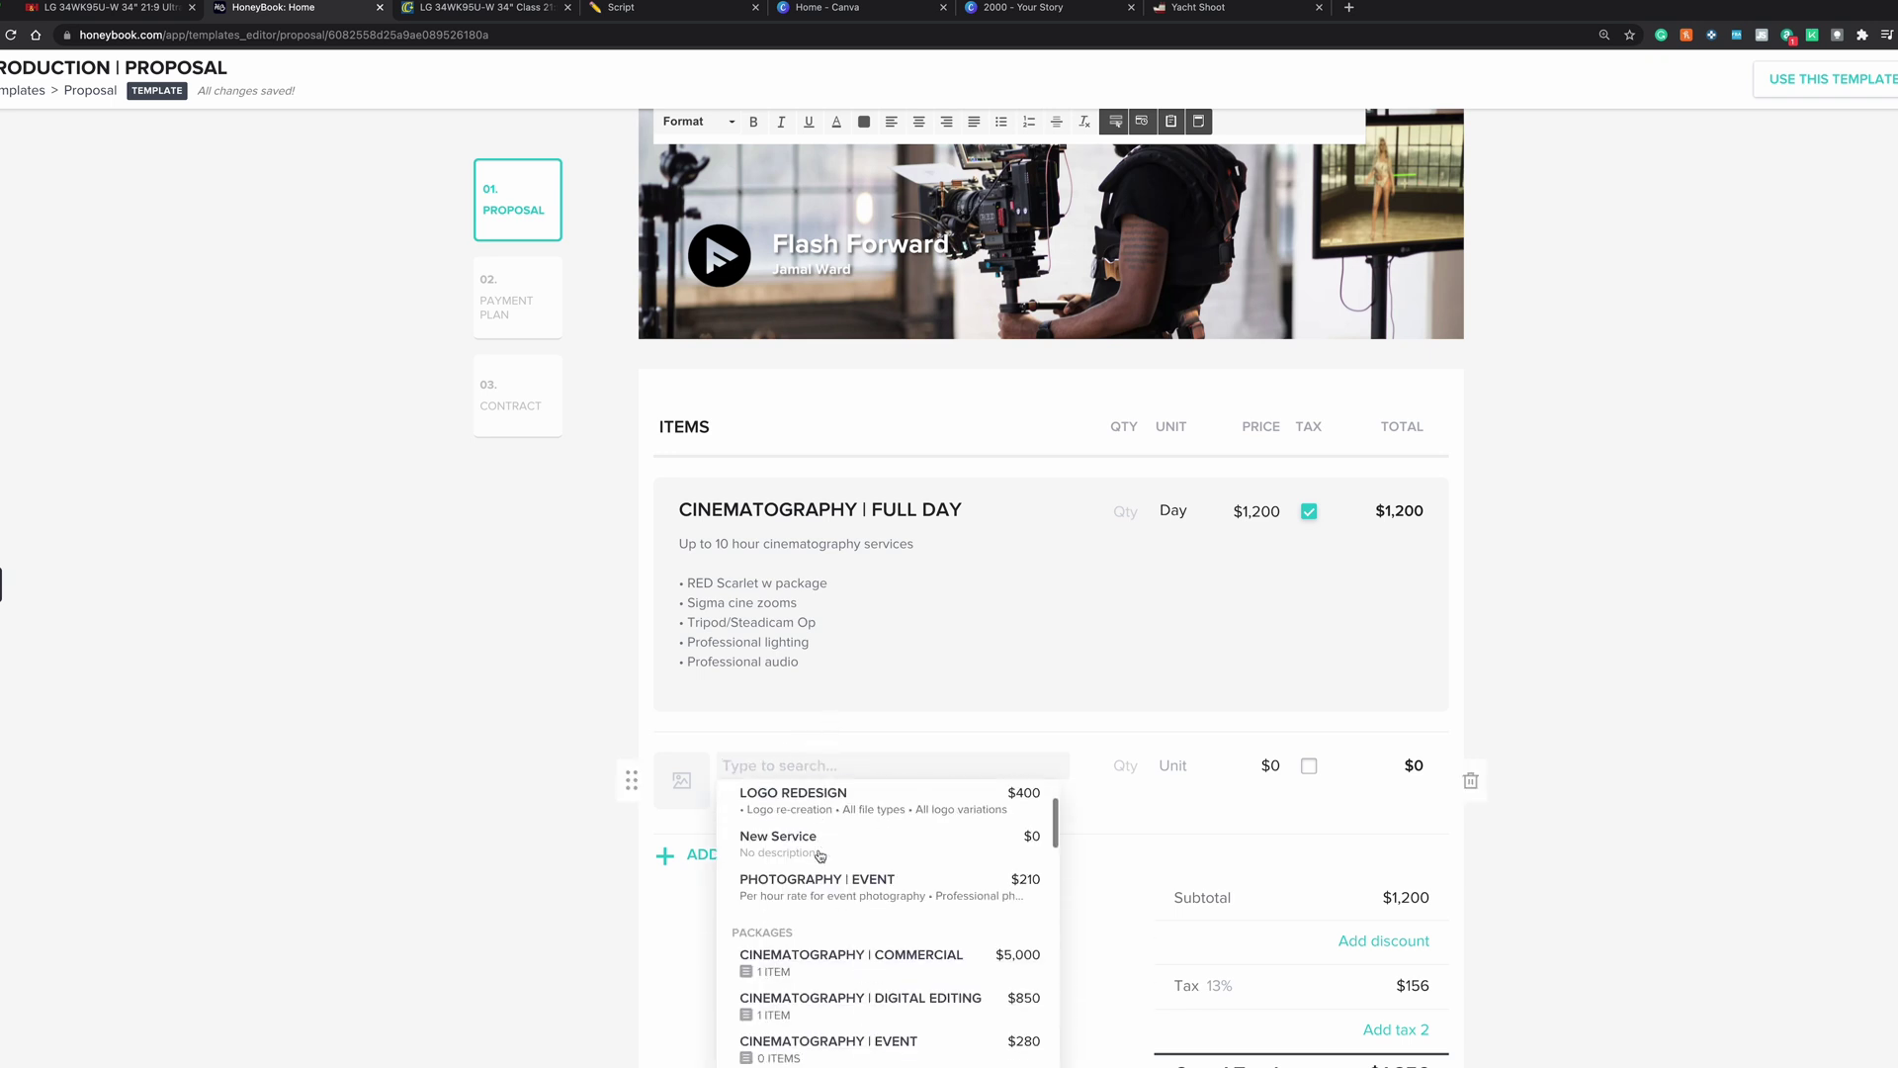
{"action": "scroll", "coordinate": [820, 856], "scroll_direction": "down", "scroll_amount": 3}
{"action": "left_click", "coordinate": [840, 983]}
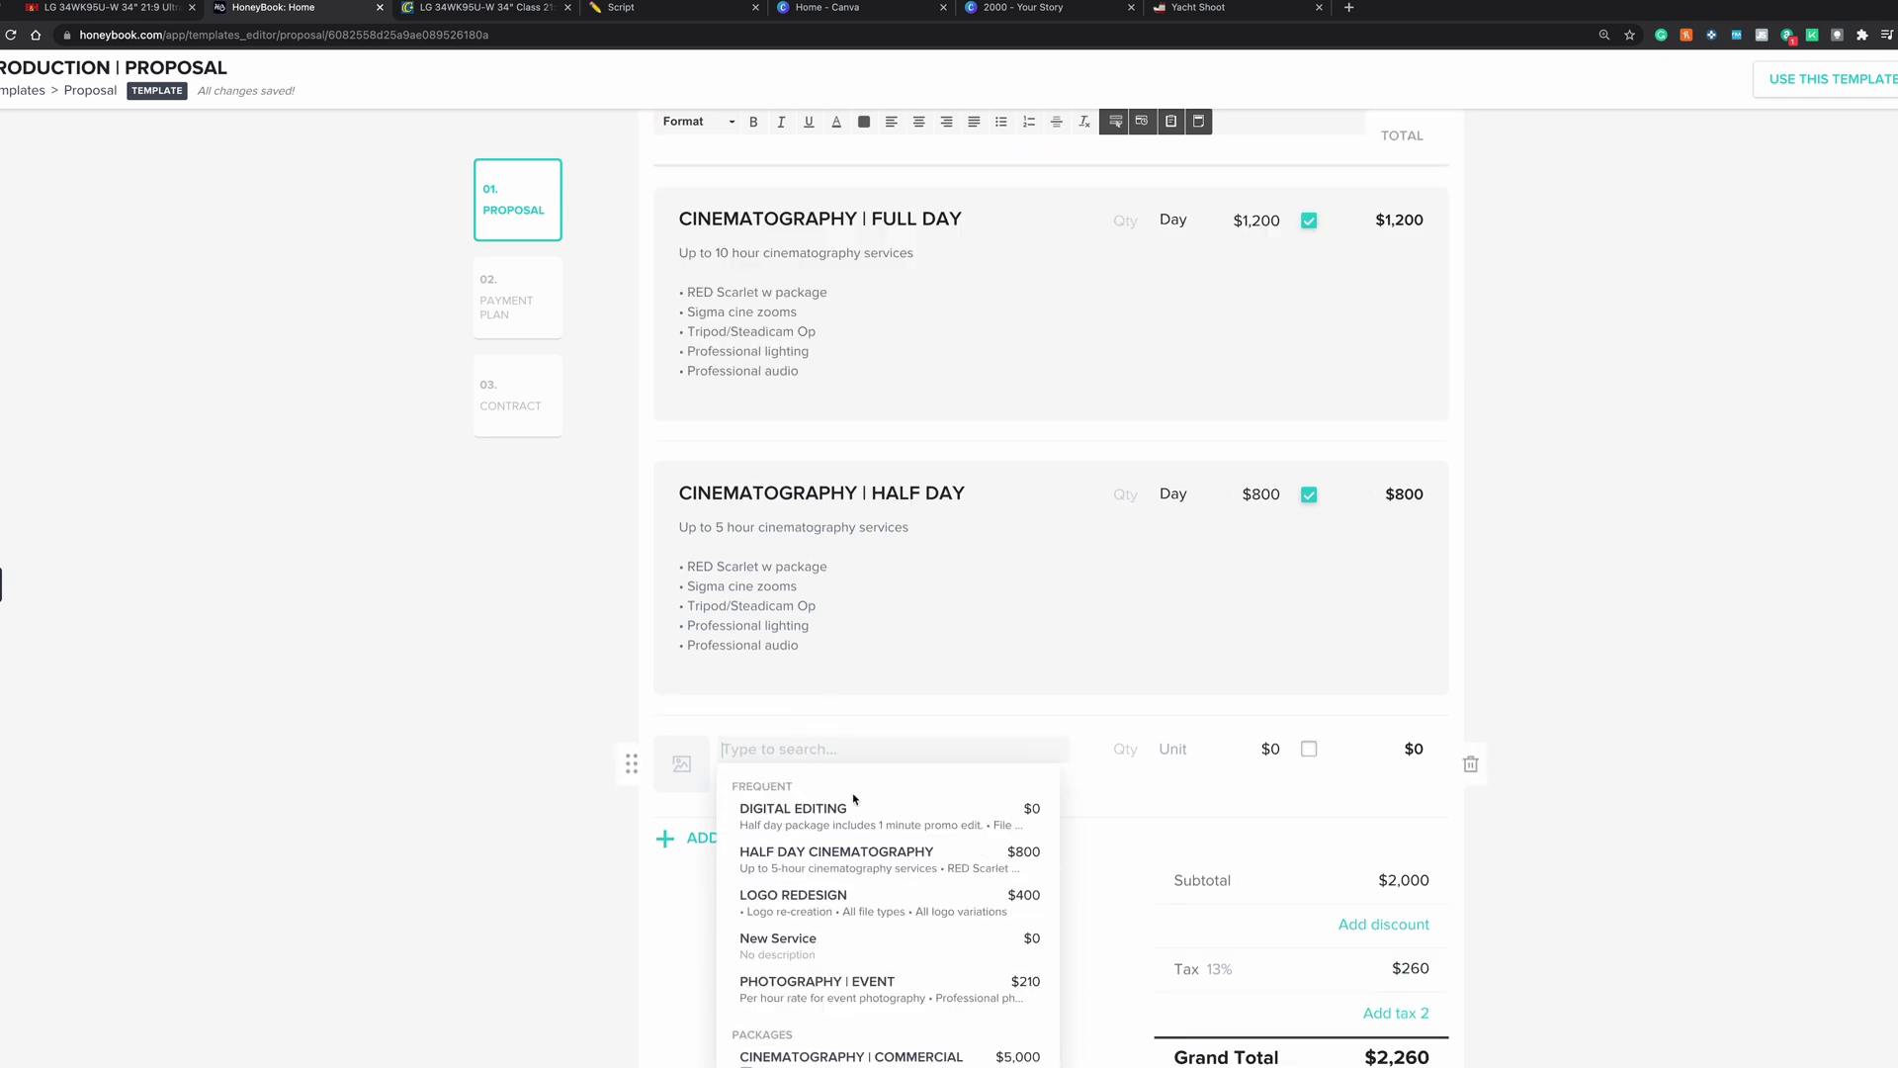
{"action": "left_click", "coordinate": [862, 811]}
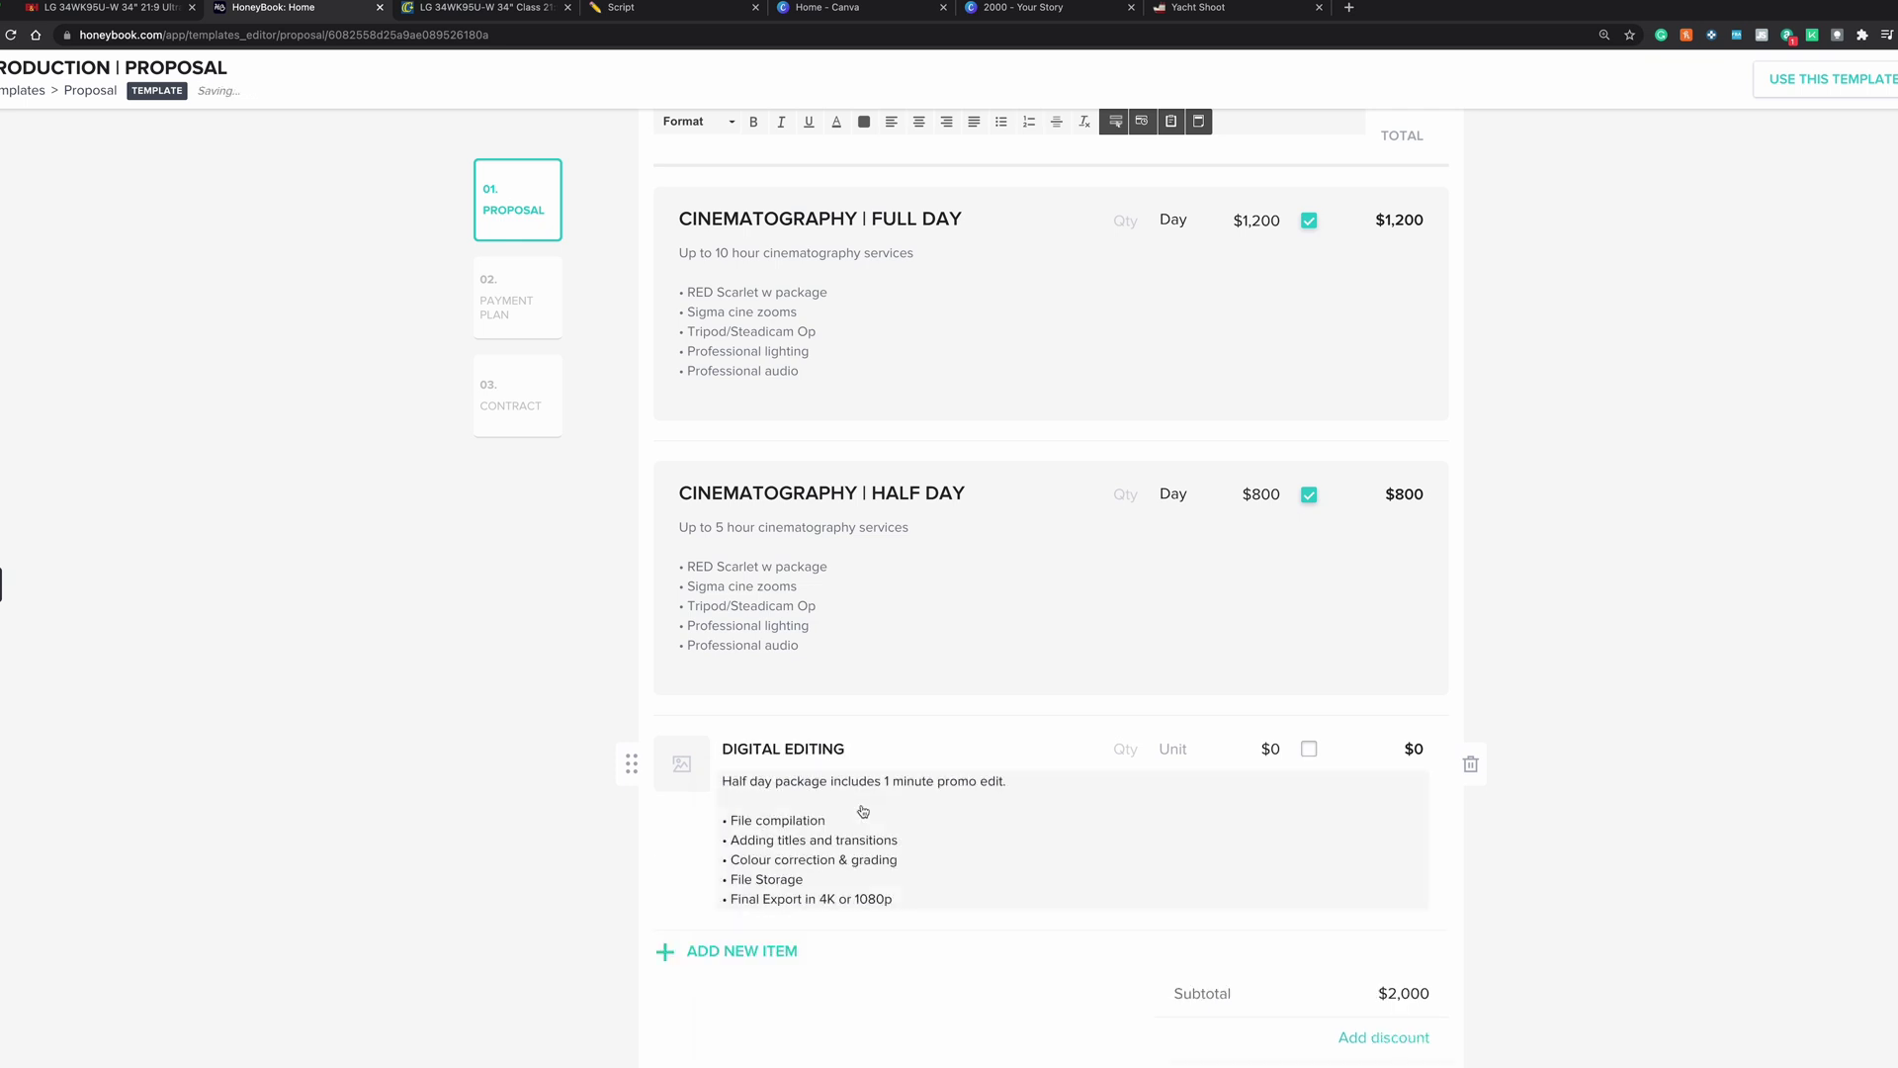
Create a new proposal item named CINEMATOGRAPHY | PRE PRODUCTION below the digital editing item.
{"action": "left_click", "coordinate": [736, 950]}
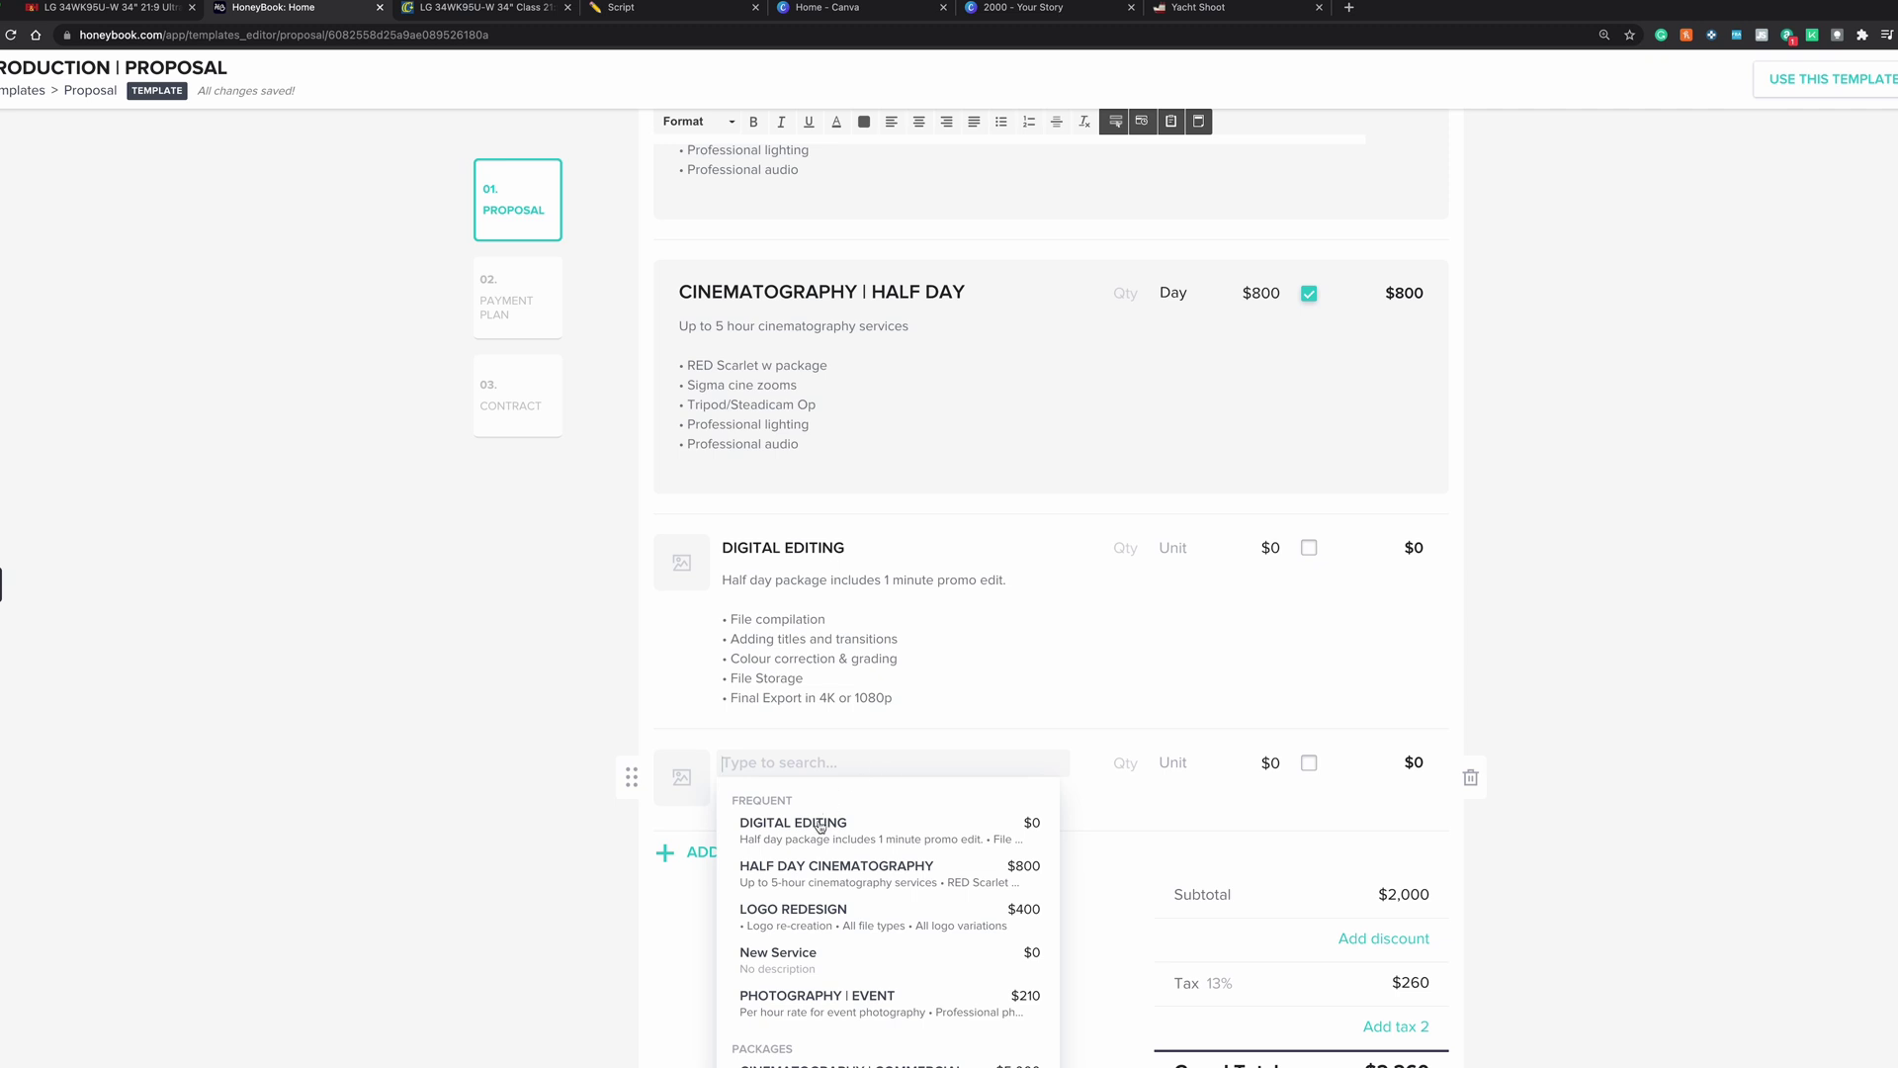
{"action": "scroll", "coordinate": [828, 817], "scroll_direction": "down", "scroll_amount": 1}
{"action": "left_click", "coordinate": [802, 763]}
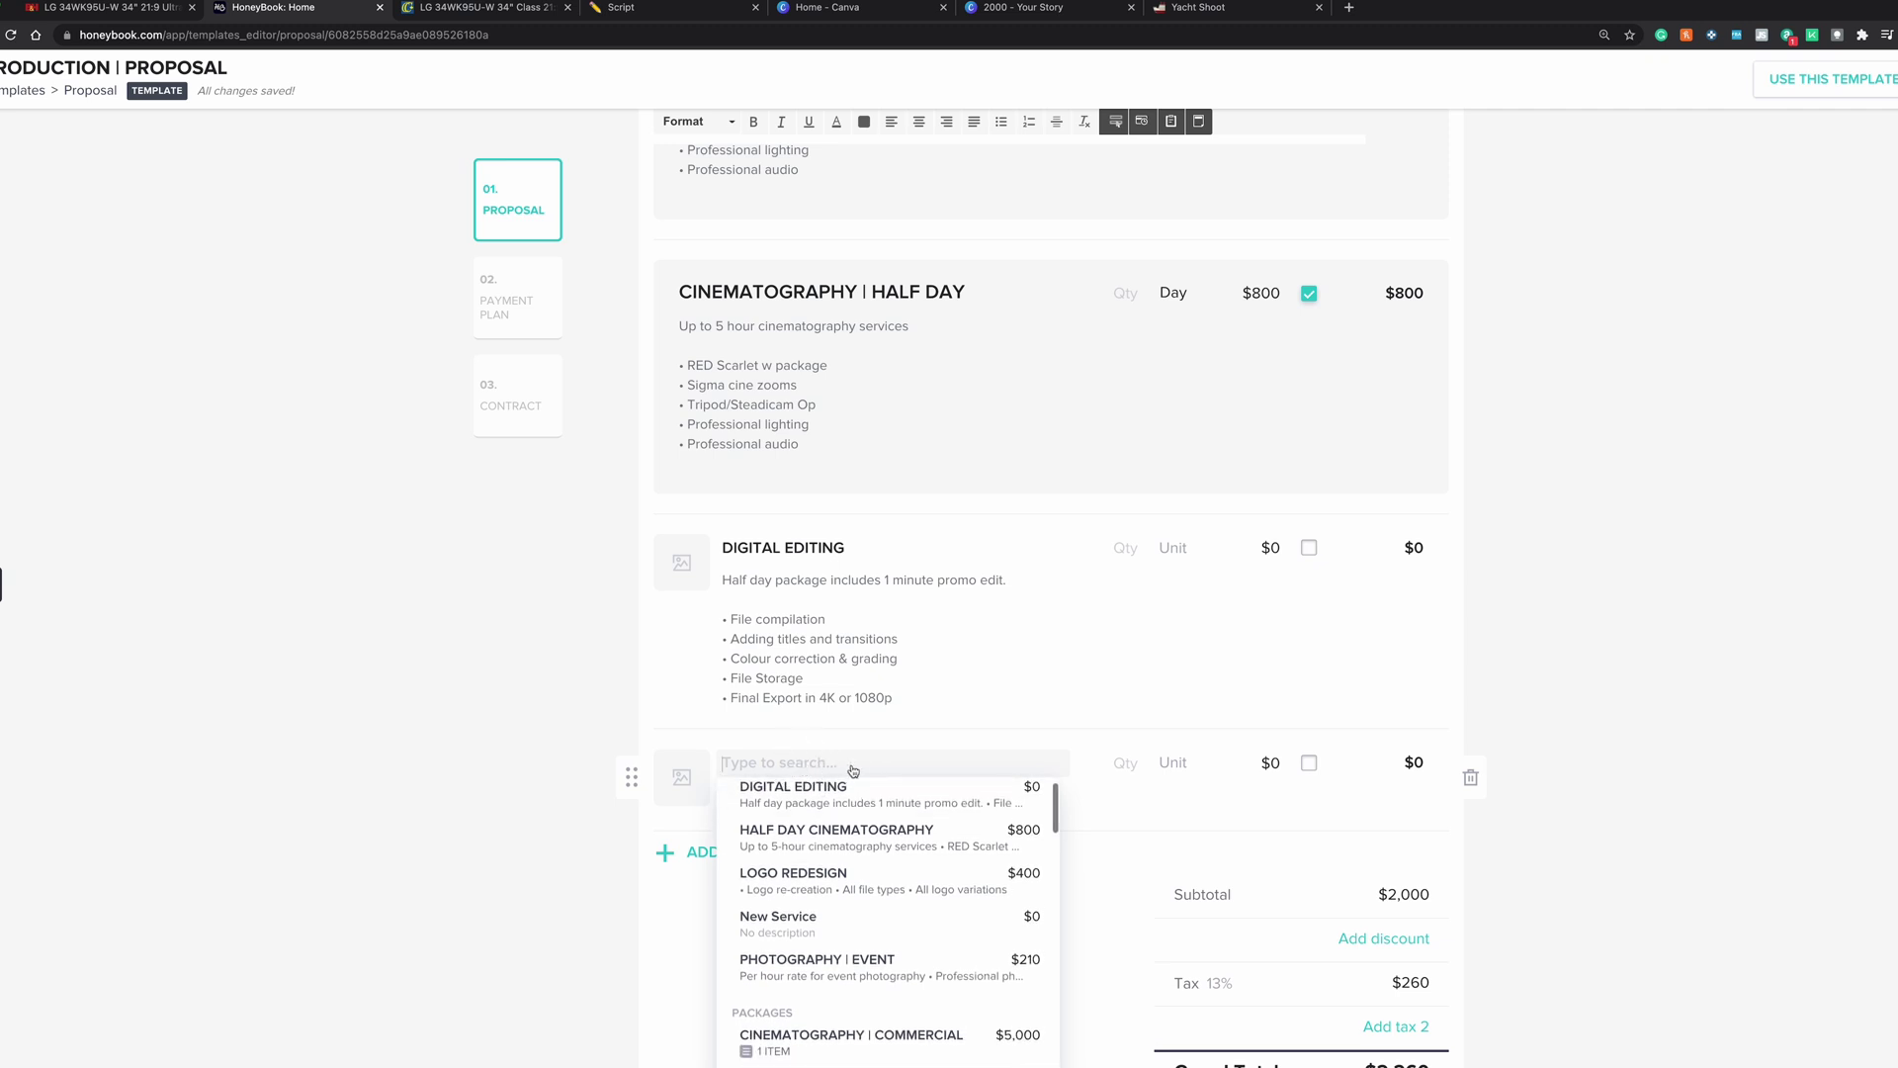
{"action": "type", "text": "CINEMA"}
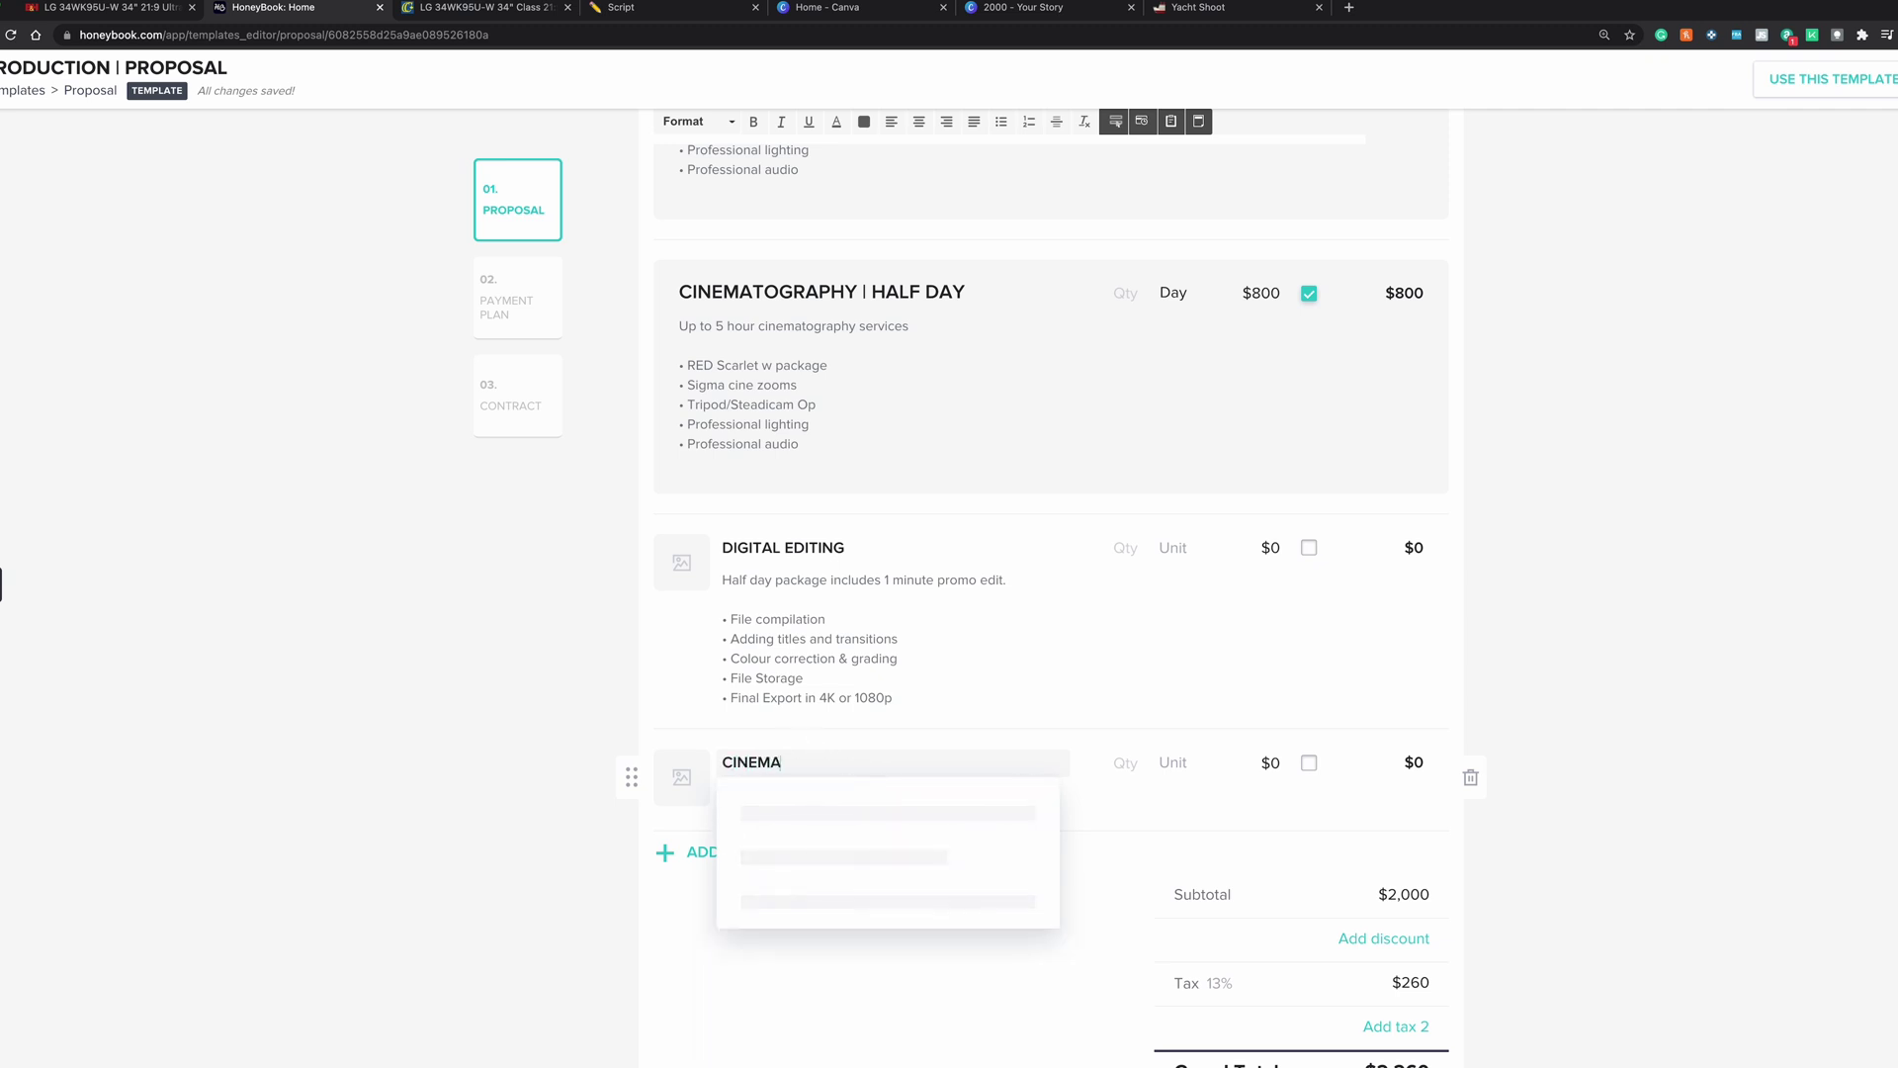
{"action": "type", "text": "TOGRAPHY"}
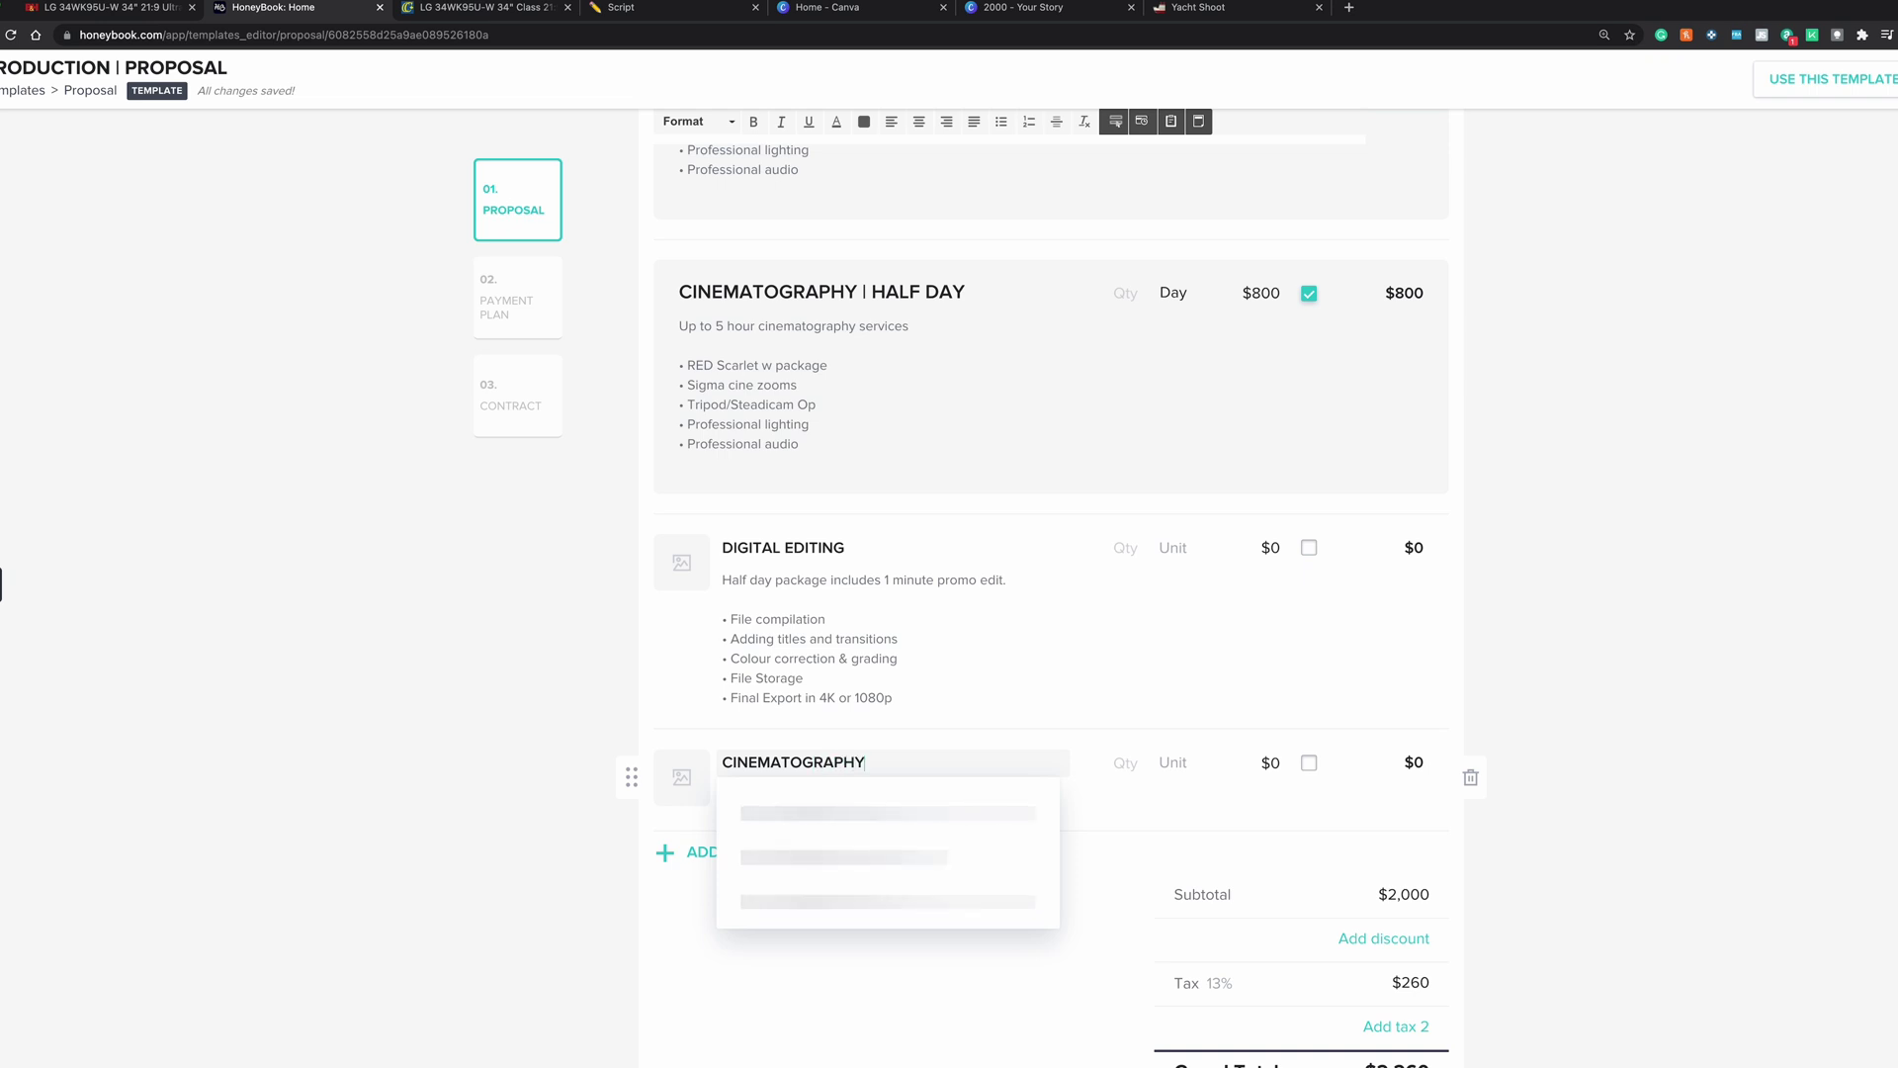
{"action": "type", "text": " |"}
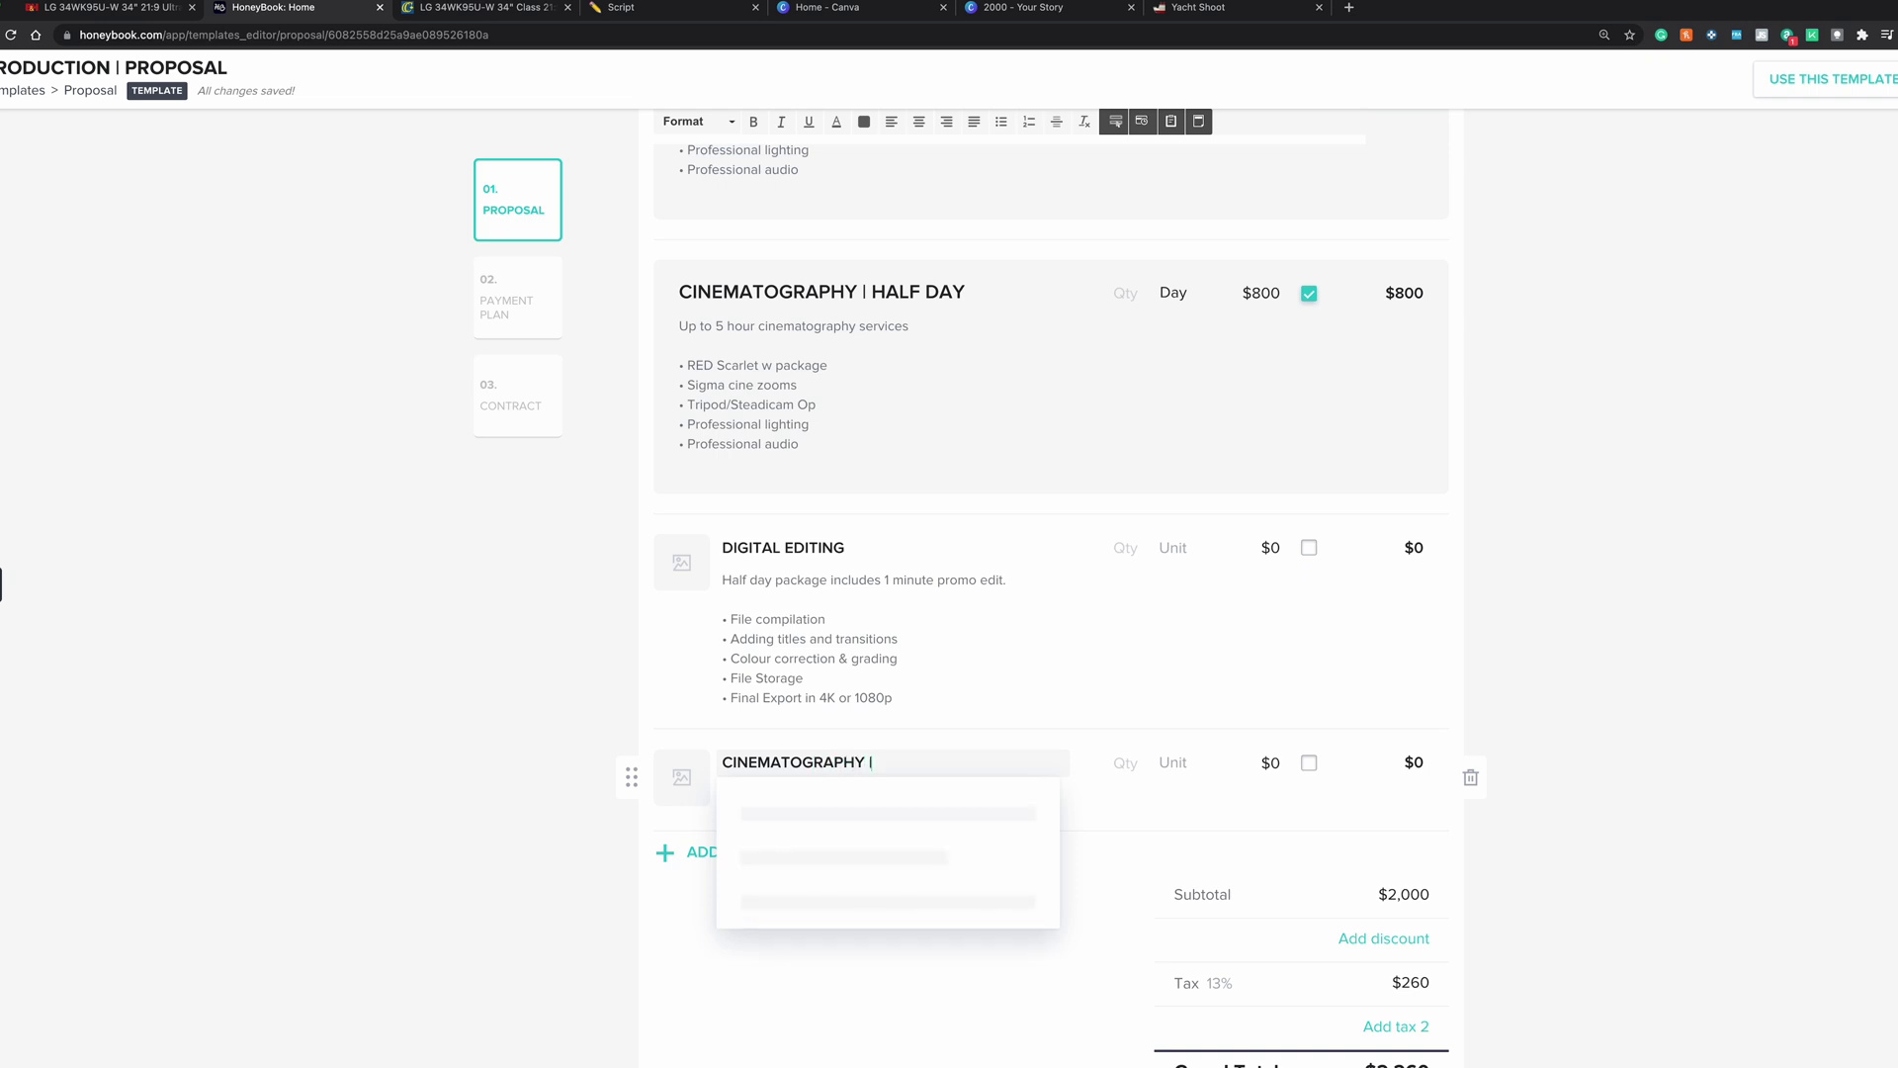
{"action": "type", "text": " PRE PRODUCTION"}
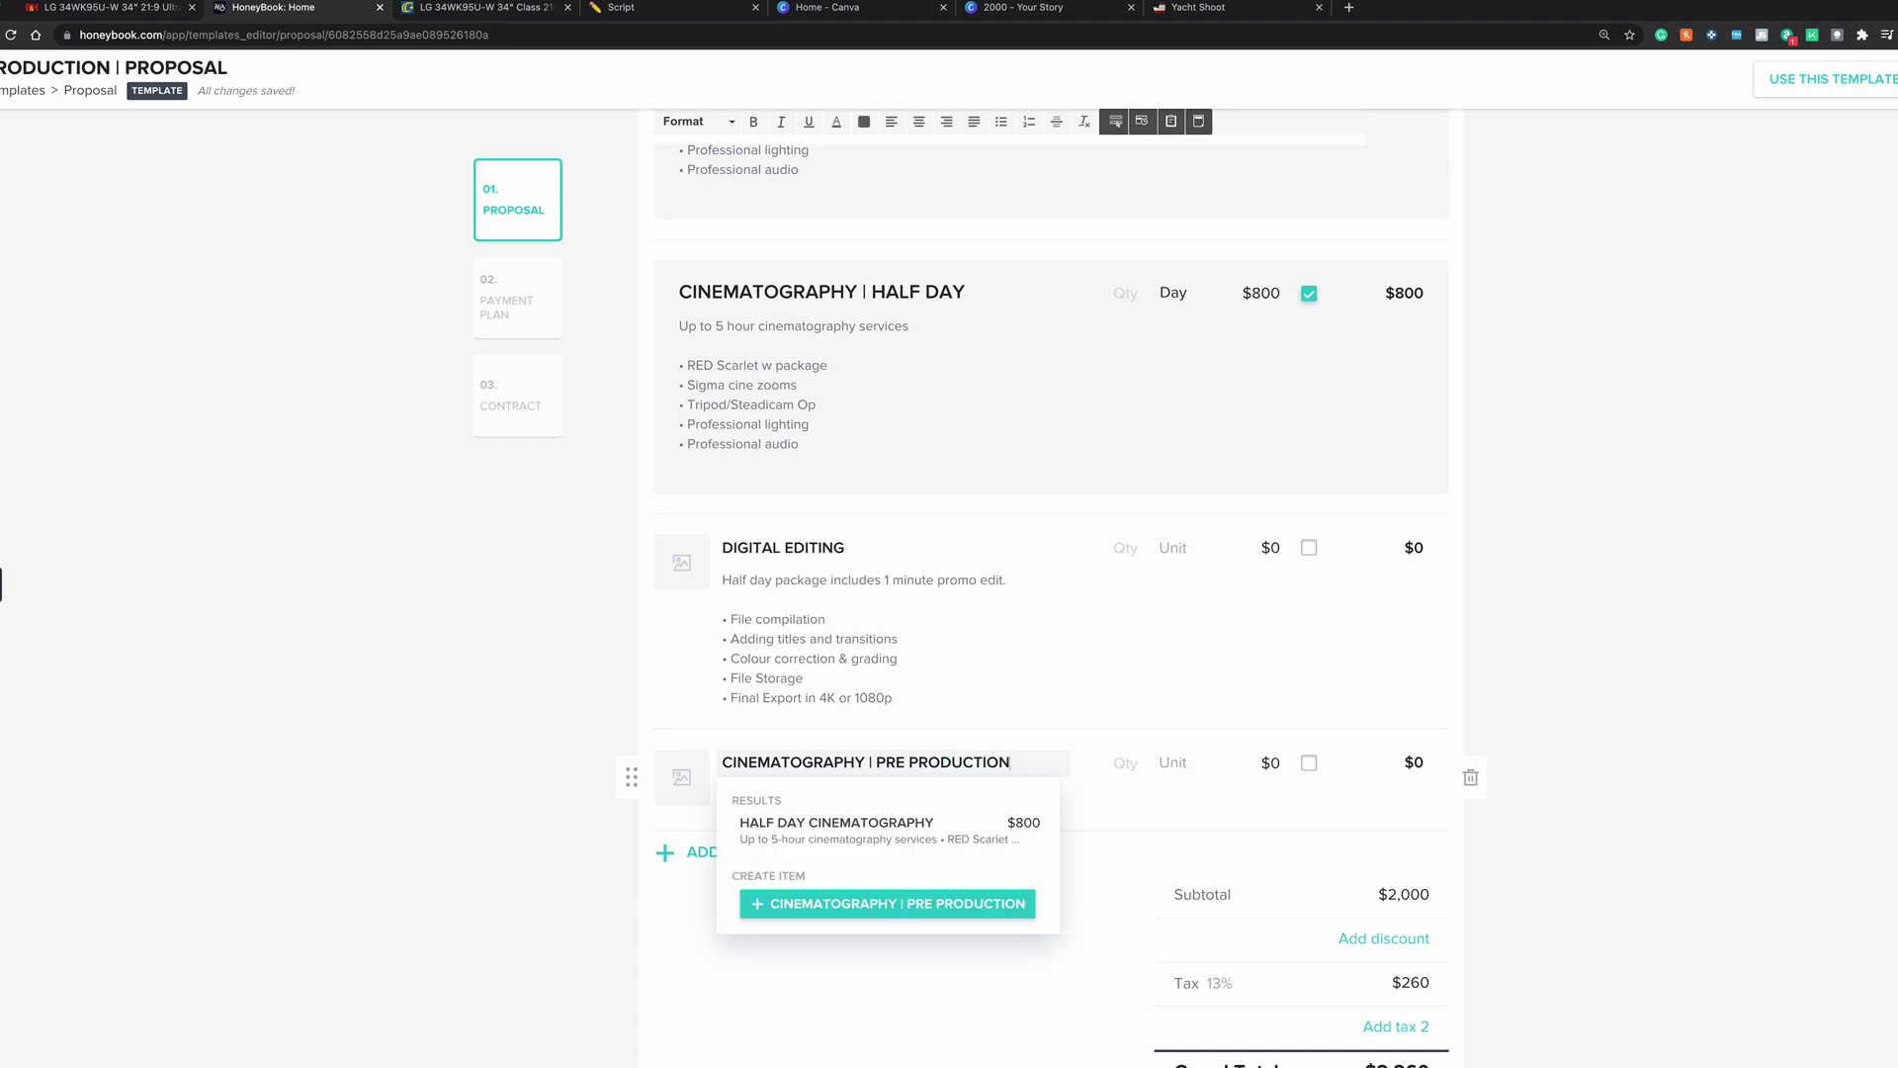
{"action": "left_click", "coordinate": [897, 906]}
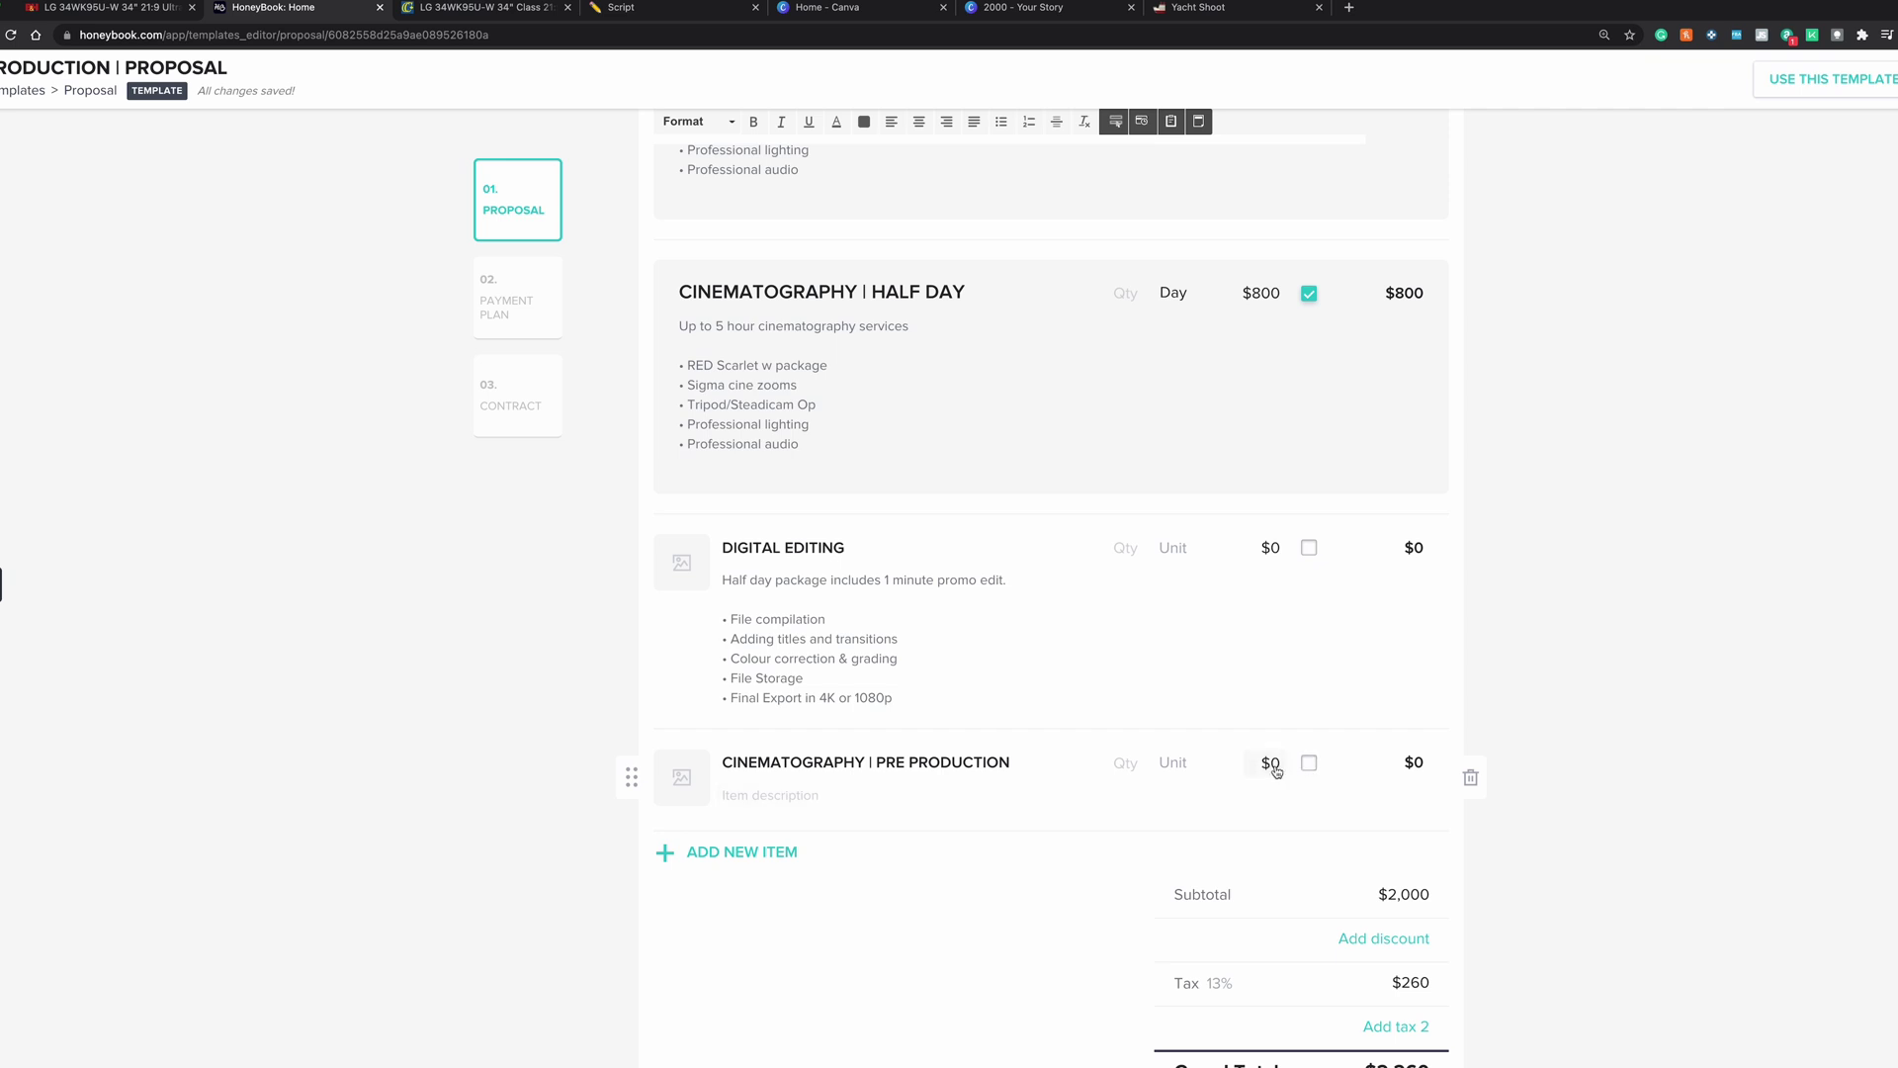
Set the pre-production item's price to $800 and make it taxable.
{"action": "left_click", "coordinate": [1274, 771]}
{"action": "type", "text": "800"}
{"action": "left_click", "coordinate": [1311, 764]}
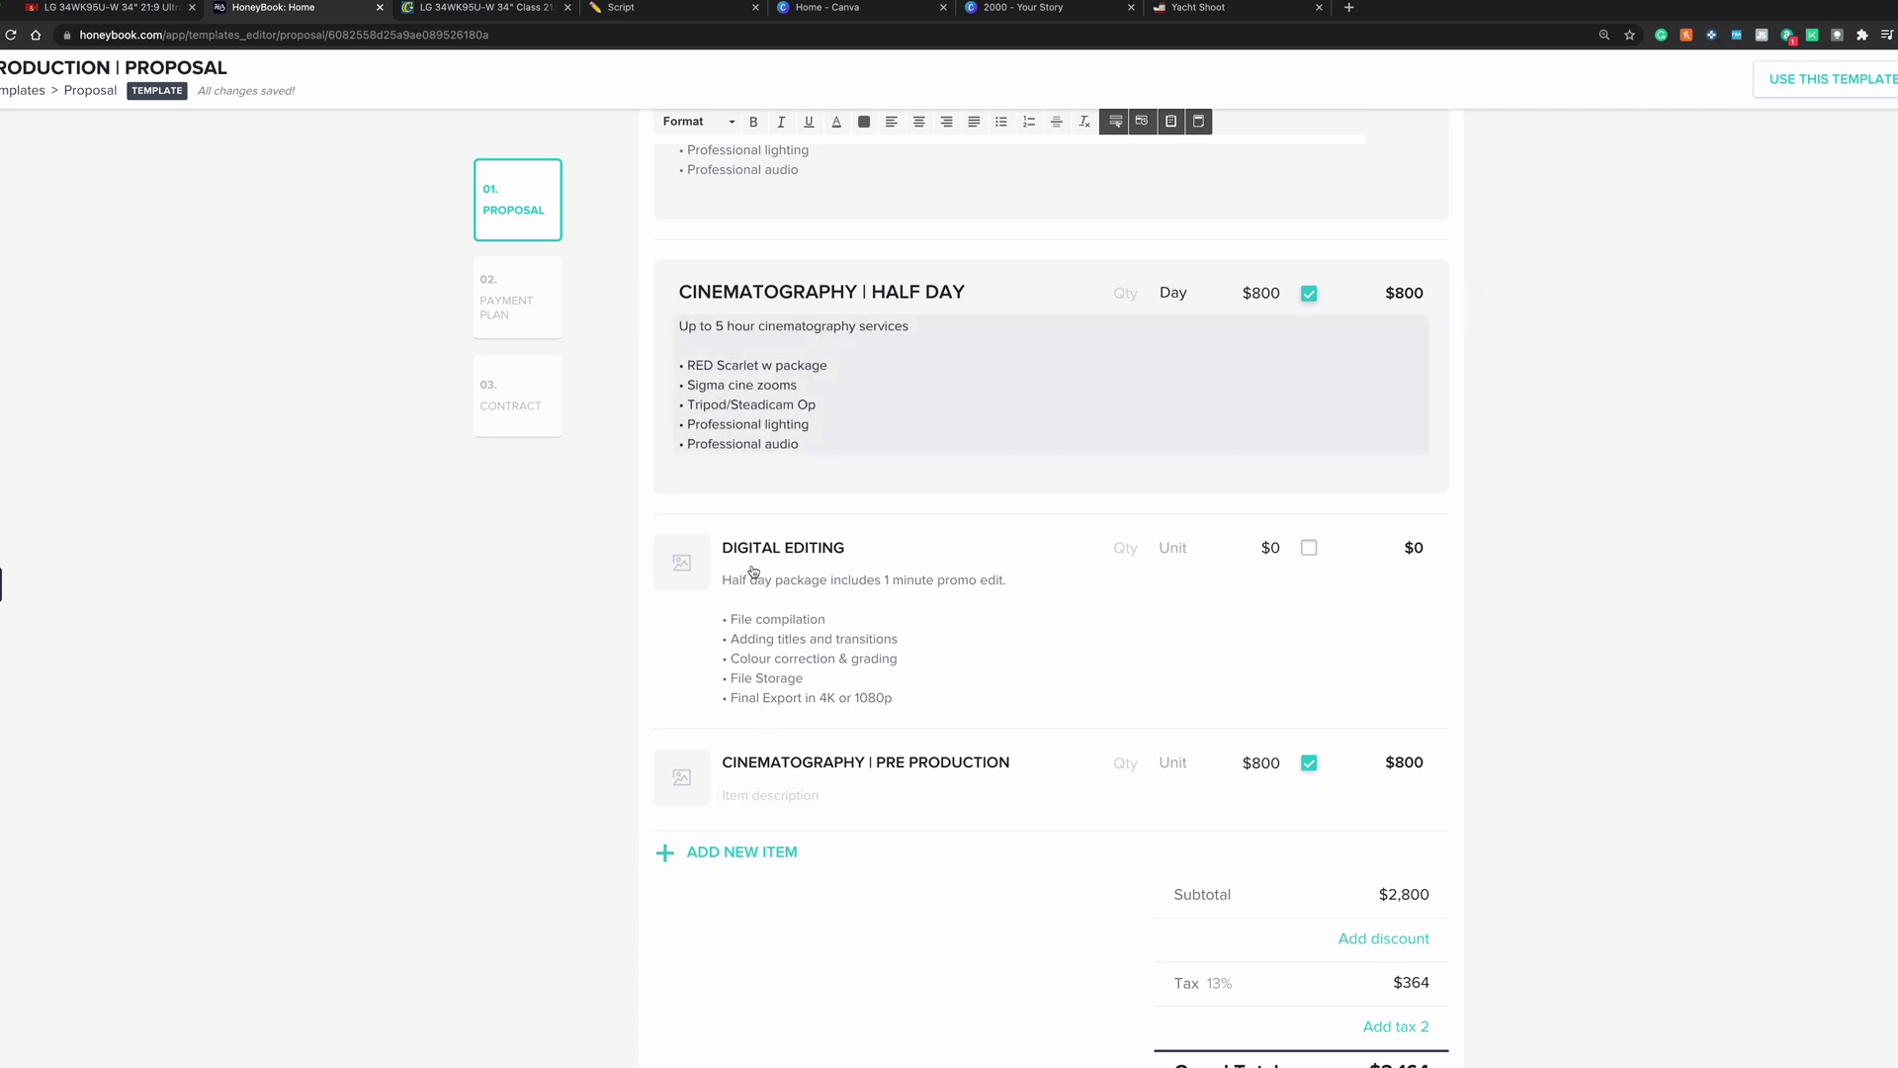
Move the CINEMATOGRAPHY | PRE PRODUCTION item above DIGITAL EDITING in the items list.
{"action": "left_click", "coordinate": [632, 779]}
{"action": "left_click_drag", "start_coordinate": [632, 779], "coordinate": [640, 547]}
{"action": "scroll", "coordinate": [1360, 648], "scroll_direction": "down", "scroll_amount": 2}
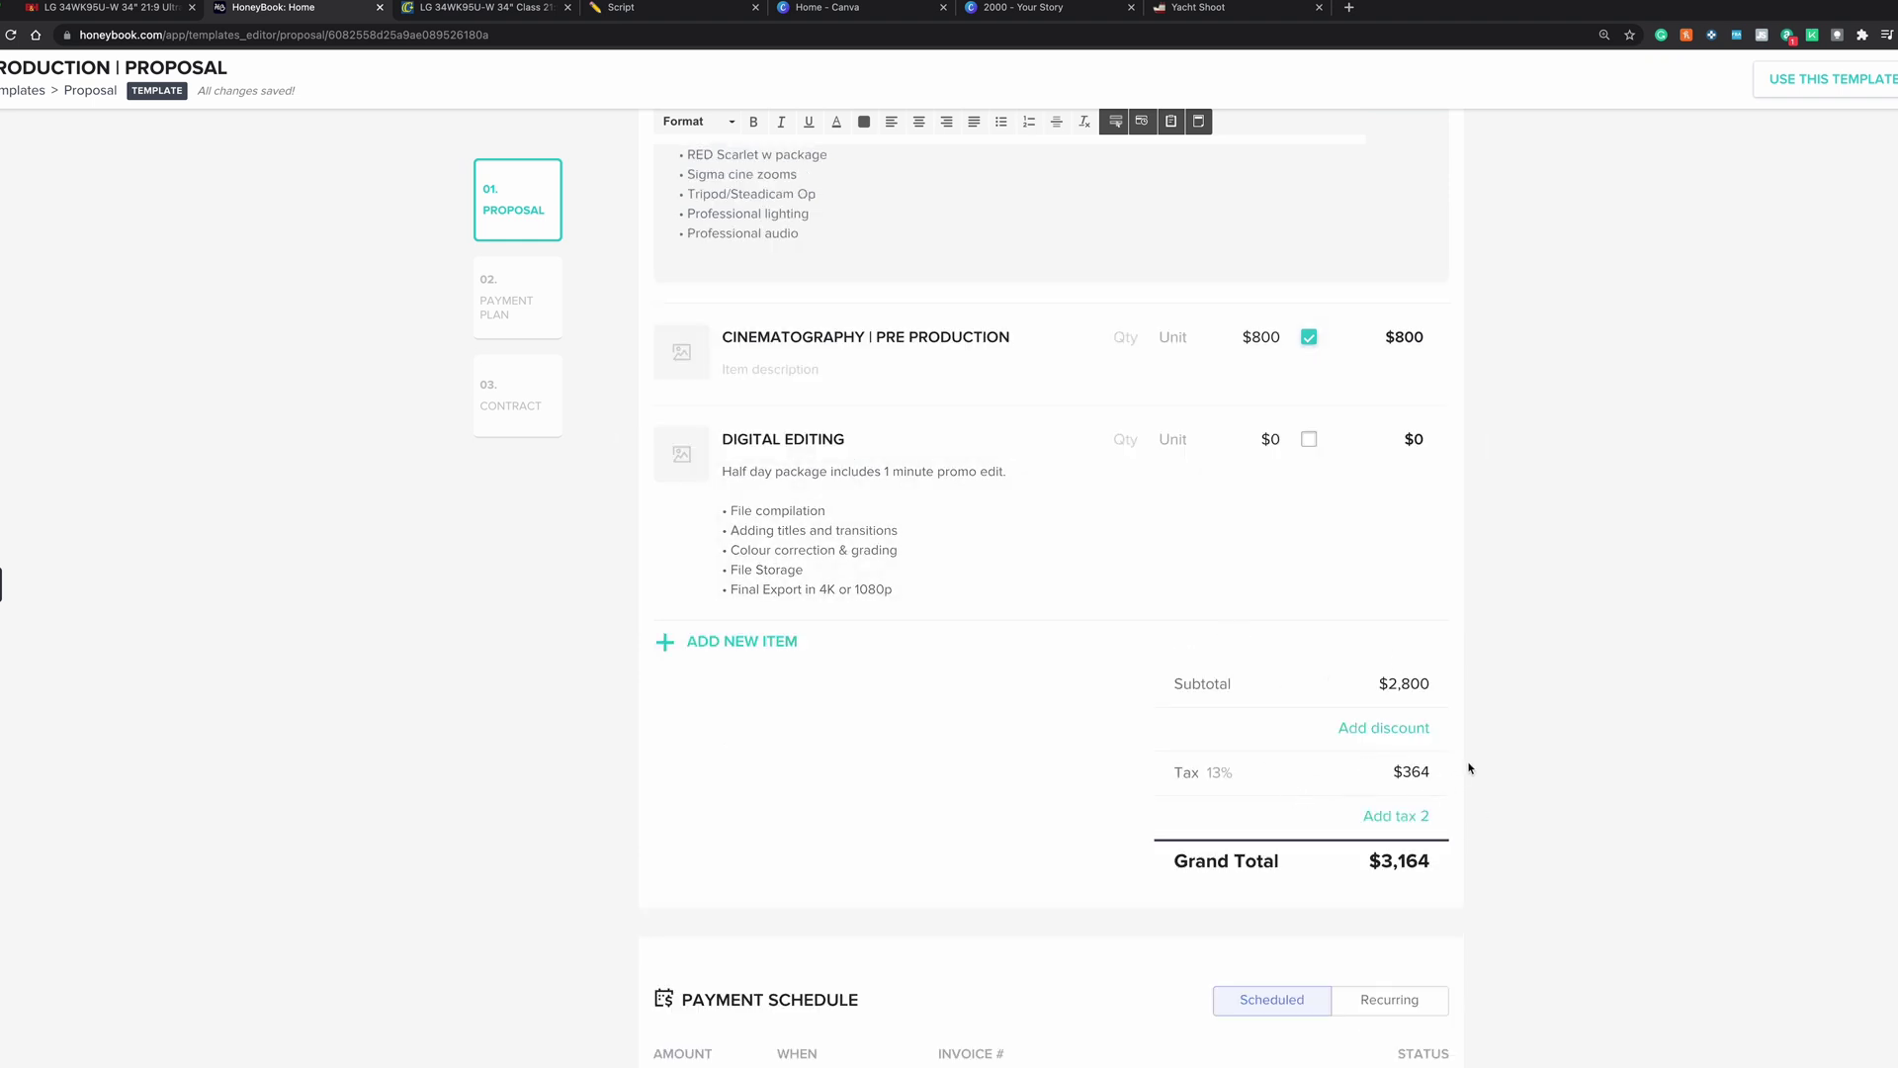
{"action": "left_click", "coordinate": [1379, 731]}
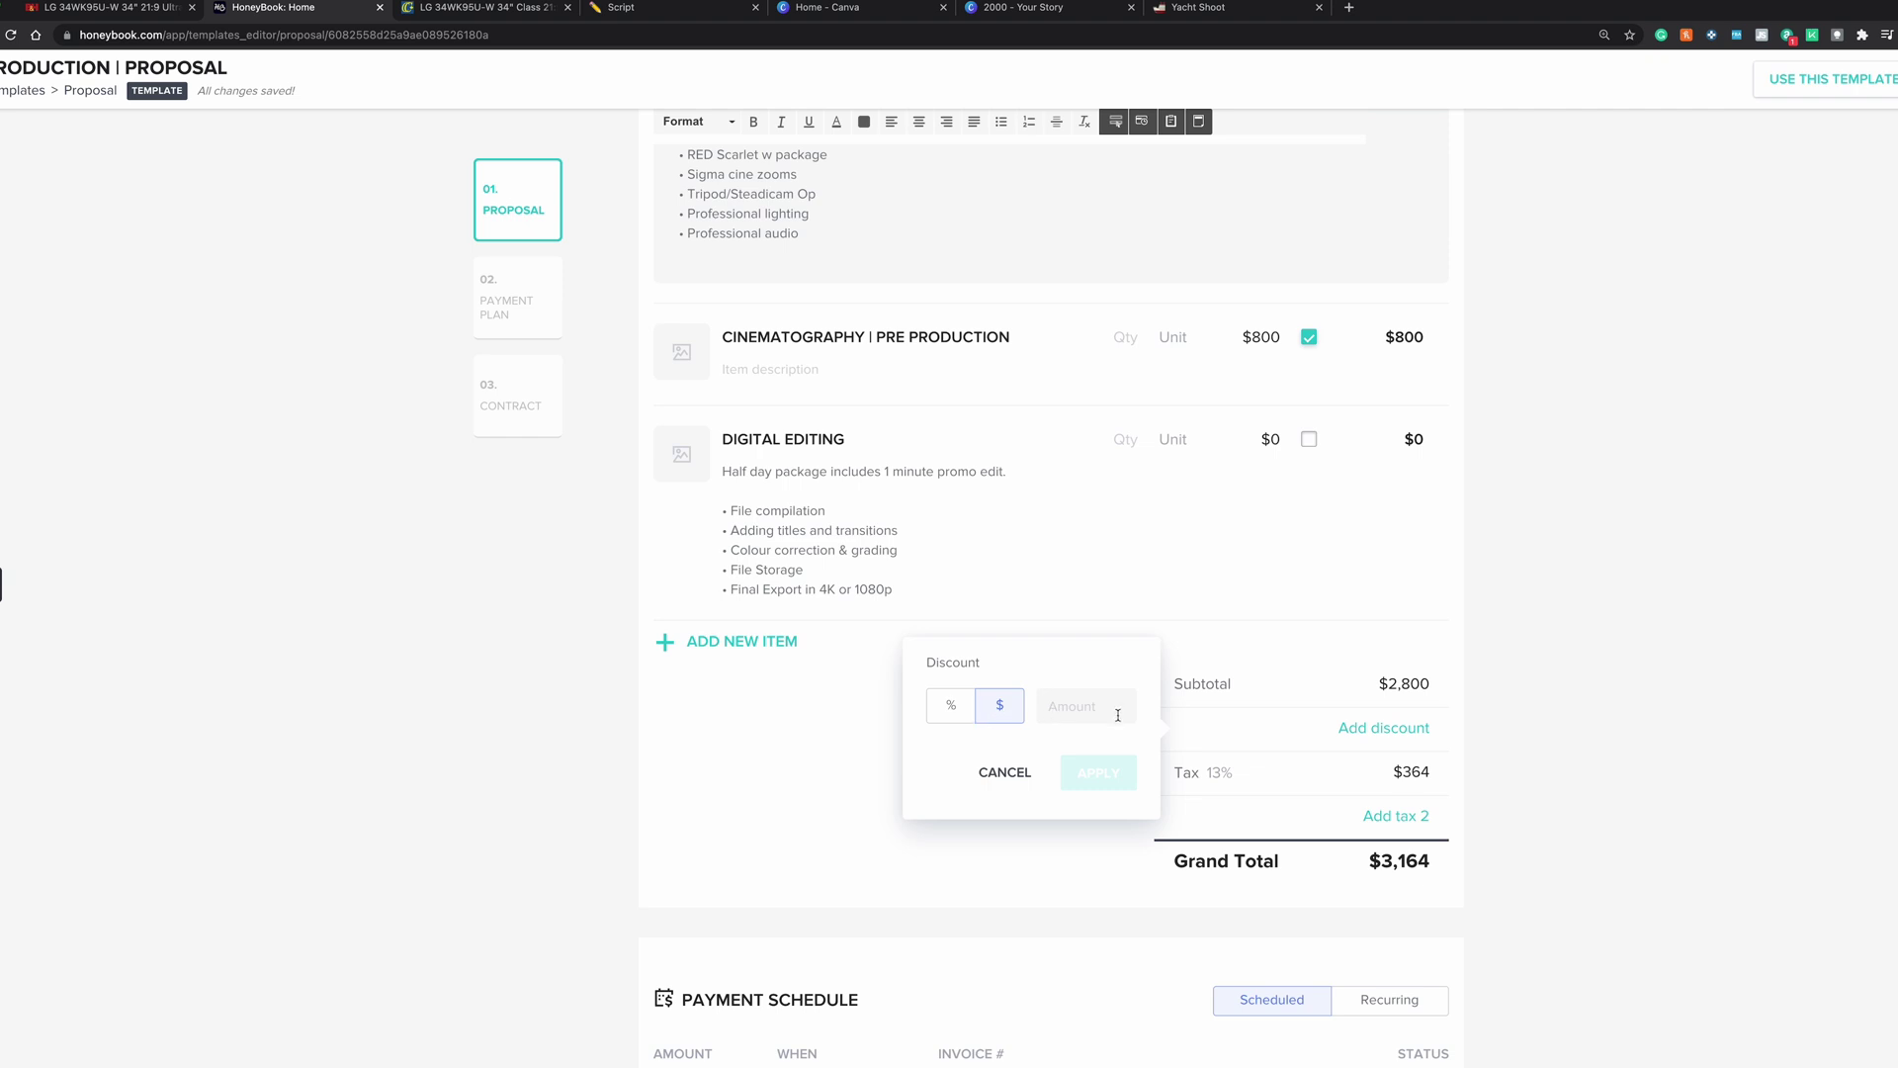
{"action": "left_click", "coordinate": [1007, 771]}
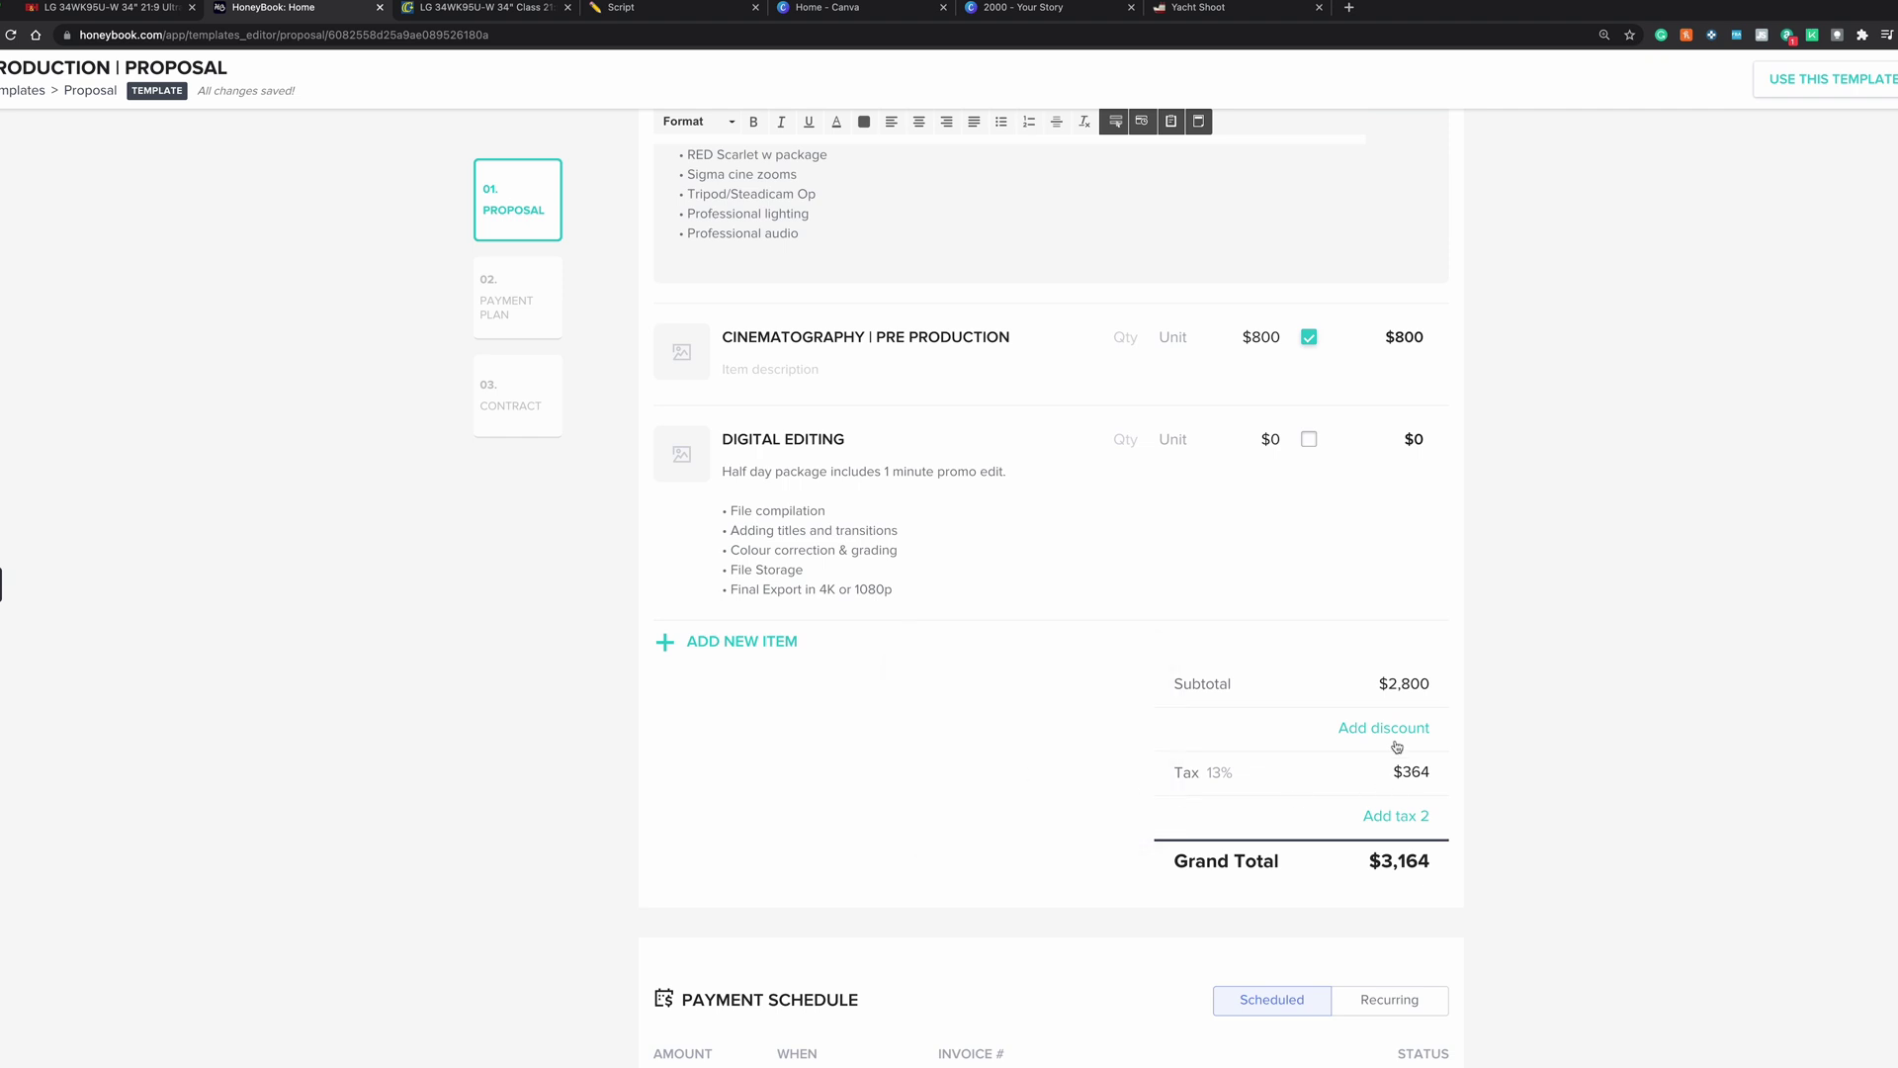
Look through the due date options for the first payment in the payment schedule.
{"action": "scroll", "coordinate": [1397, 746], "scroll_direction": "down", "scroll_amount": 5}
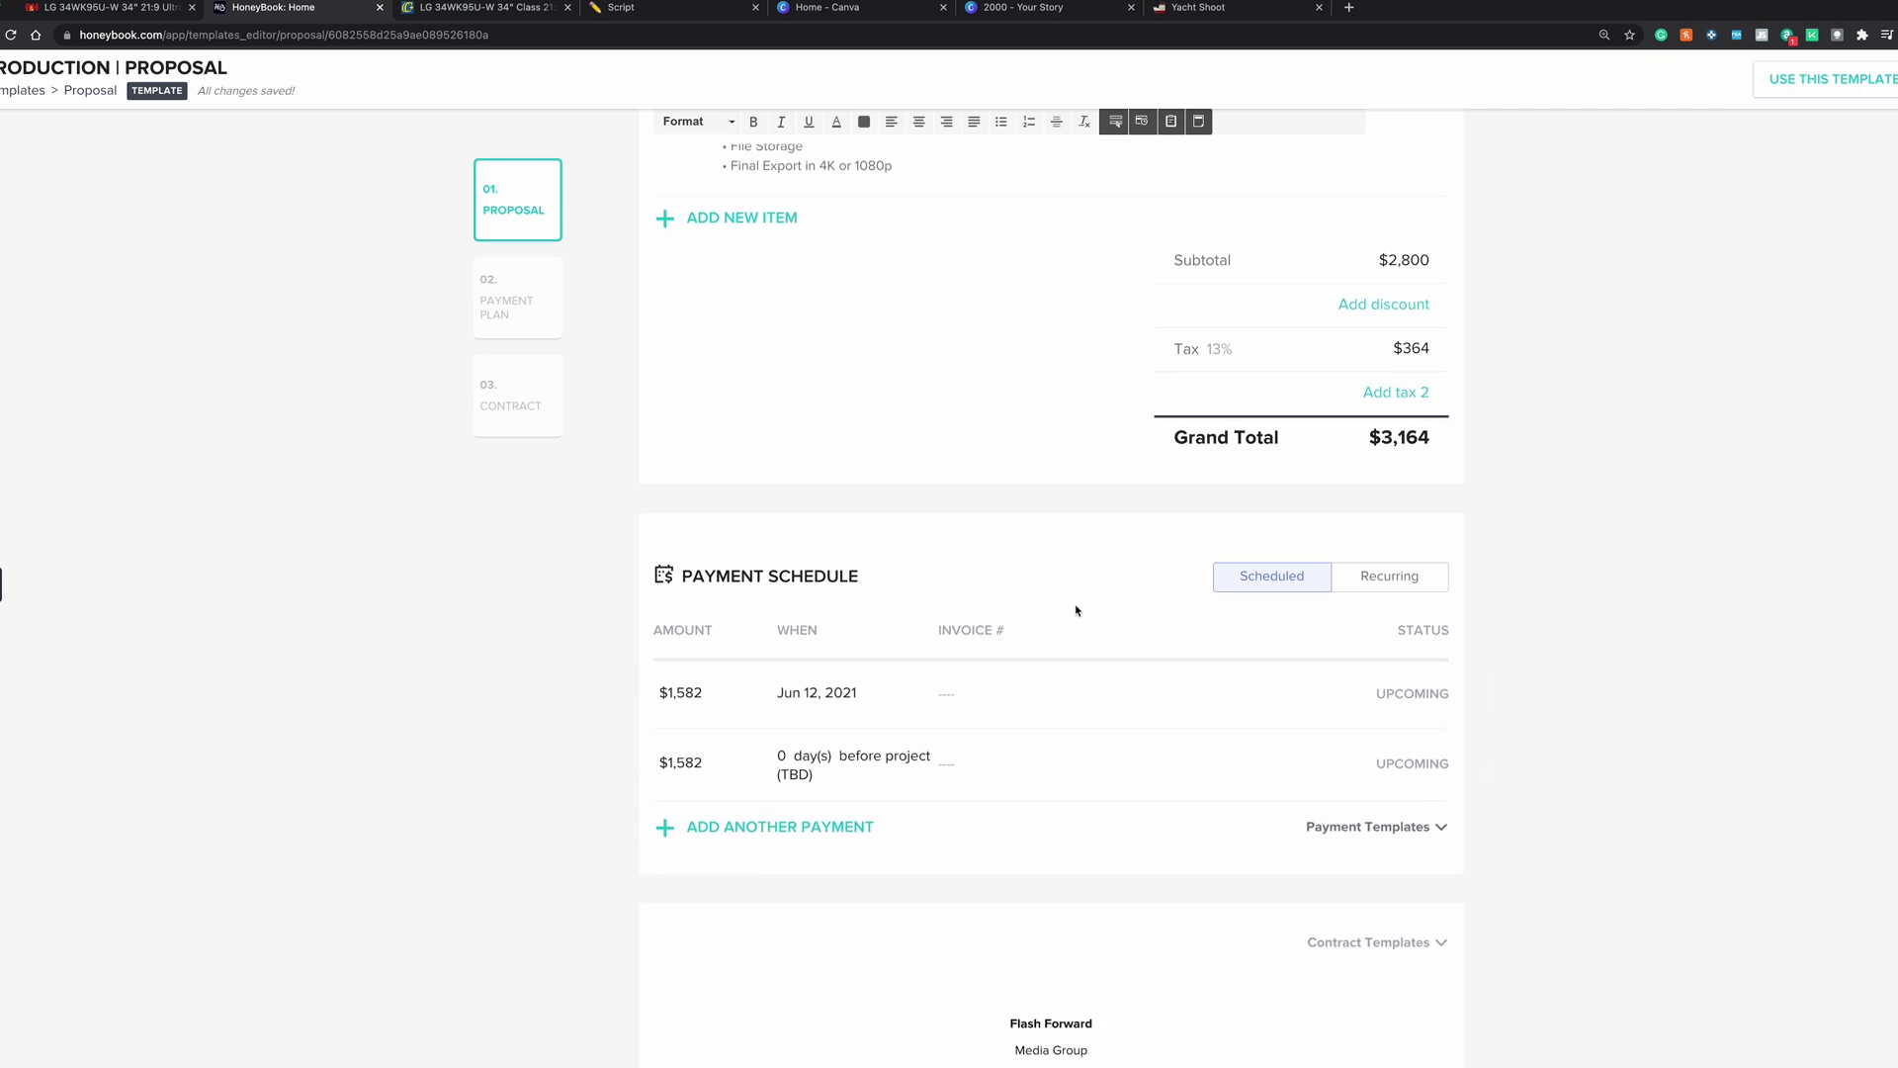
{"action": "left_click", "coordinate": [840, 695]}
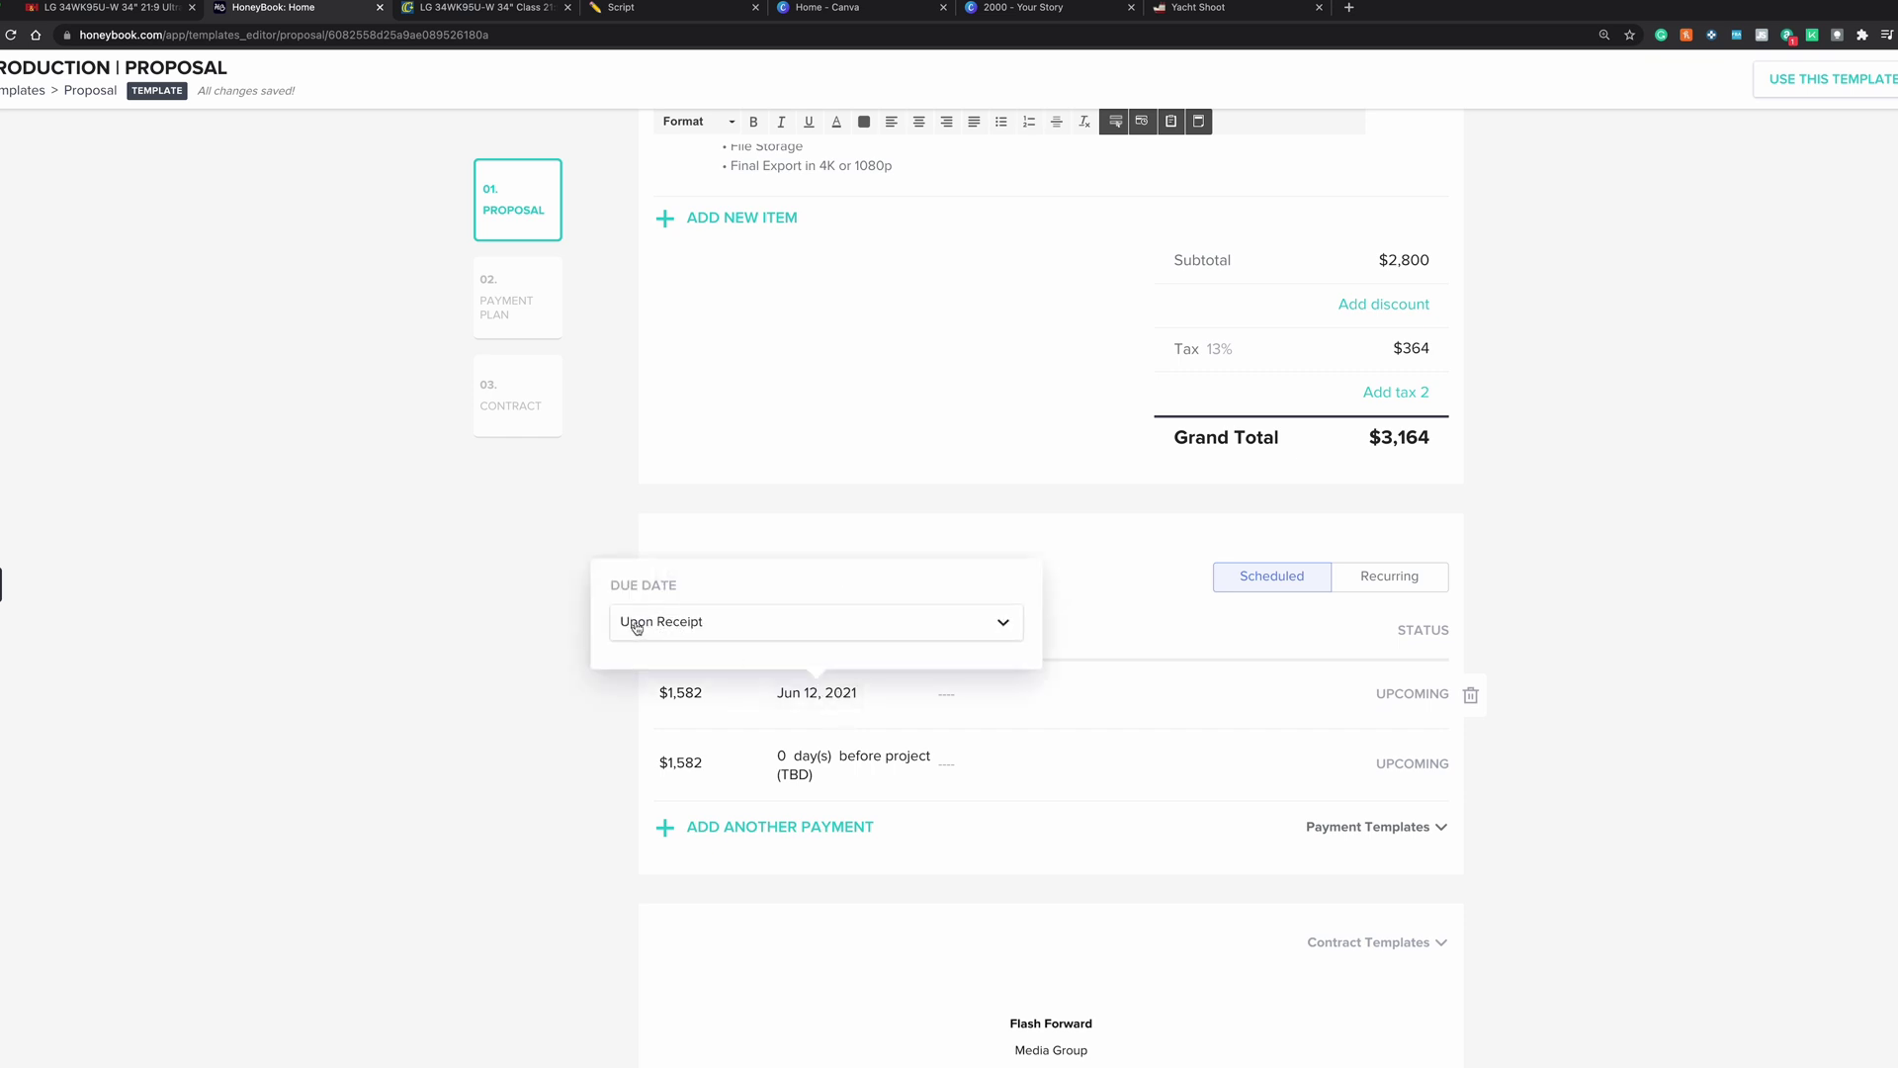
{"action": "left_click", "coordinate": [917, 630]}
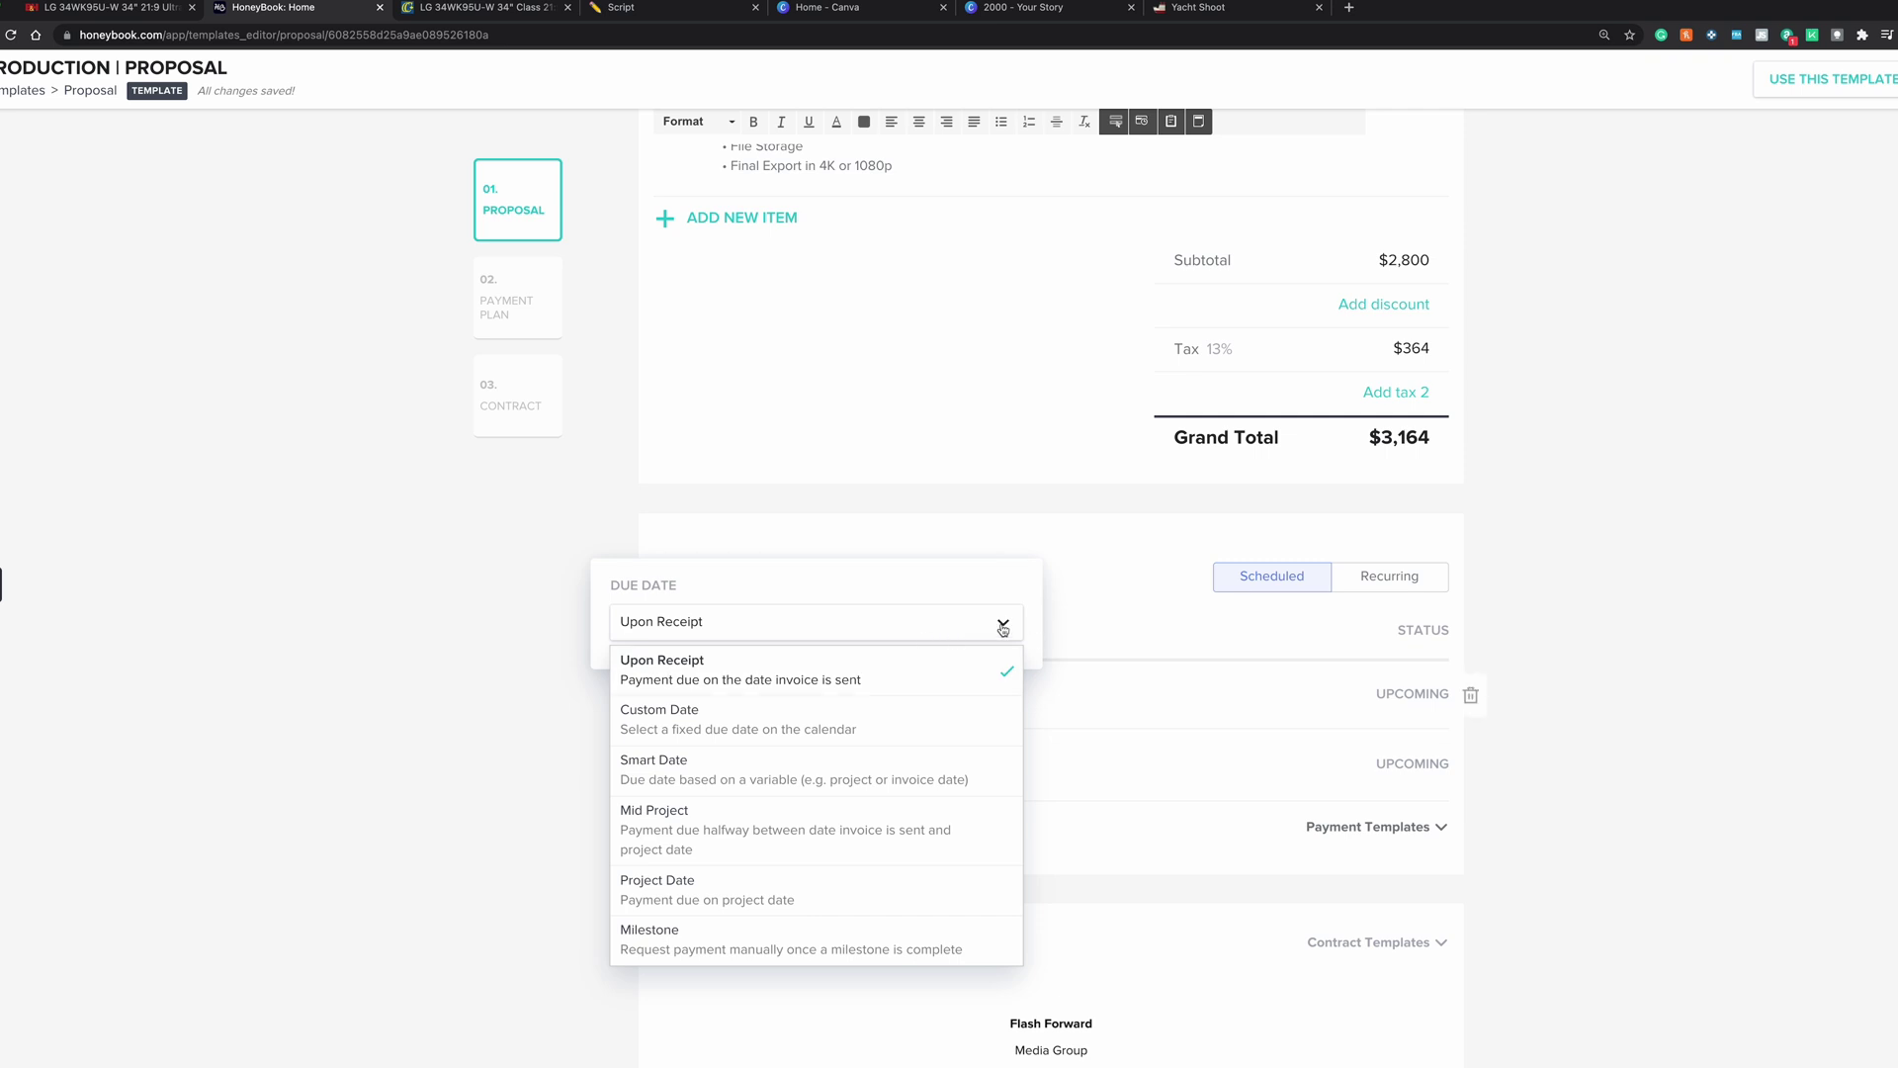
{"action": "scroll", "coordinate": [869, 682], "scroll_direction": "down", "scroll_amount": 2}
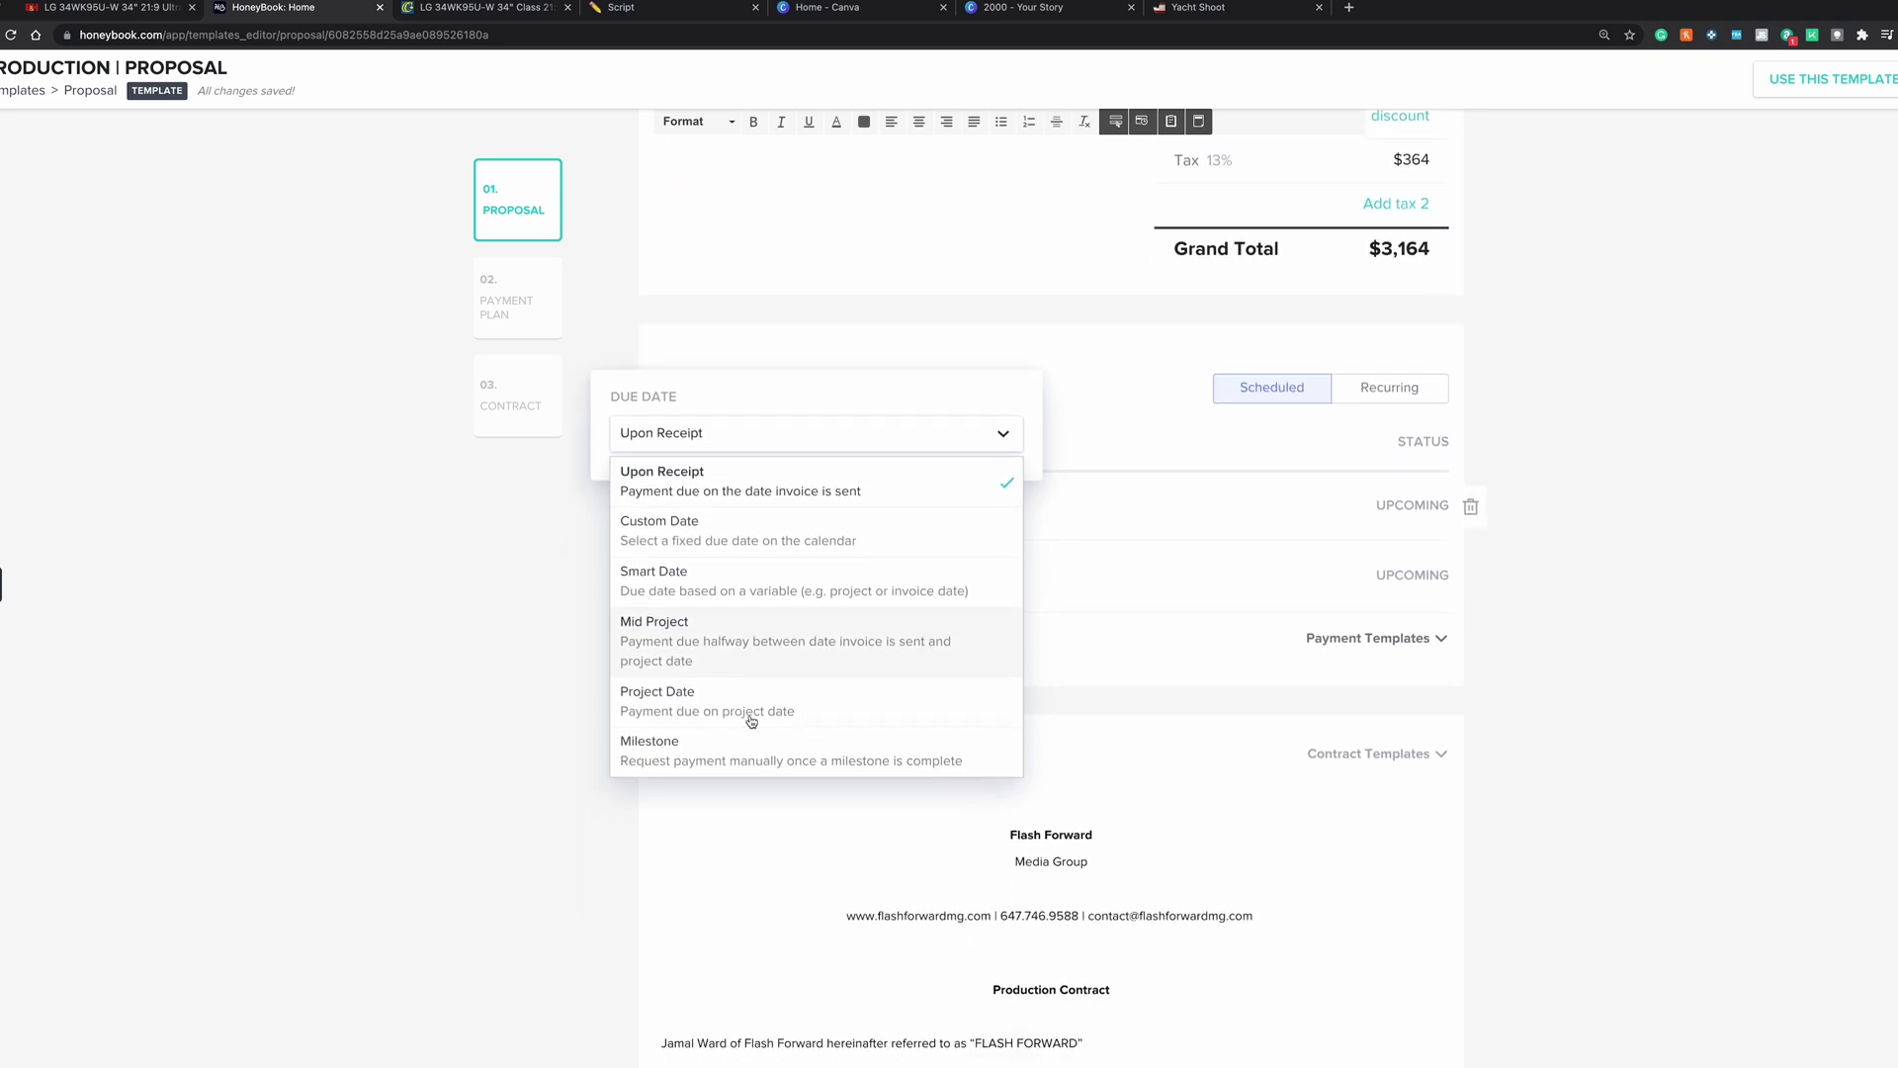
{"action": "scroll", "coordinate": [742, 752], "scroll_direction": "up", "scroll_amount": 2}
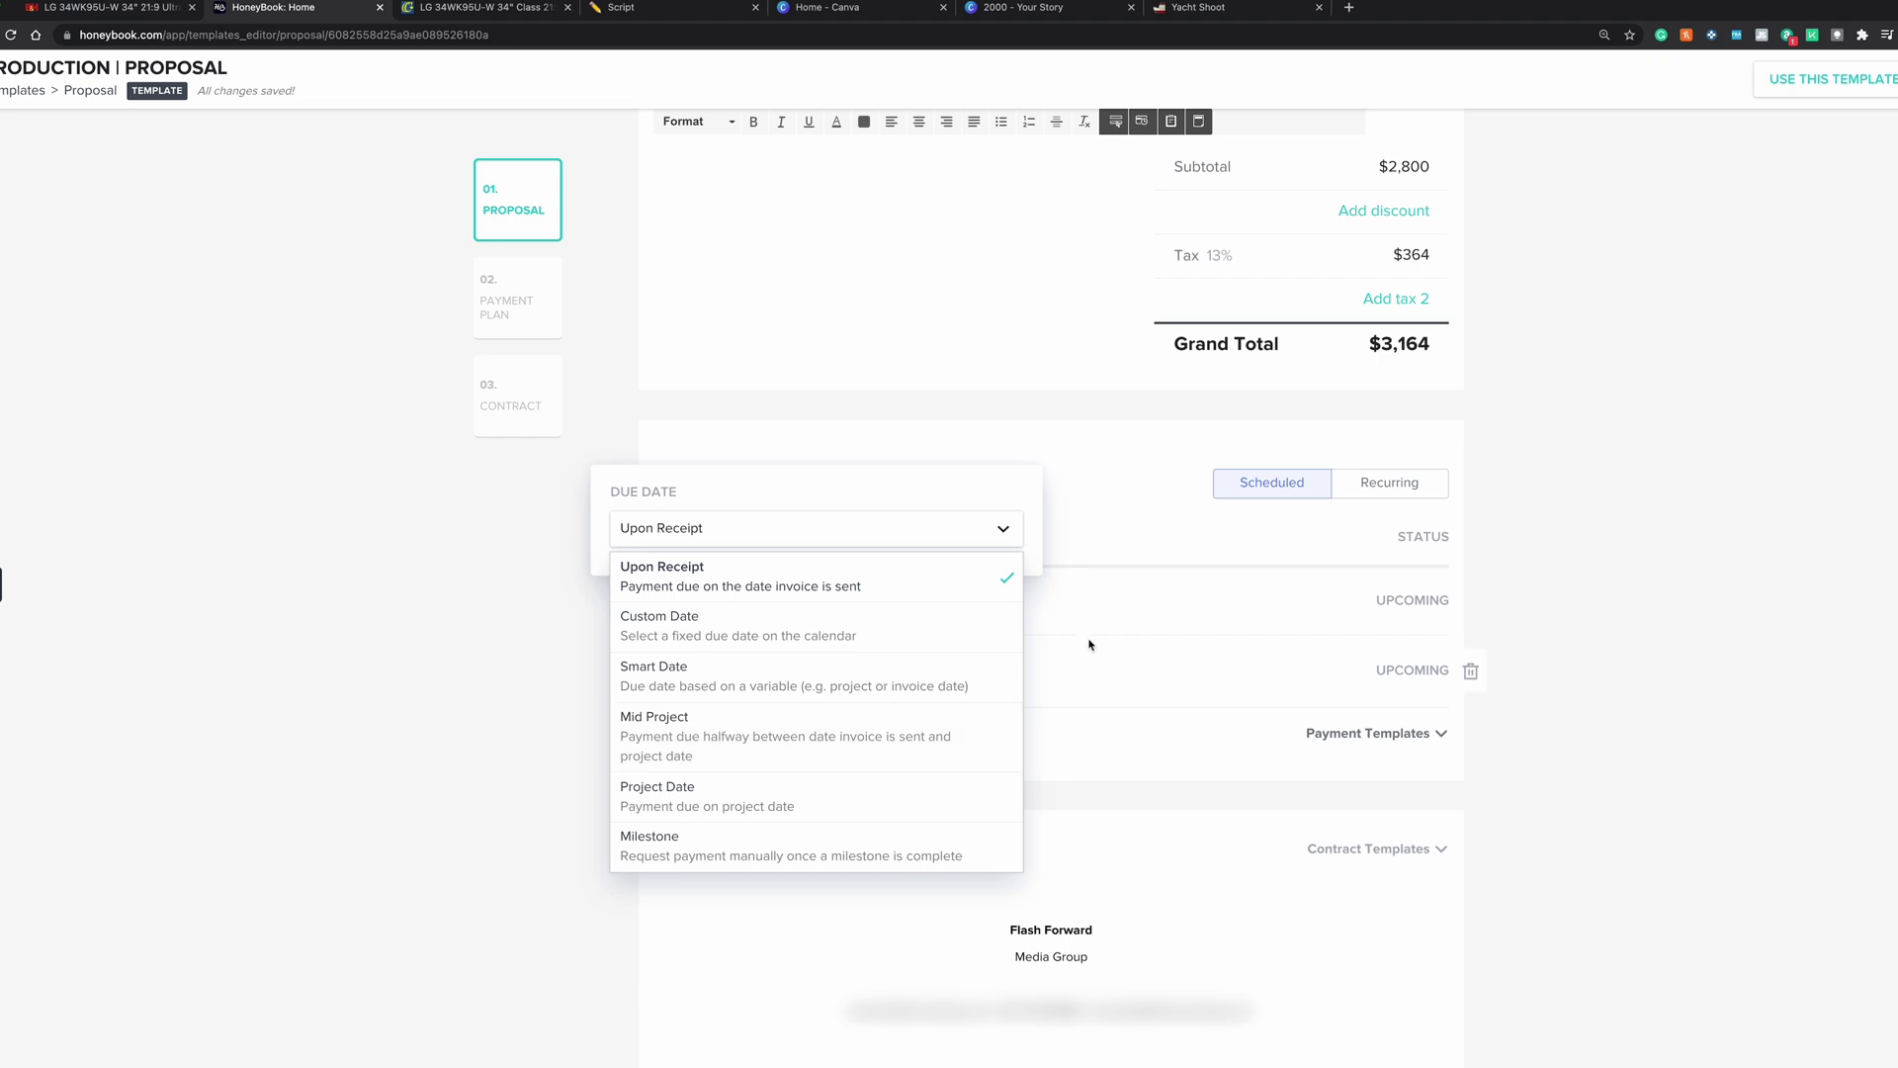
{"action": "left_click", "coordinate": [731, 791]}
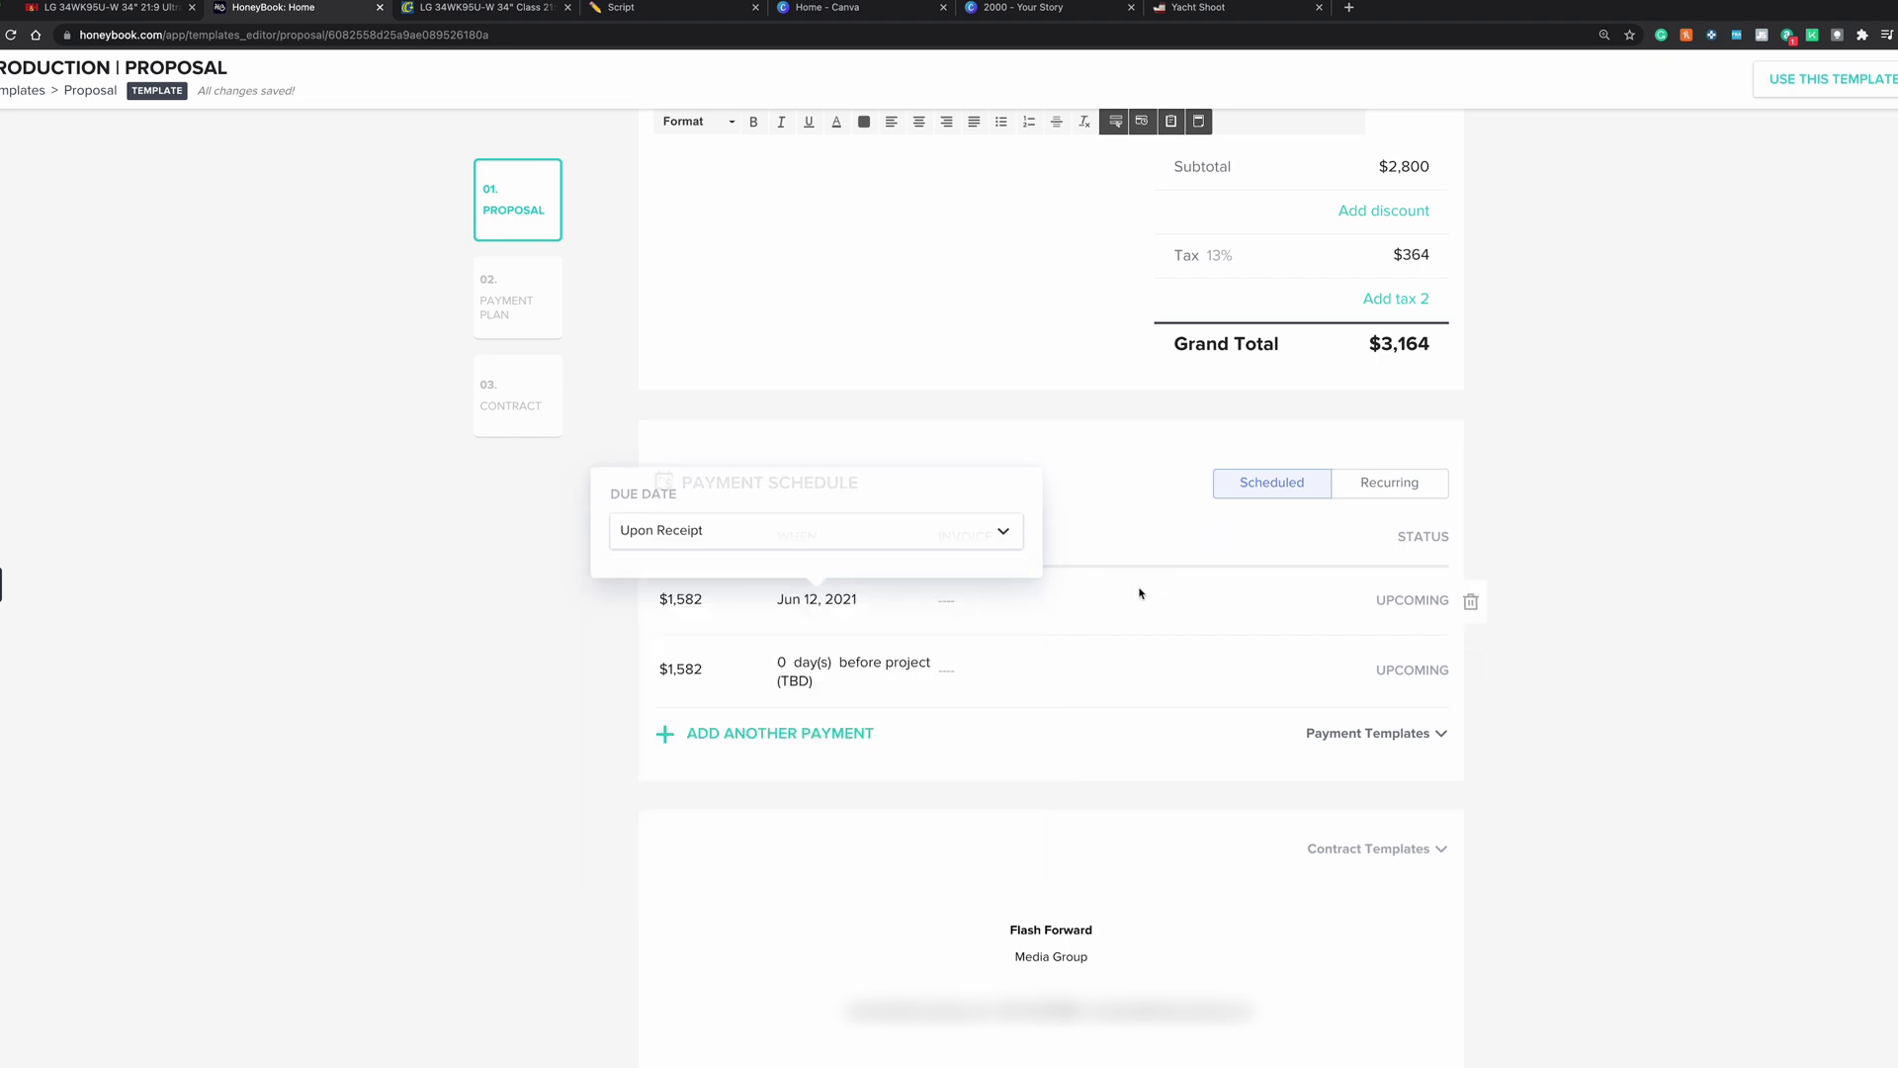
Set the second scheduled payment's due date to Project Date.
{"action": "left_click", "coordinate": [805, 676]}
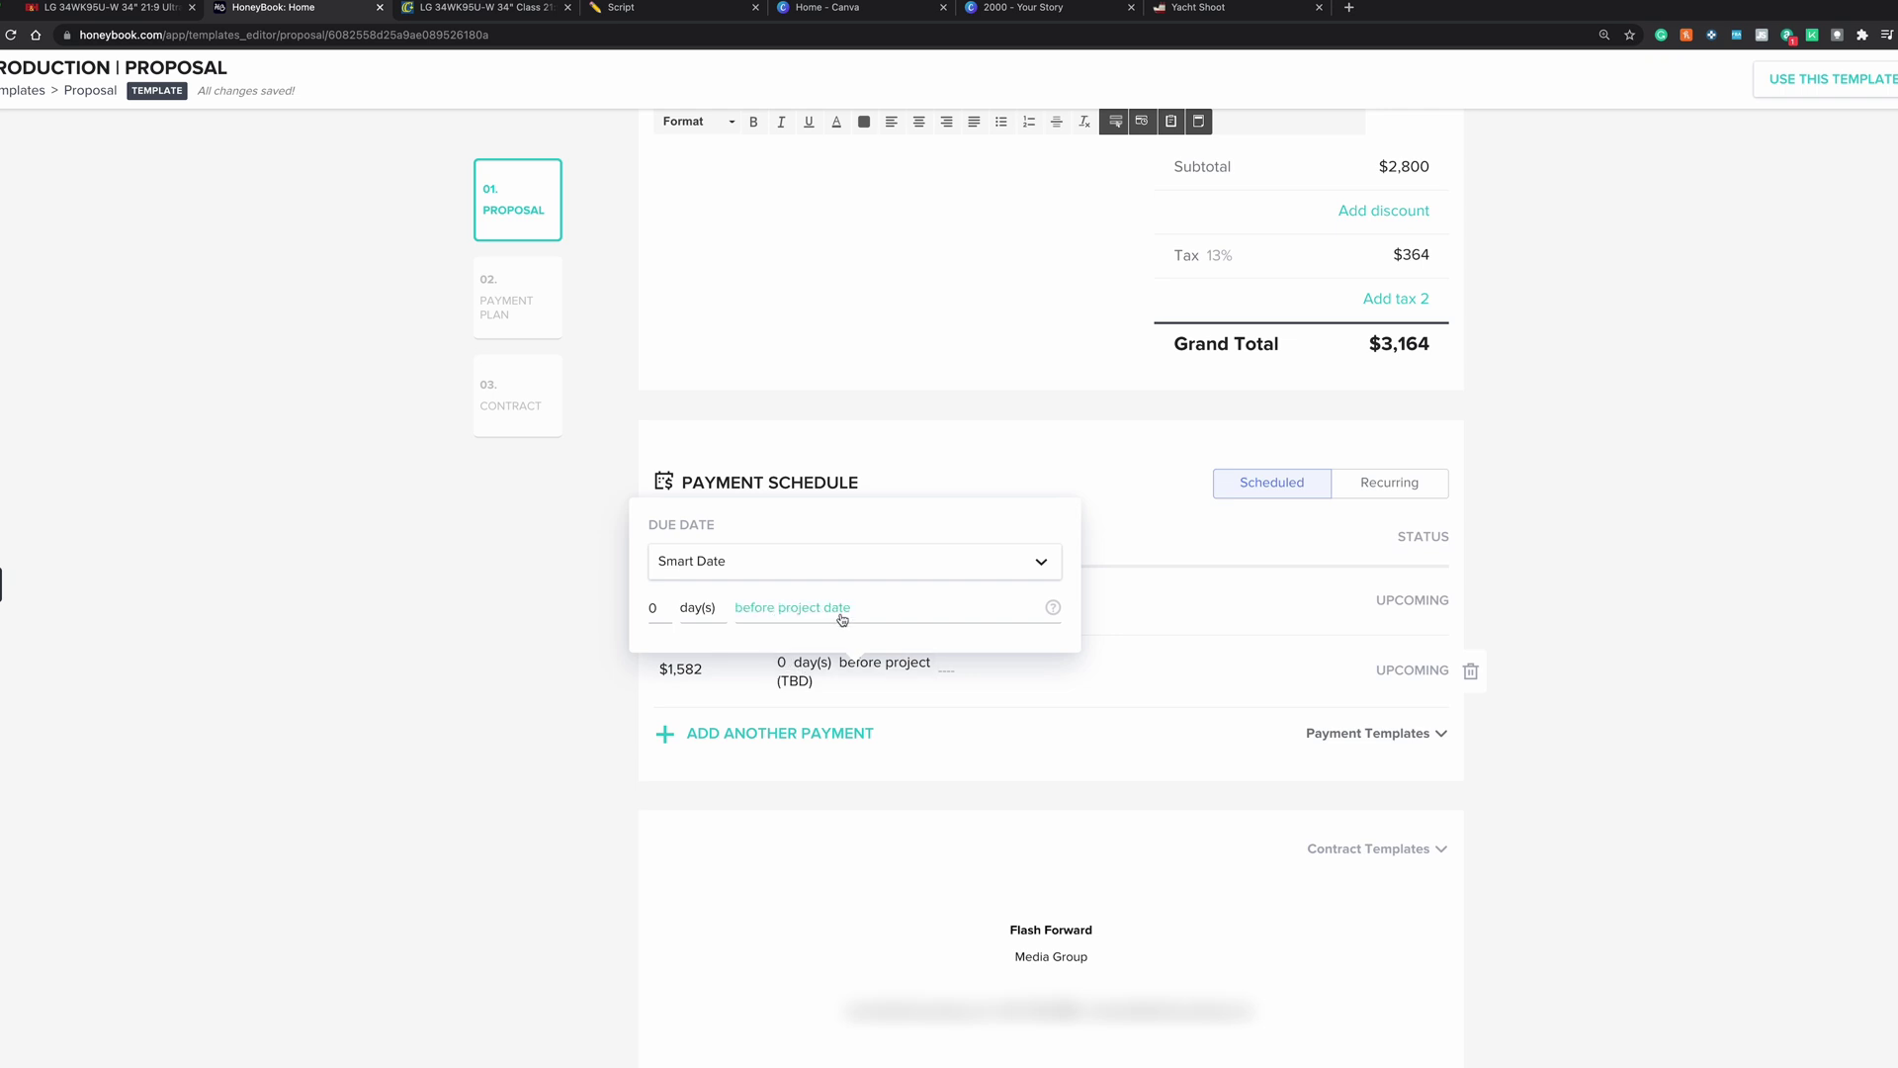
{"action": "left_click", "coordinate": [828, 569]}
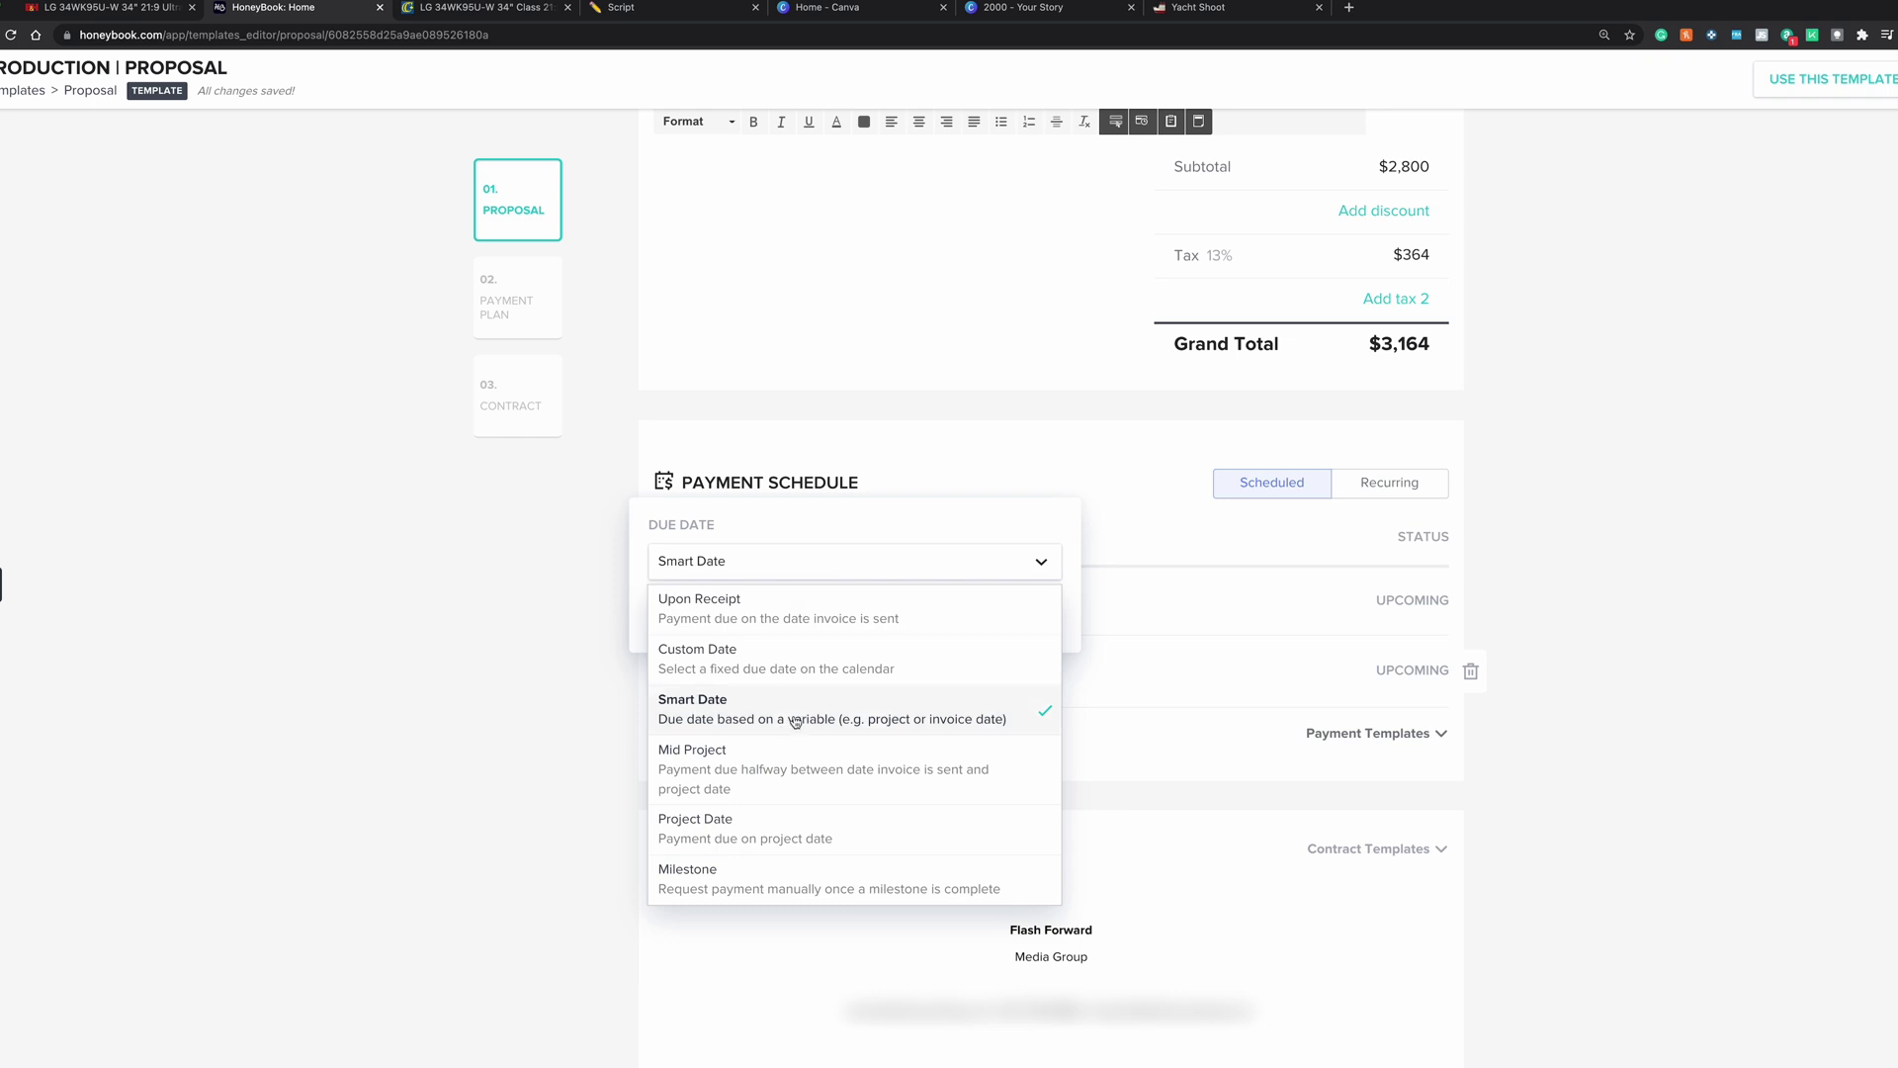
{"action": "left_click", "coordinate": [775, 839]}
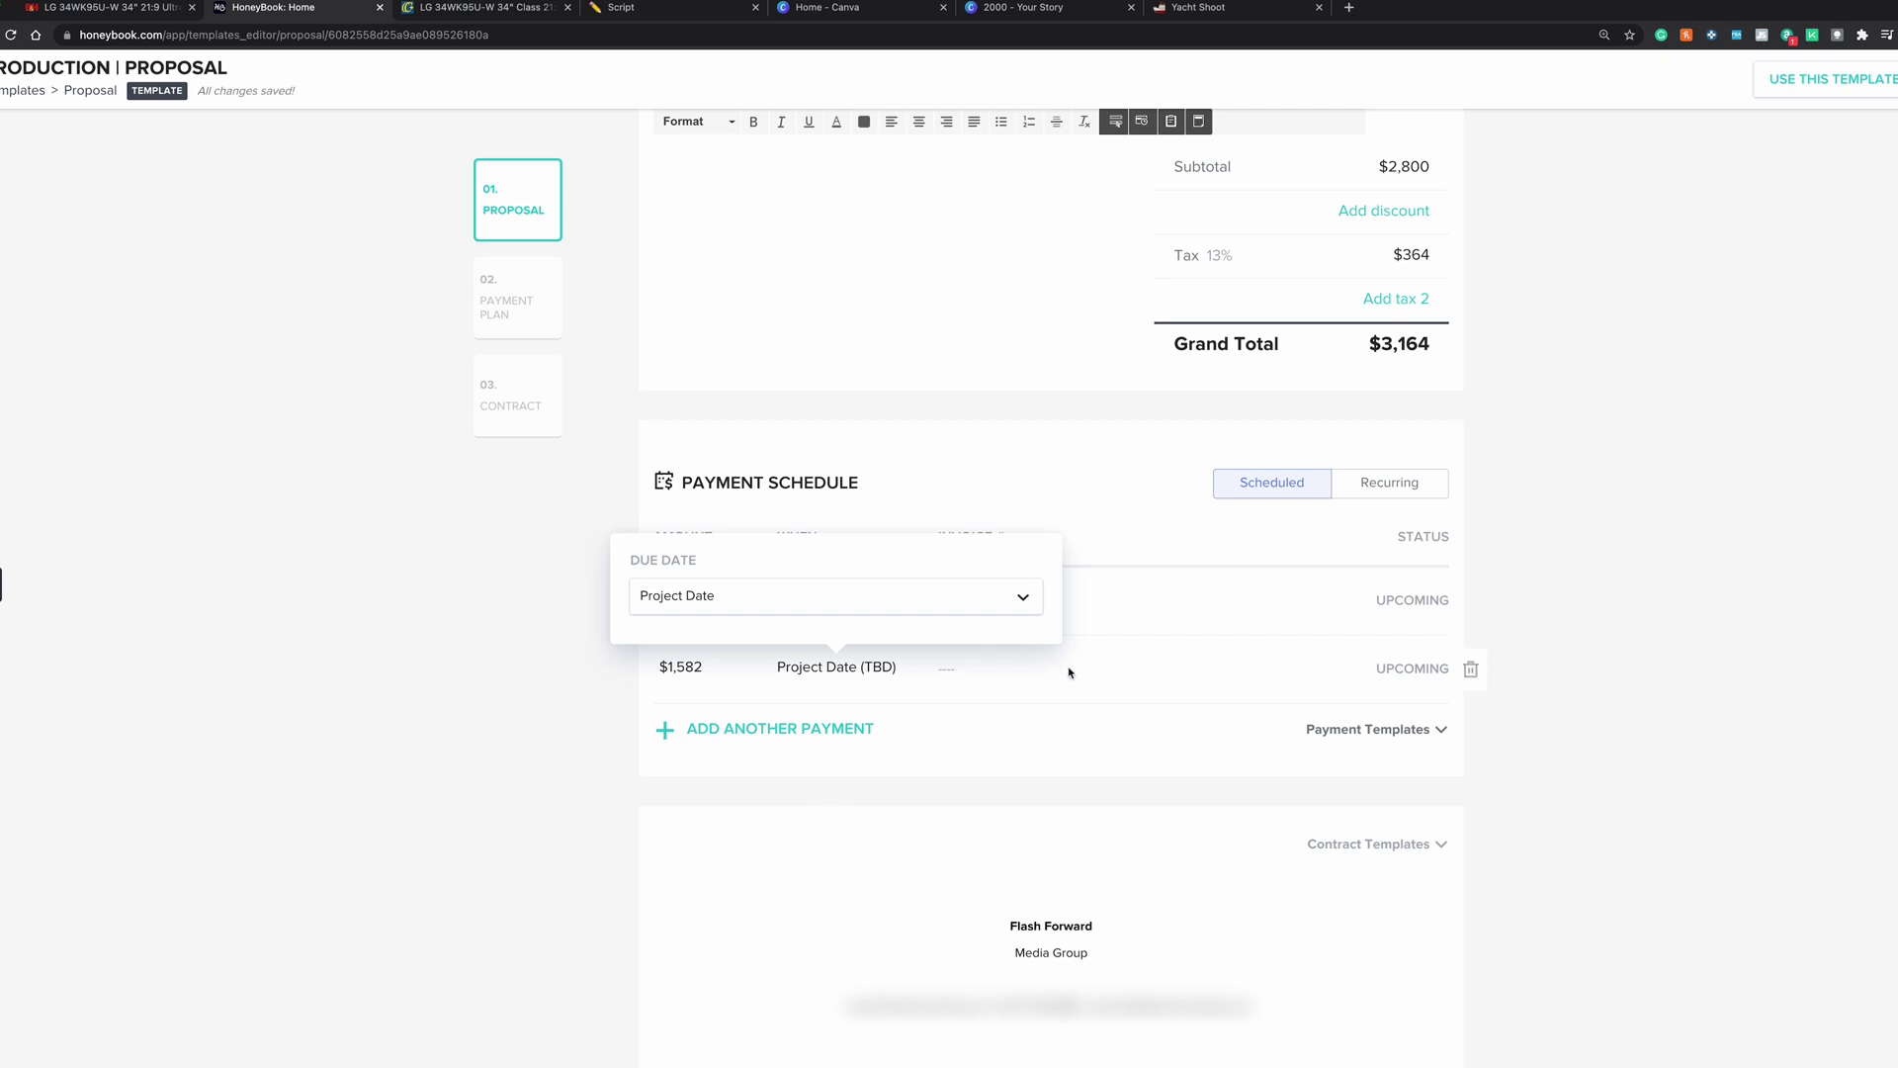
{"action": "left_click", "coordinate": [1033, 681]}
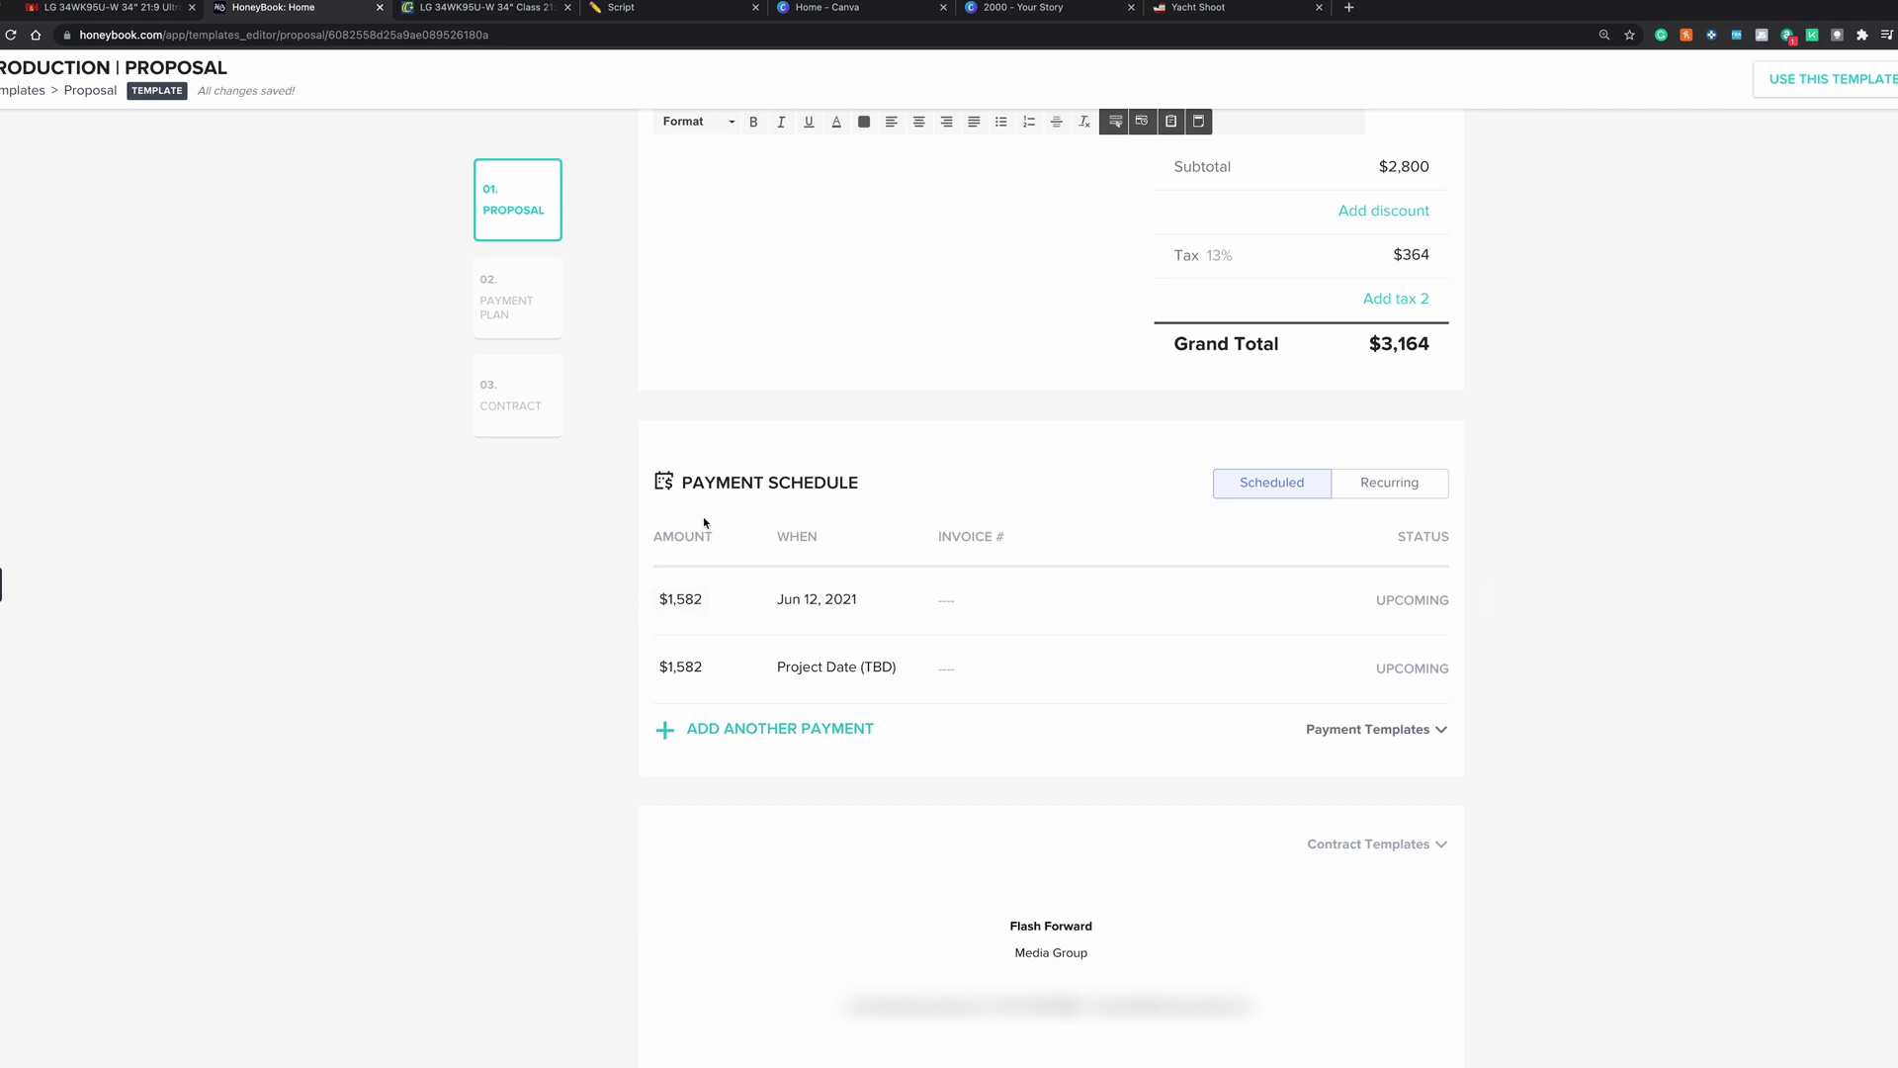
Add a third payment to the payment schedule and set the first payment's amount to 50 percent.
{"action": "left_click", "coordinate": [771, 734]}
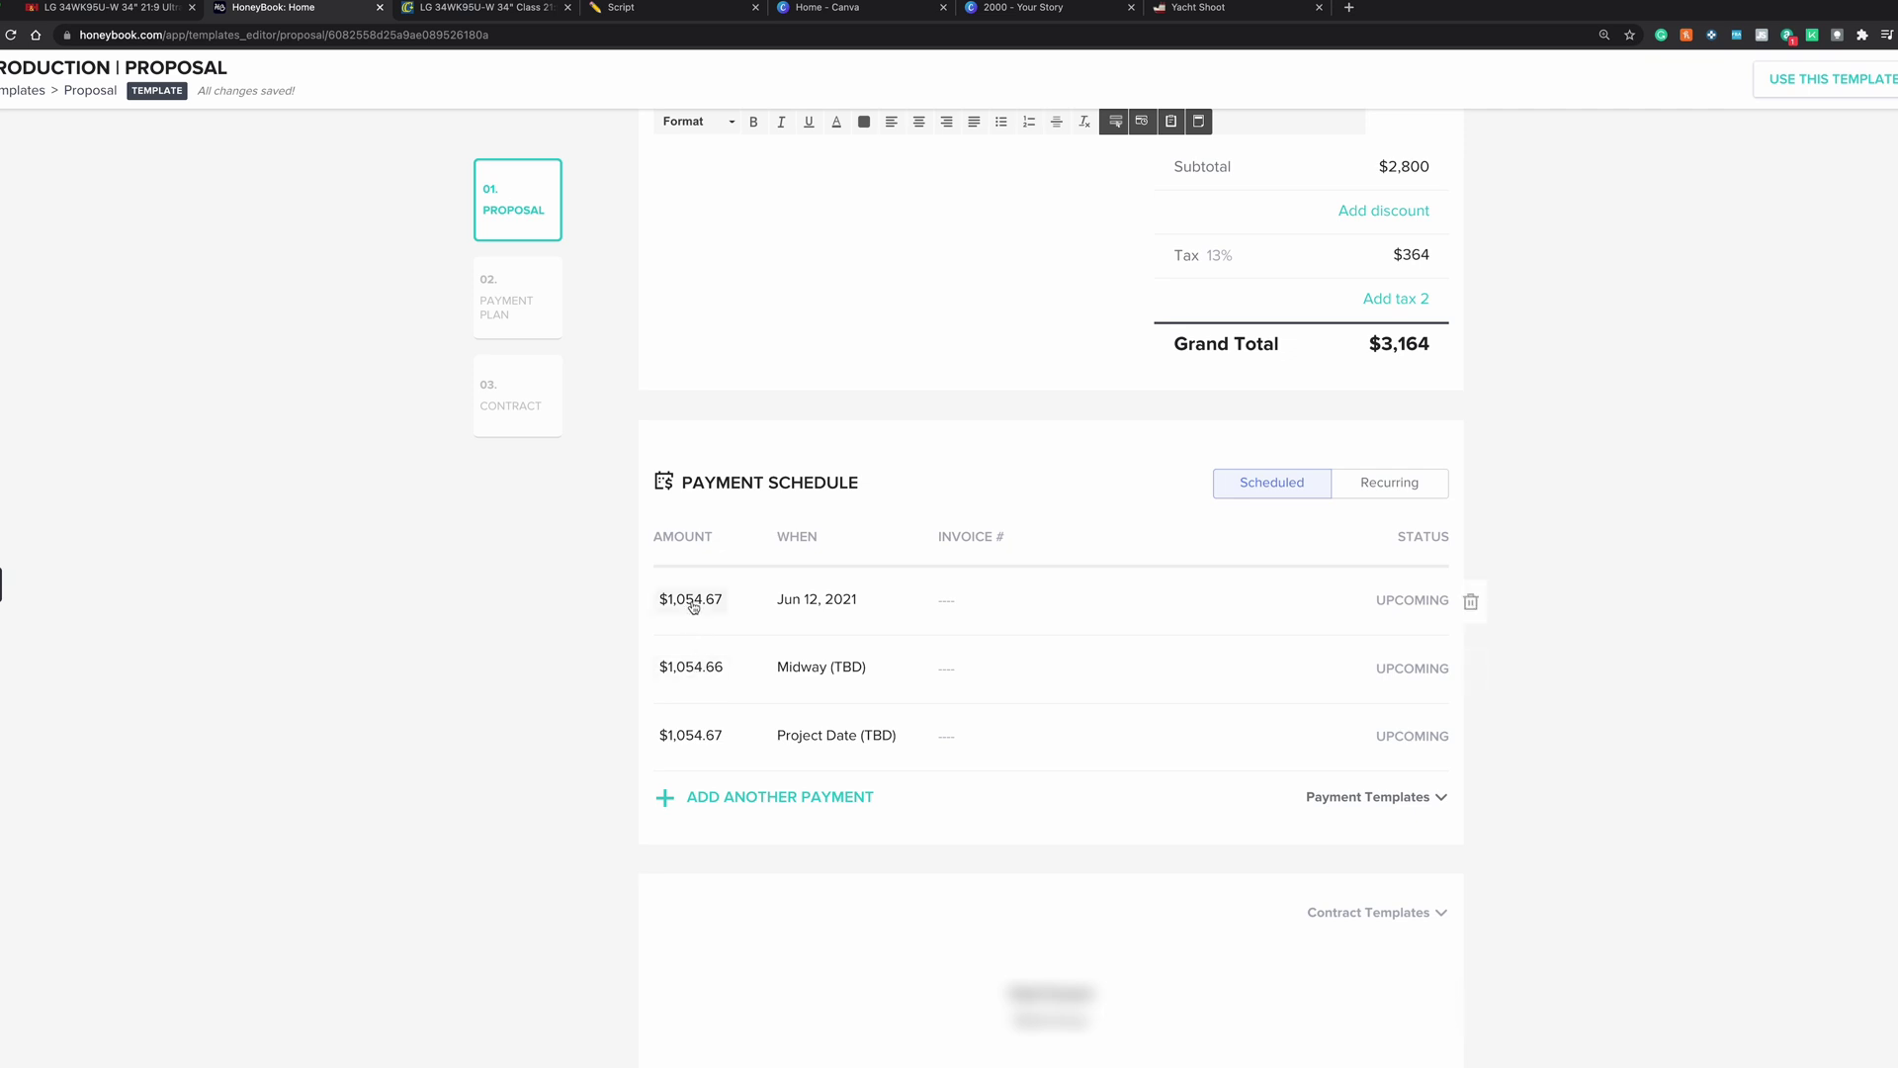
{"action": "left_click", "coordinate": [699, 600]}
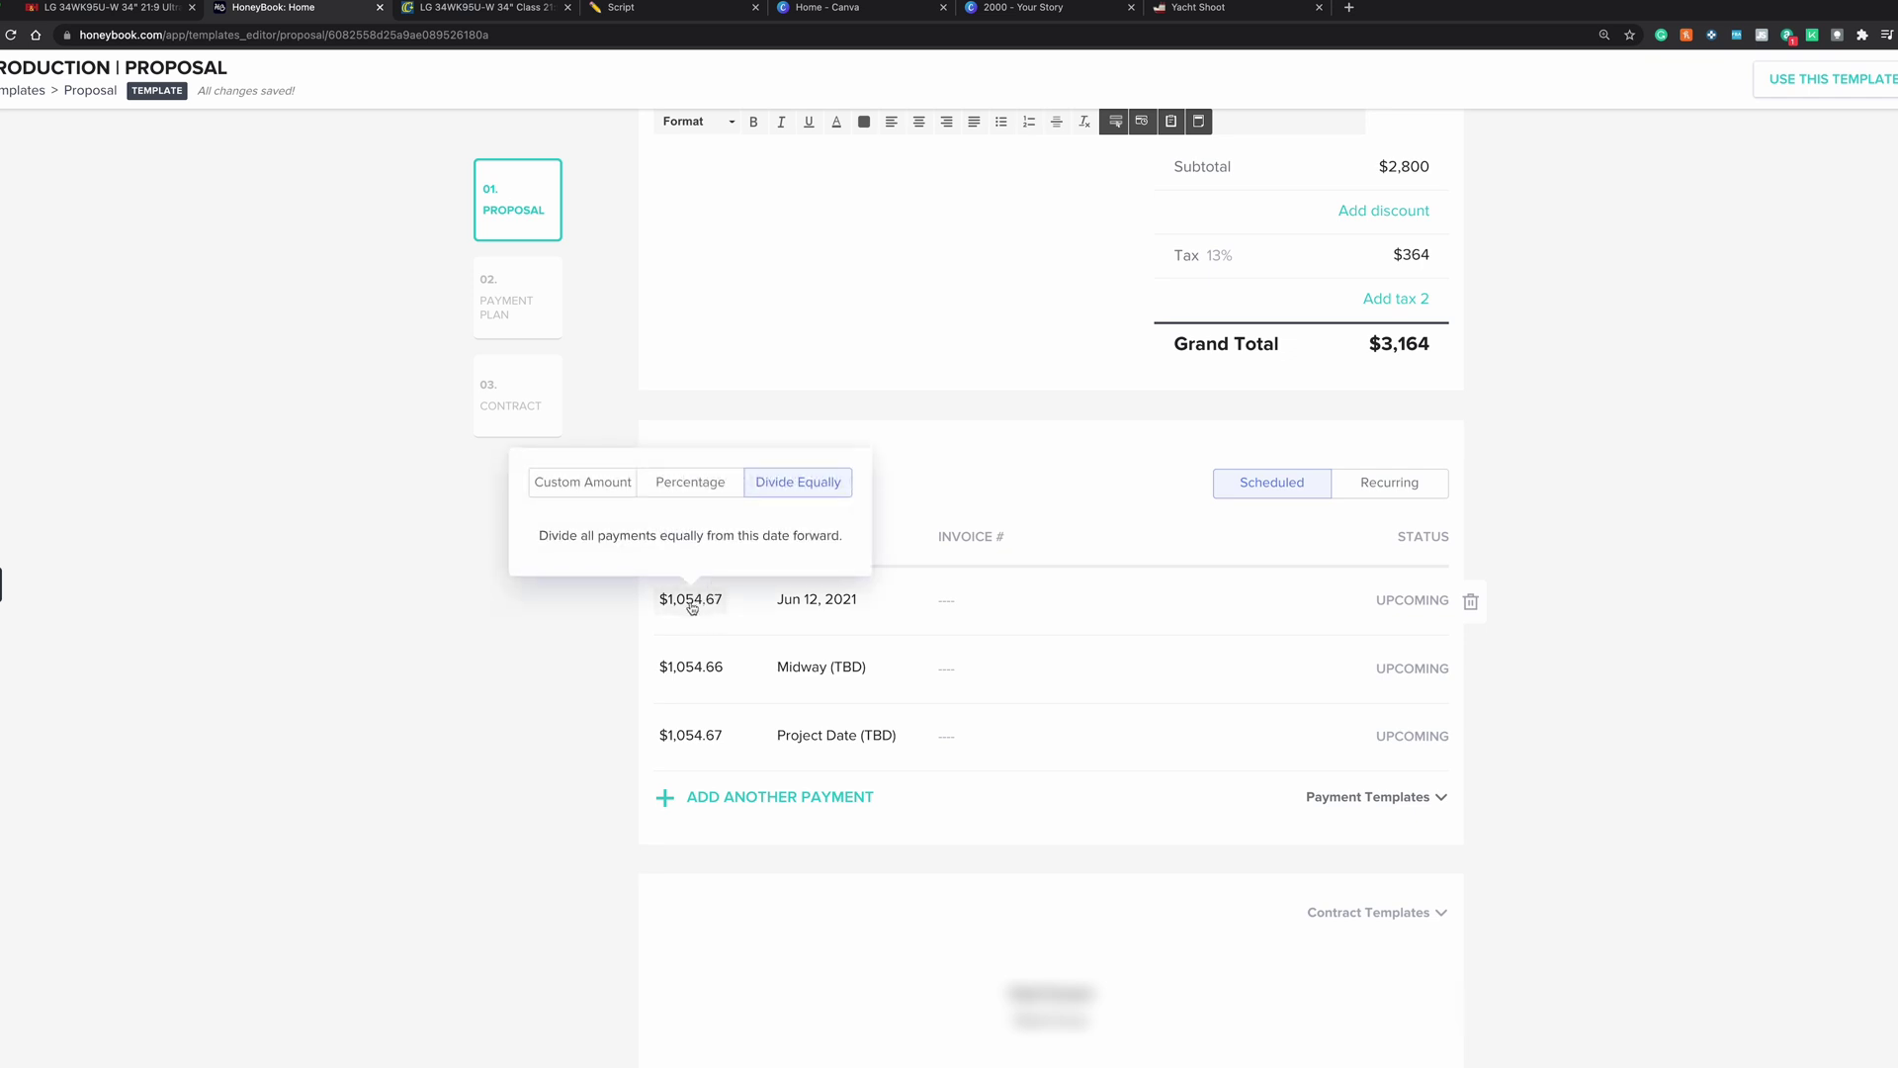
{"action": "left_click", "coordinate": [686, 491]}
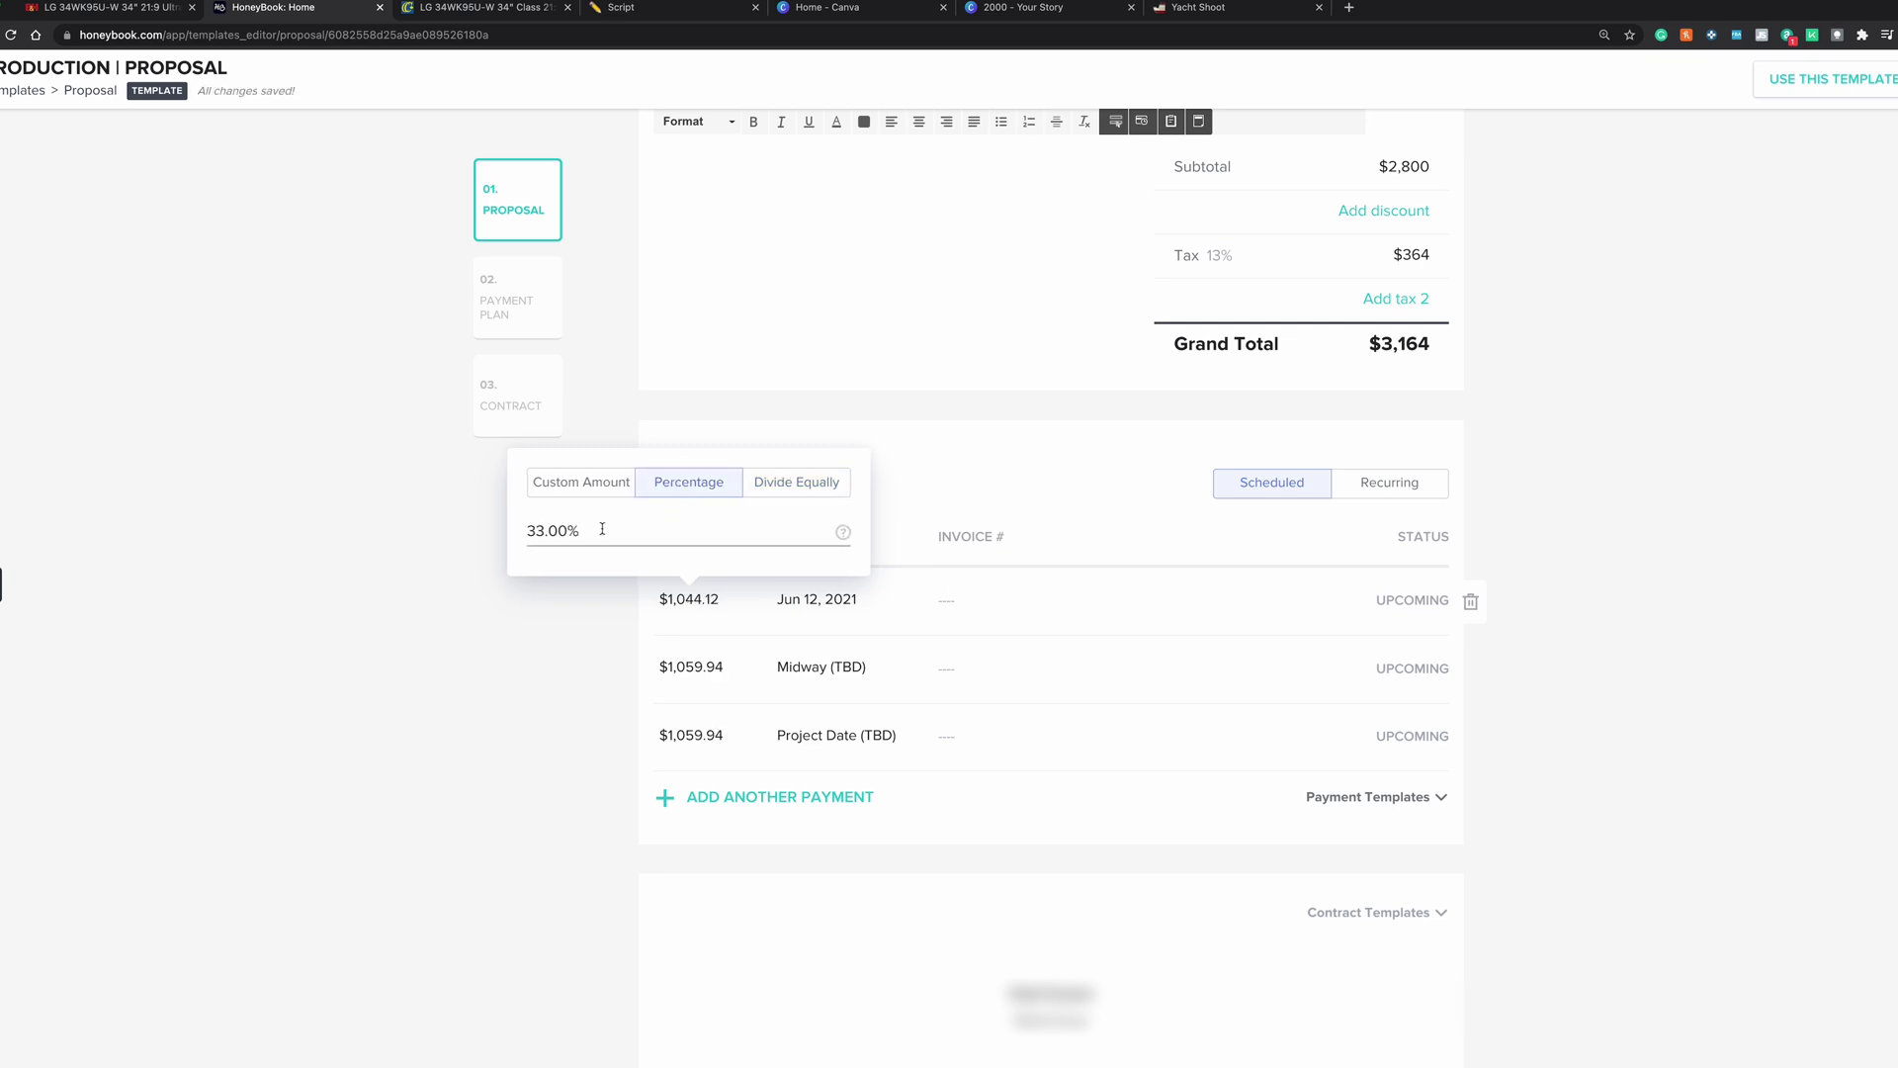
{"action": "left_click_drag", "start_coordinate": [602, 529], "coordinate": [521, 532]}
{"action": "type", "text": "50"}
{"action": "key", "text": "Return"}
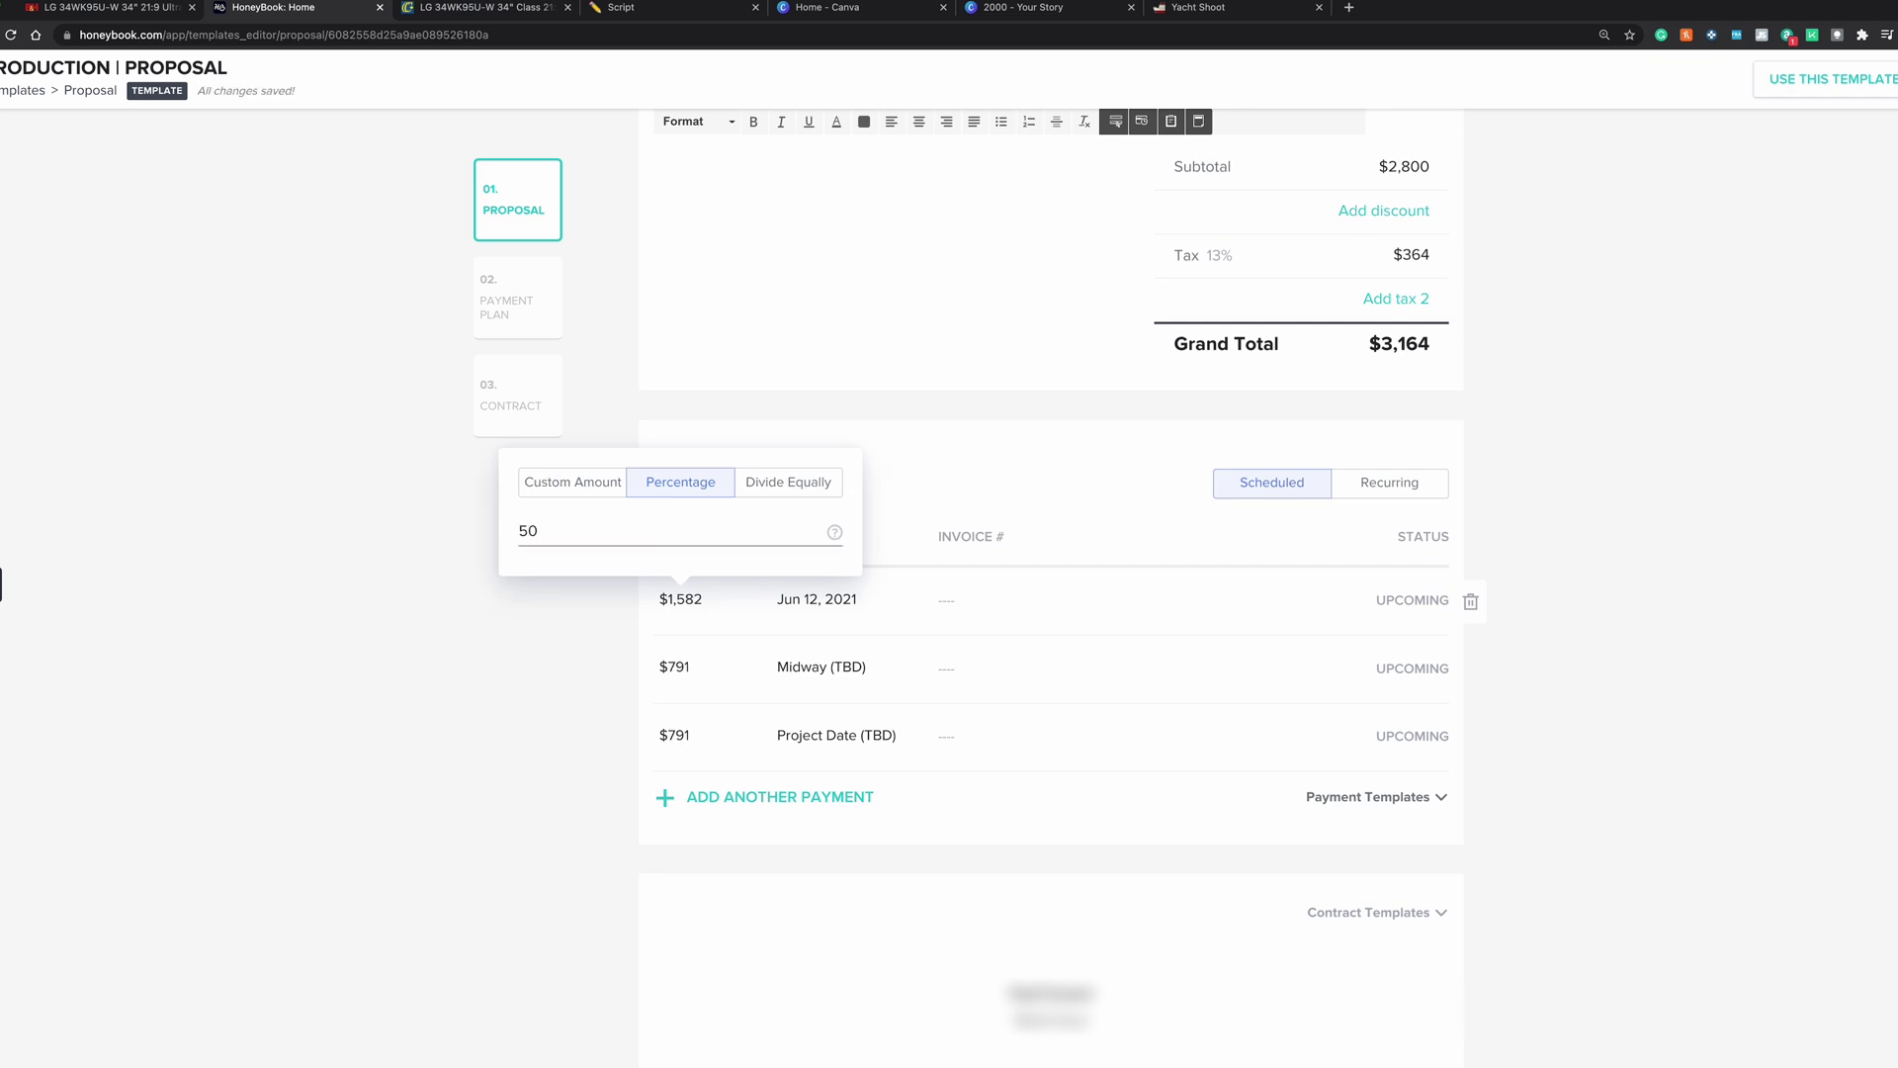
{"action": "left_click", "coordinate": [728, 614]}
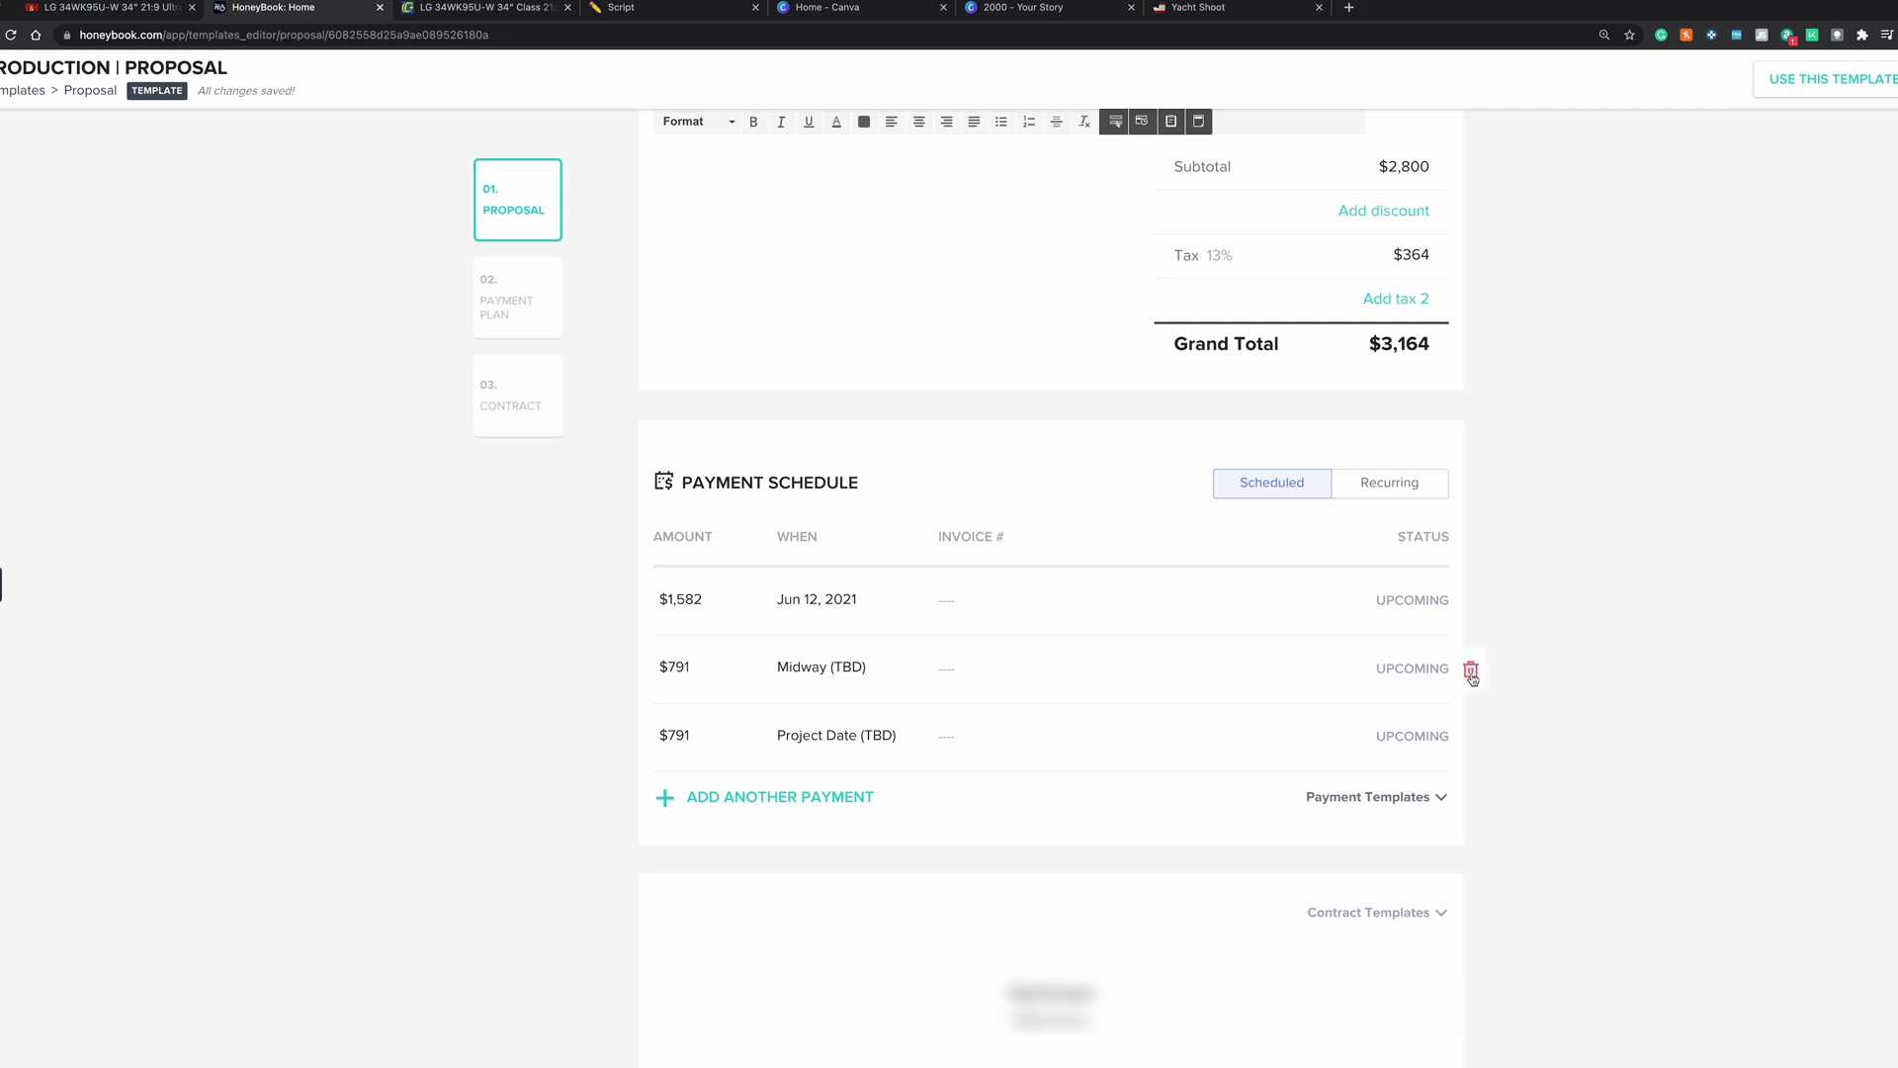
Delete the Midway payment from the payment schedule and set the first payment's amount to Divide Equally.
{"action": "left_click", "coordinate": [1471, 671]}
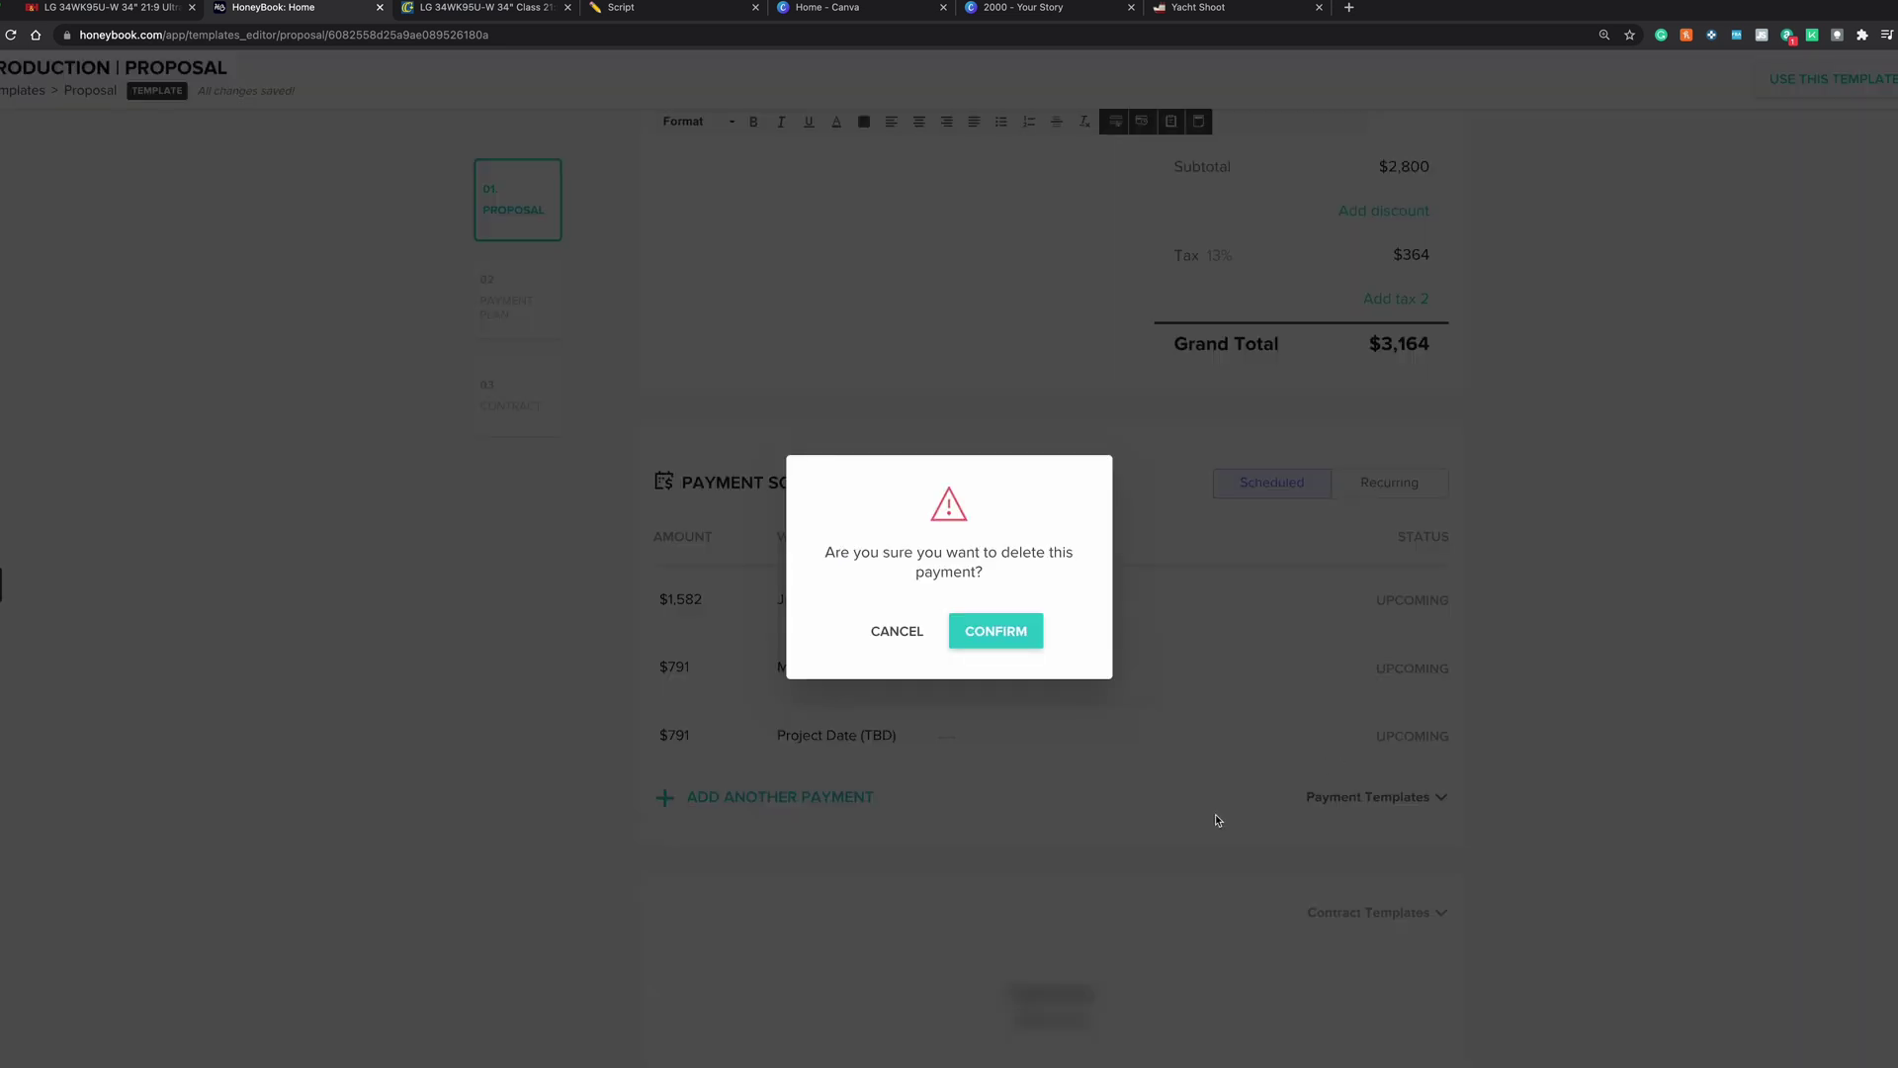
{"action": "left_click", "coordinate": [1026, 647]}
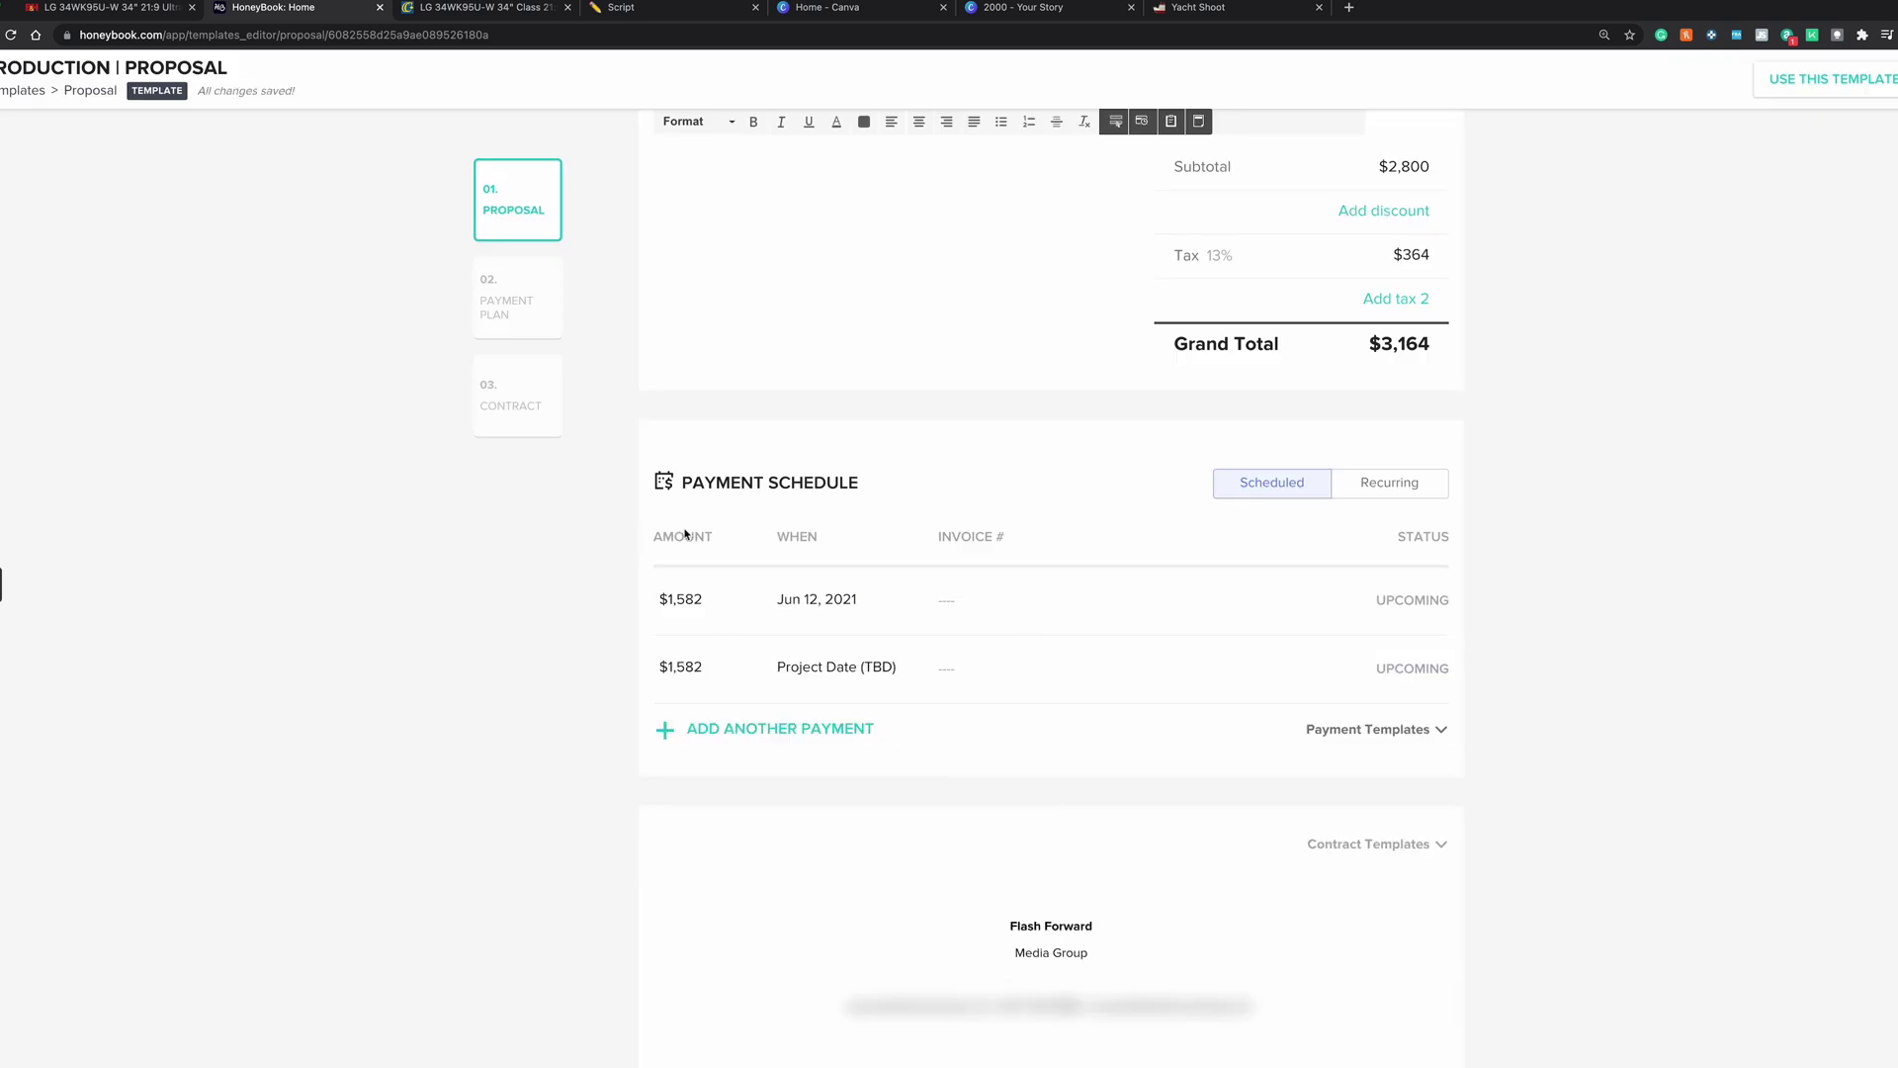
{"action": "left_click", "coordinate": [672, 598]}
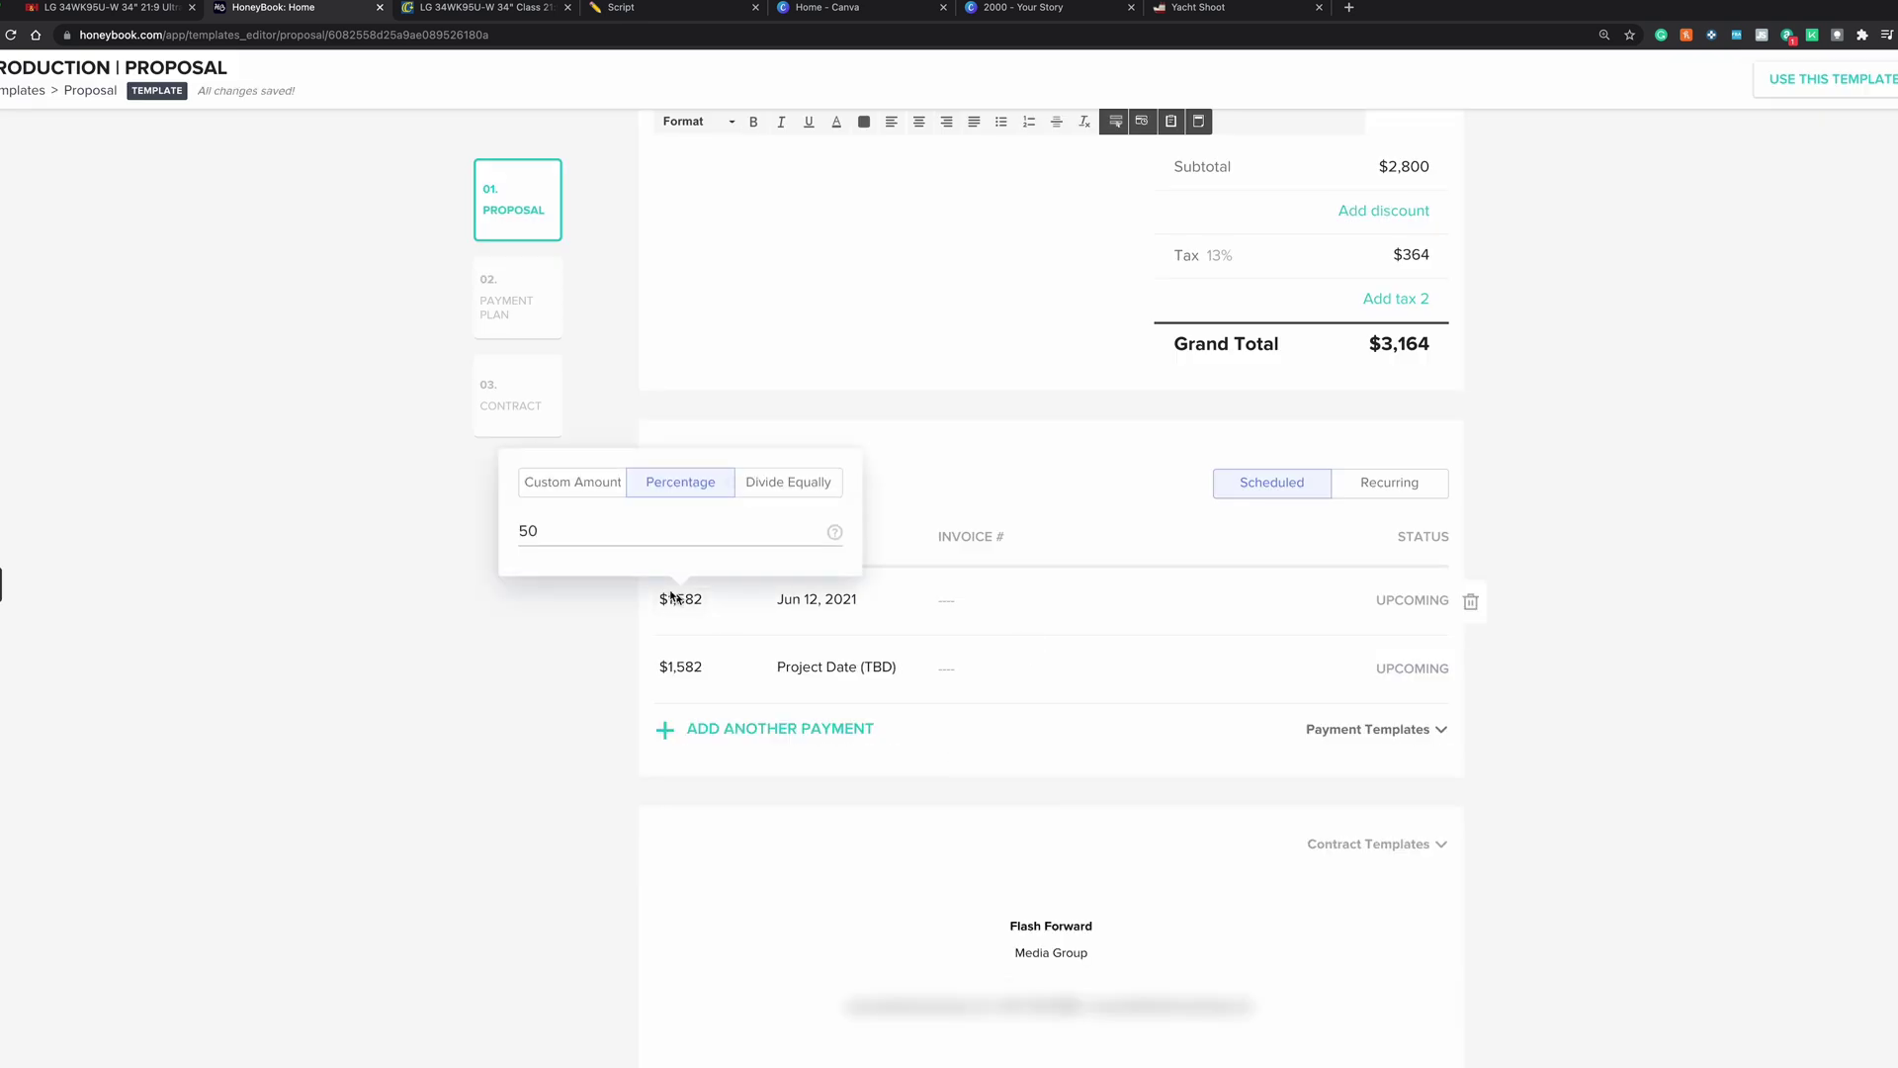
{"action": "left_click", "coordinate": [786, 486]}
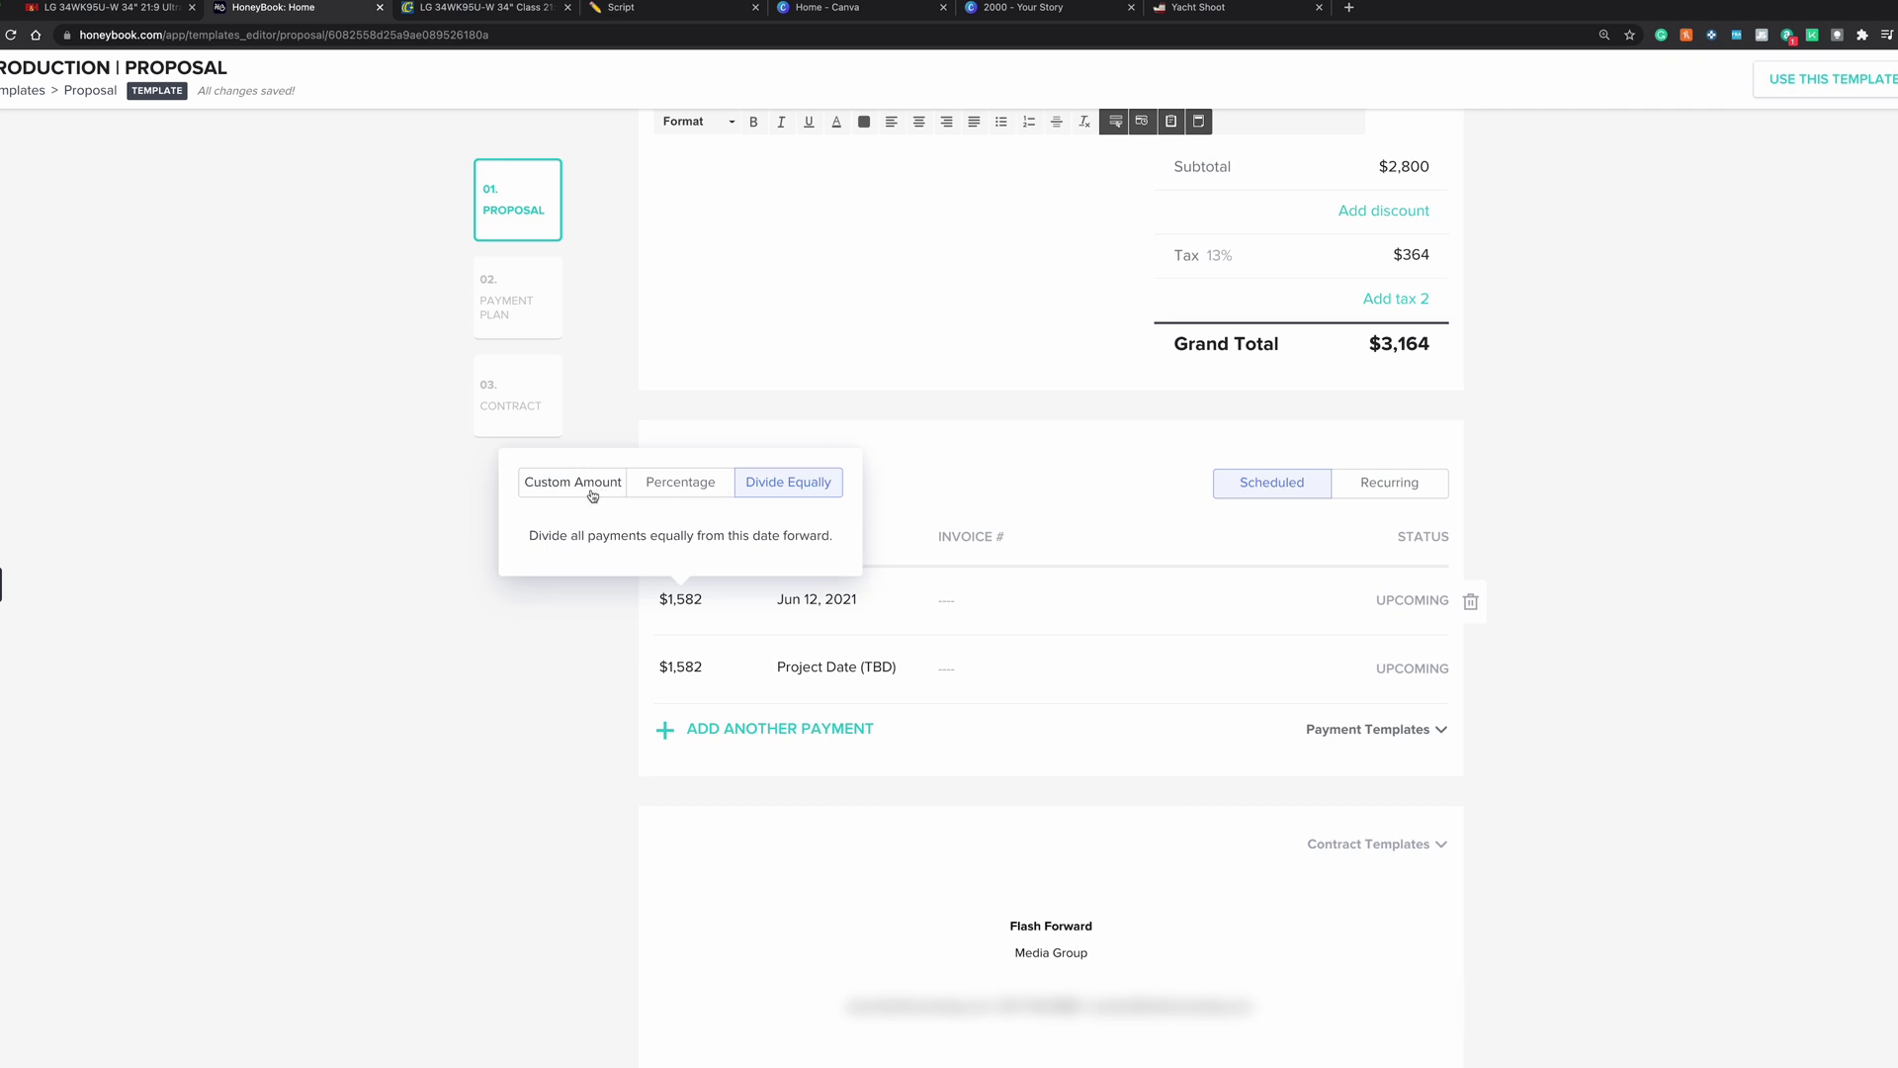
Review the production contract below the payment schedule, from the opening agreement and services fields through the remaining clauses.
{"action": "scroll", "coordinate": [1652, 639], "scroll_direction": "down", "scroll_amount": 3}
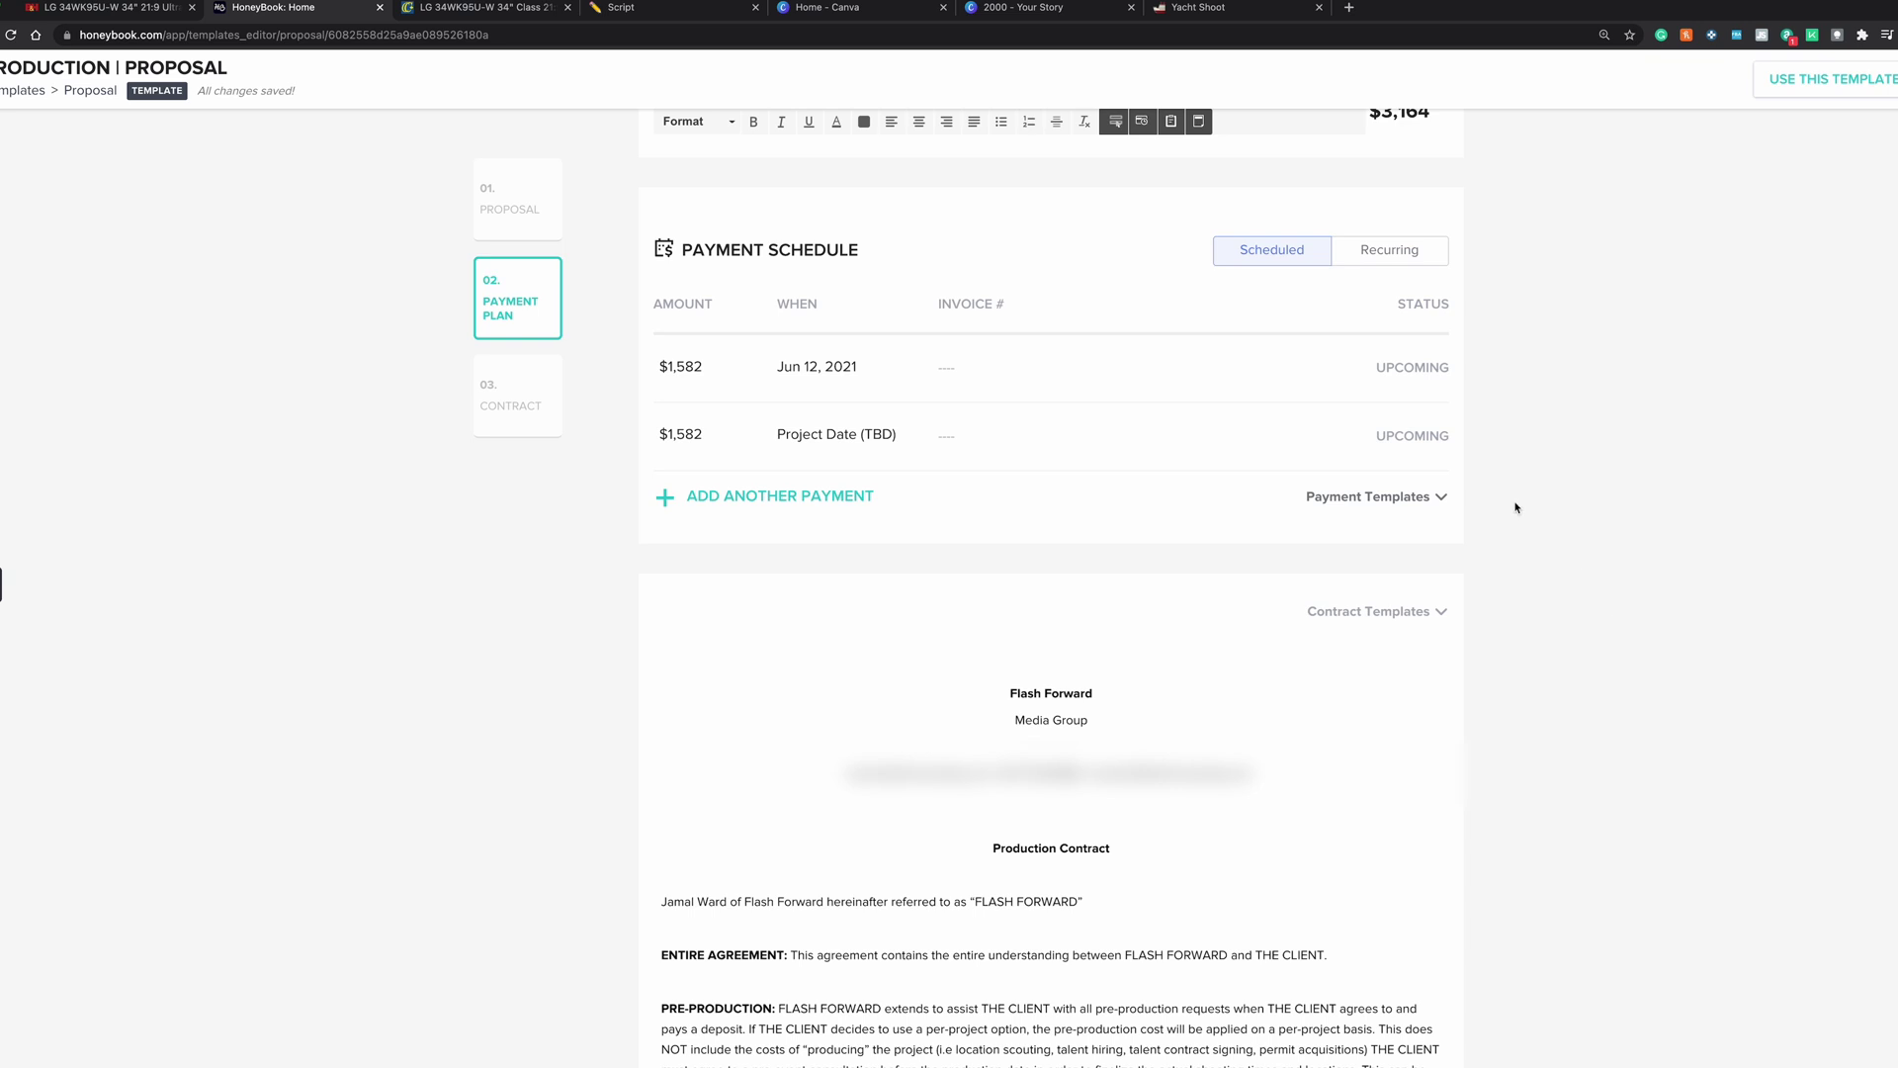
{"action": "scroll", "coordinate": [1516, 507], "scroll_direction": "down", "scroll_amount": 4}
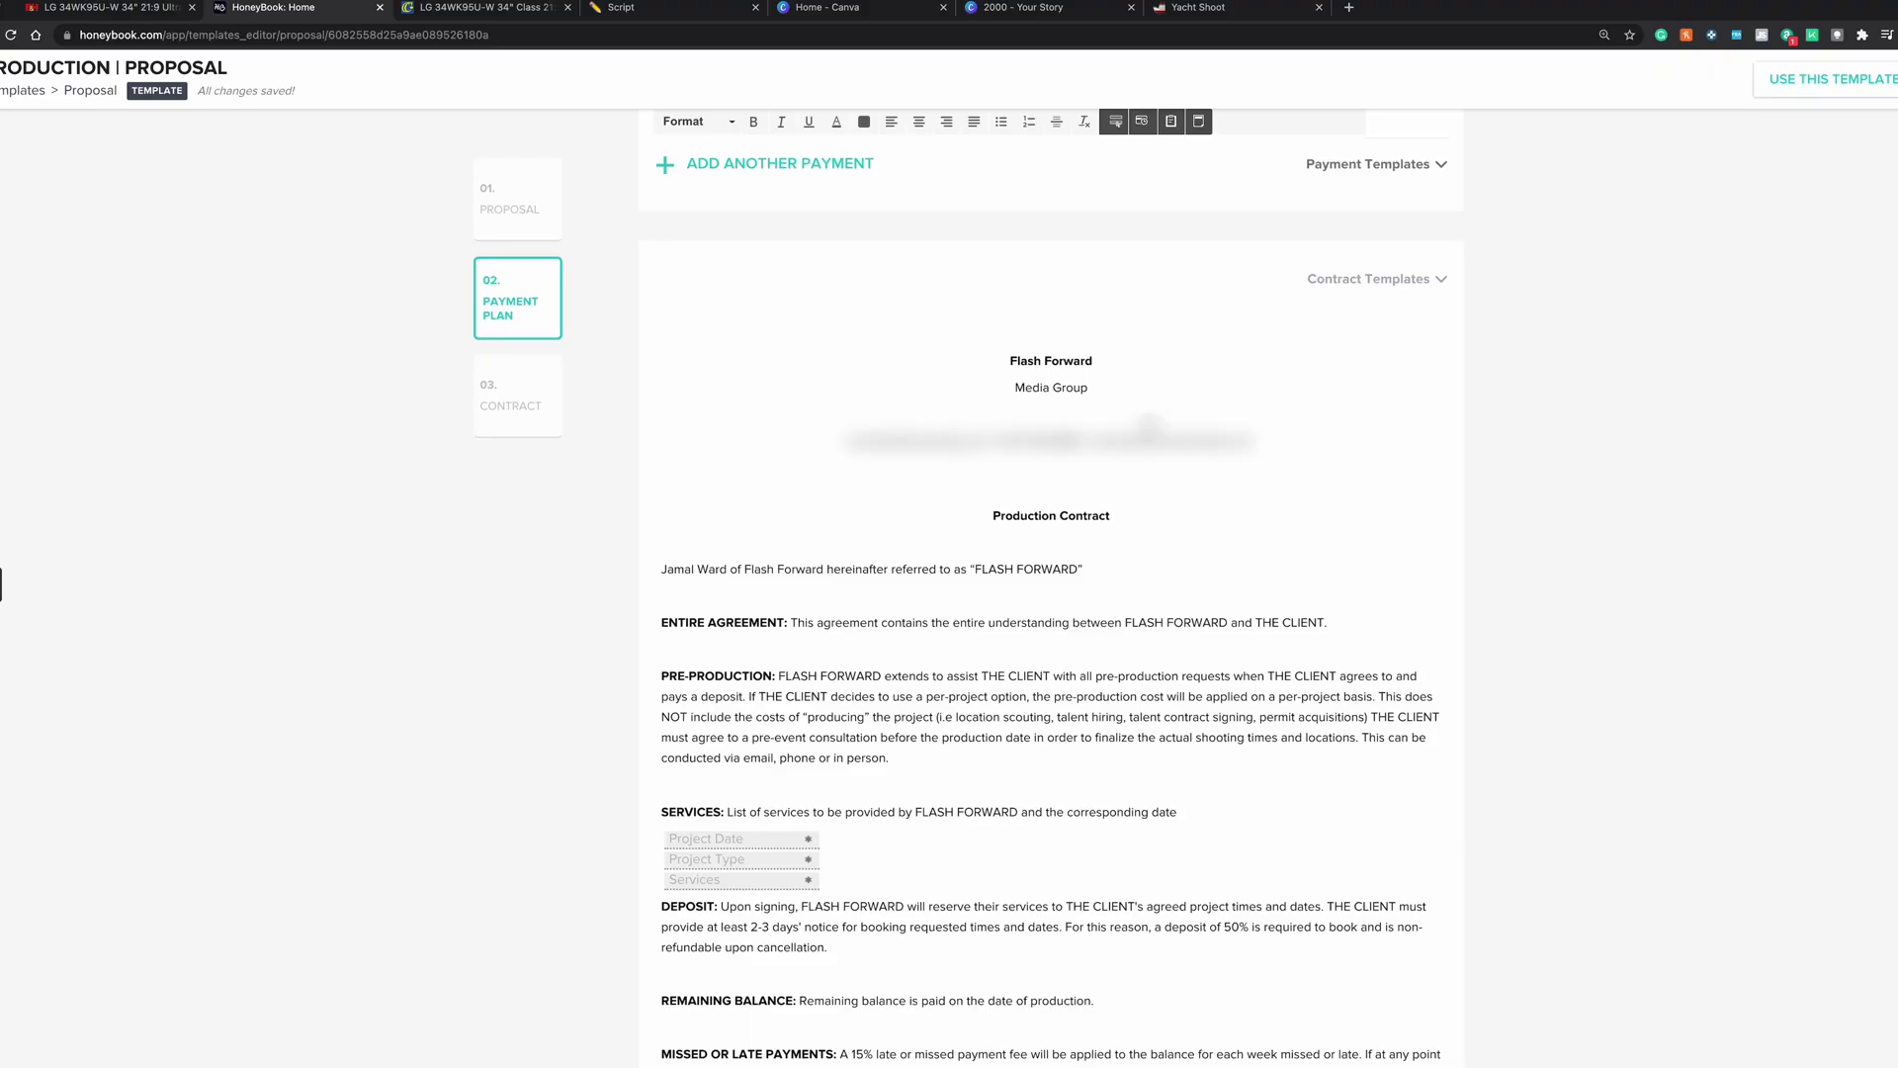
{"action": "scroll", "coordinate": [861, 432], "scroll_direction": "down", "scroll_amount": 3}
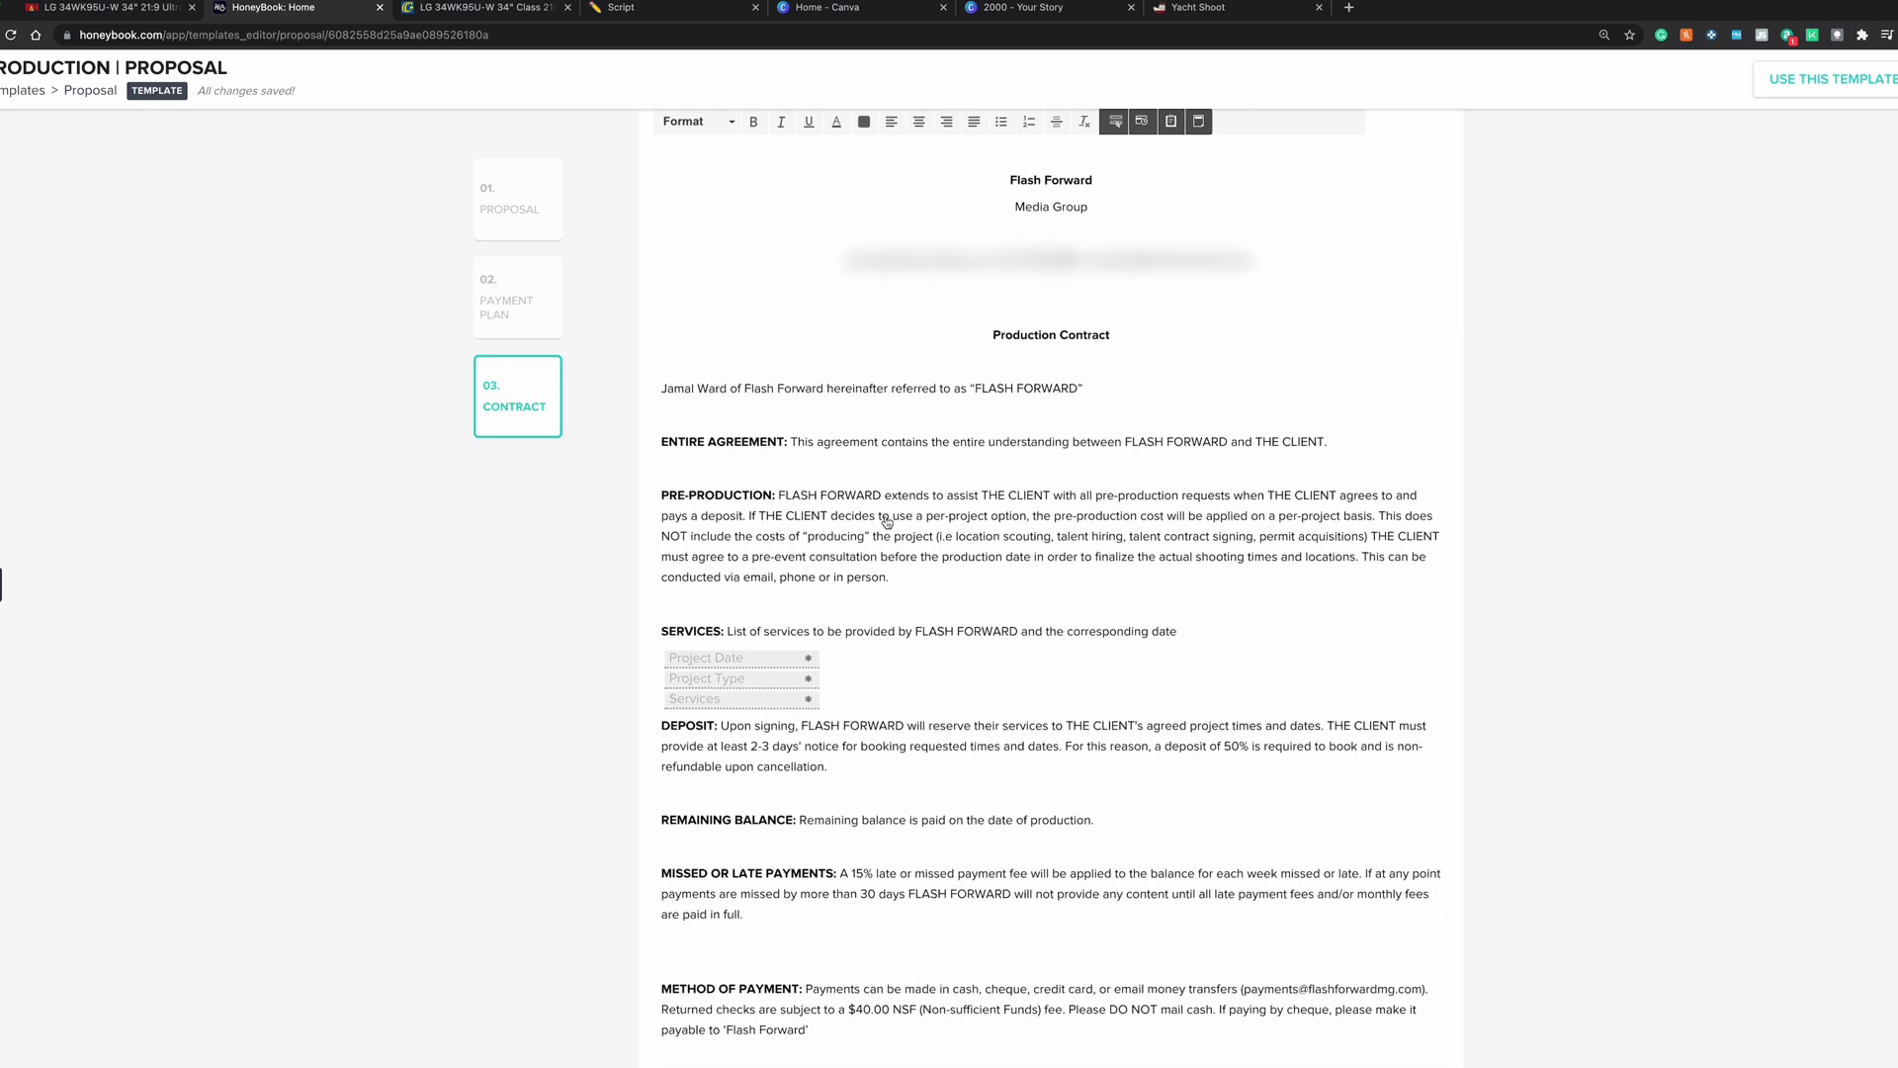
{"action": "scroll", "coordinate": [887, 522], "scroll_direction": "down", "scroll_amount": 3}
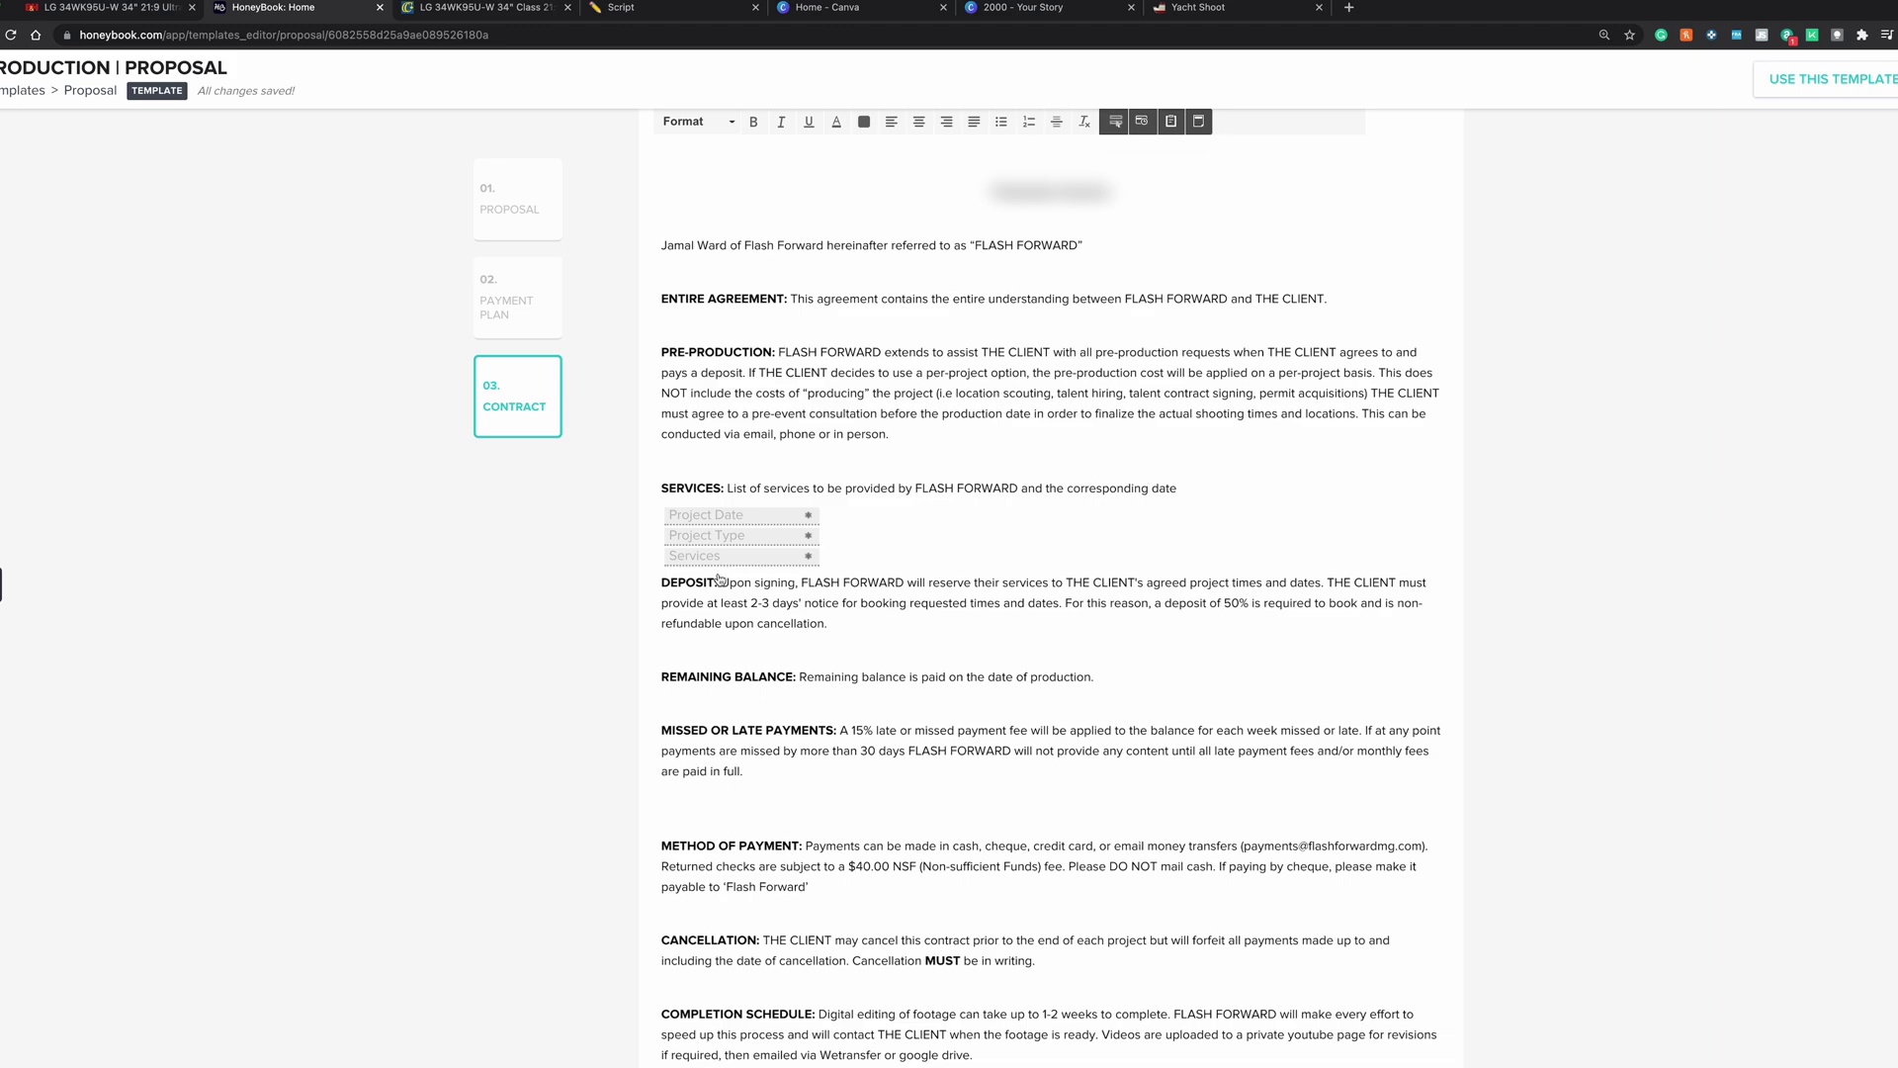
{"action": "scroll", "coordinate": [720, 579], "scroll_direction": "down", "scroll_amount": 10}
{"action": "scroll", "coordinate": [773, 541], "scroll_direction": "down", "scroll_amount": 10}
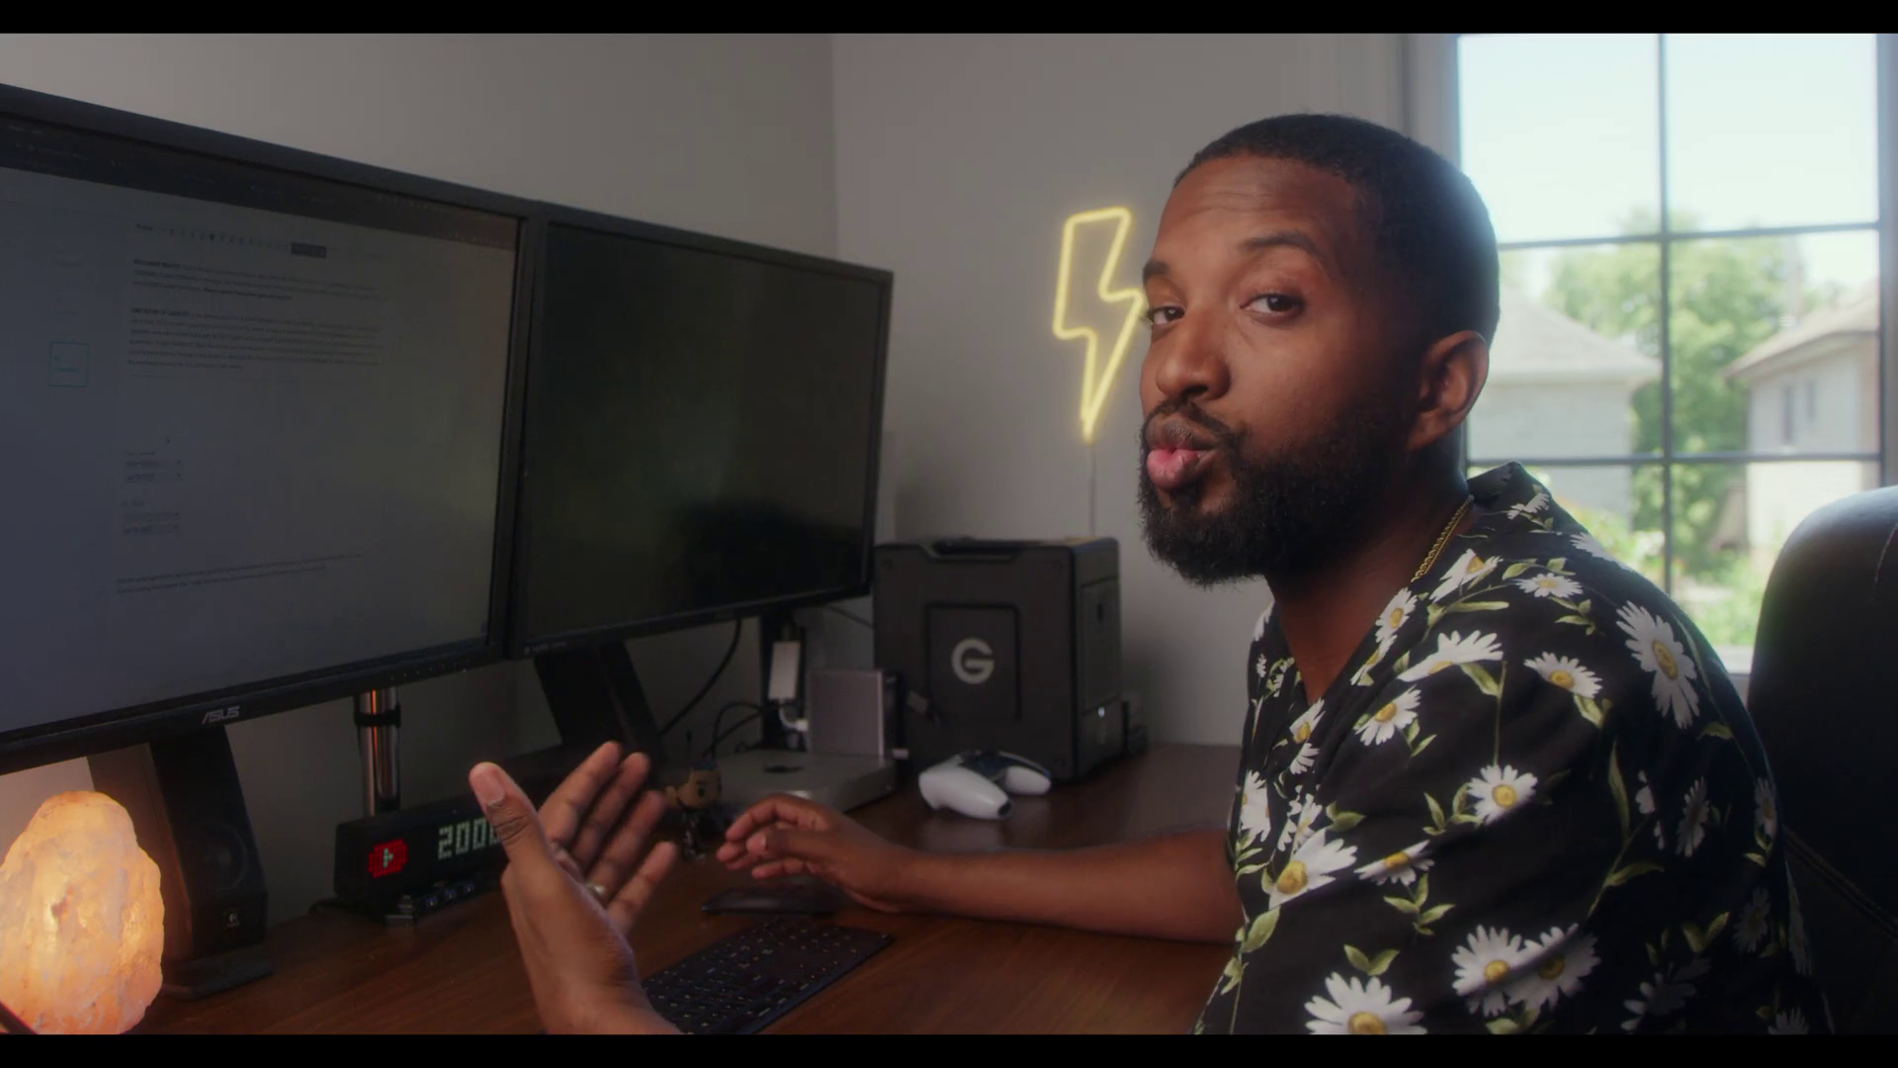